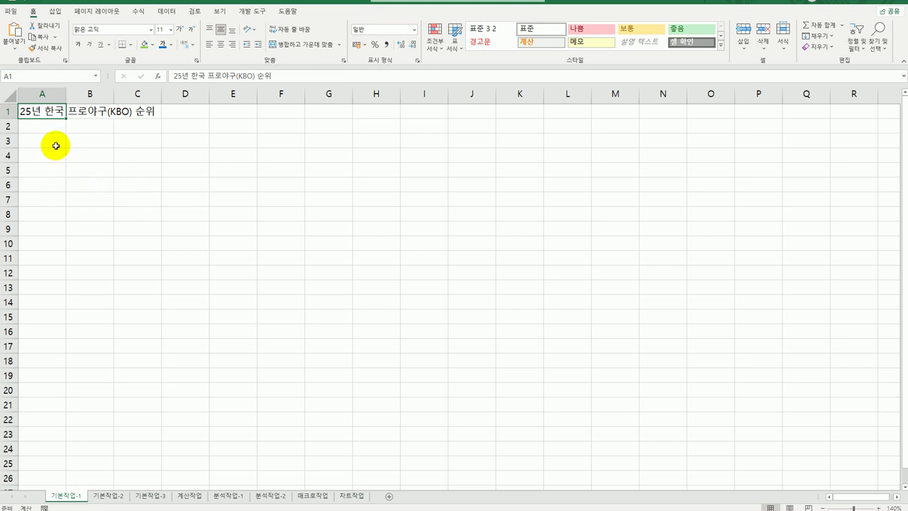
On the 기본작업-2 sheet, merge and center the title across A1:H1
left_click_drag(55, 142, 237, 290)
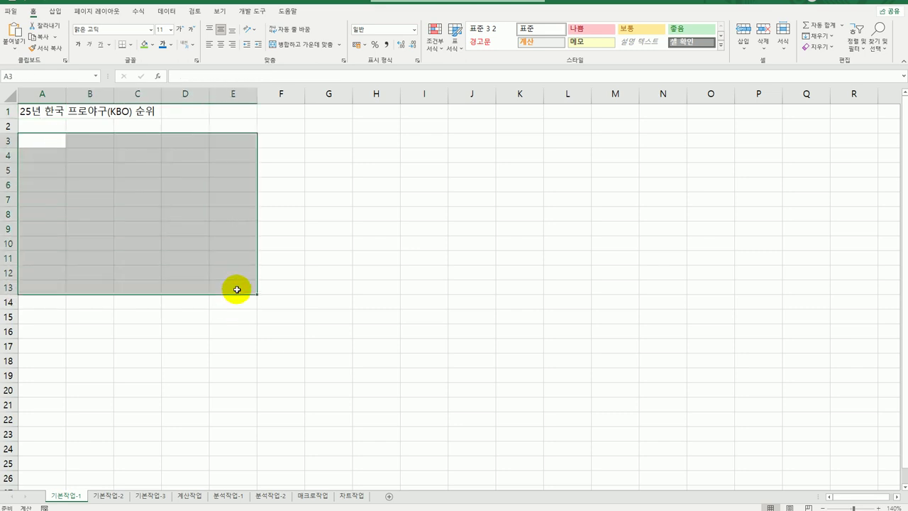
left_click(108, 496)
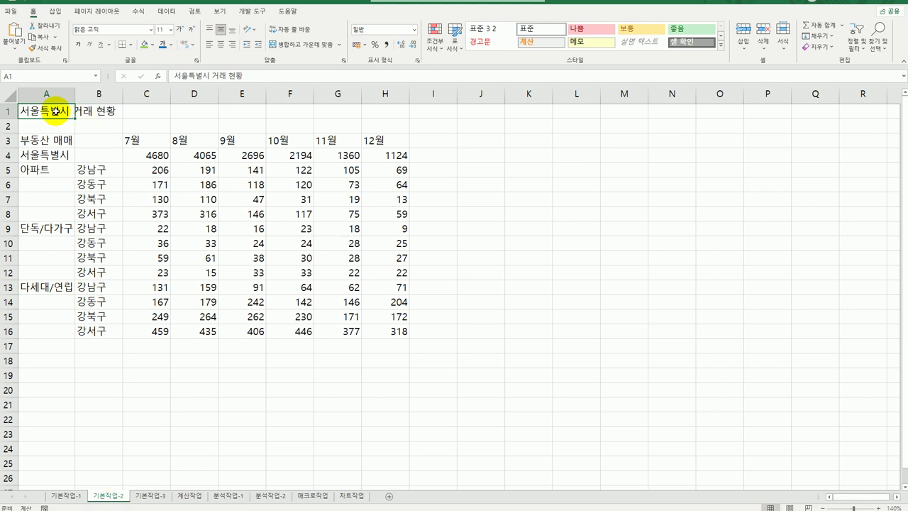
left_click_drag(60, 110, 365, 110)
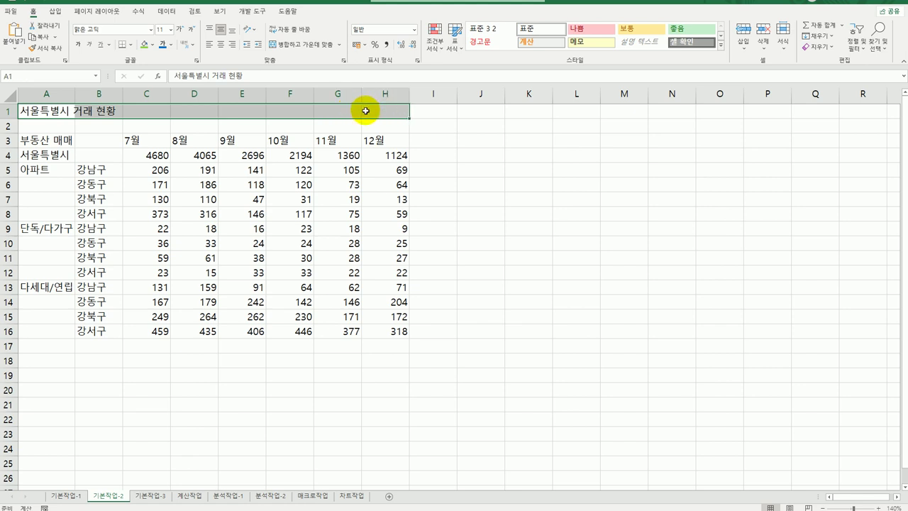
left_click(297, 45)
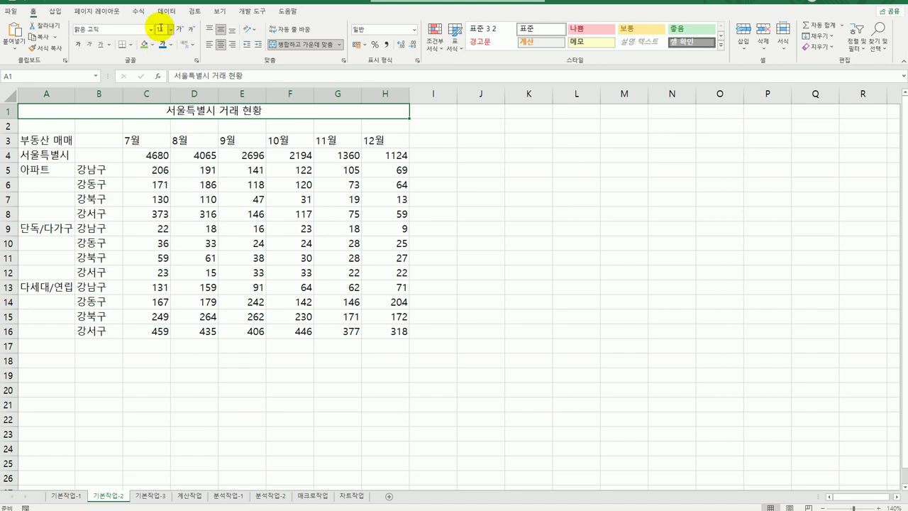
Format the merged title with font size 15, the standard blue font colour and a double underline
left_click(163, 29)
type("15")
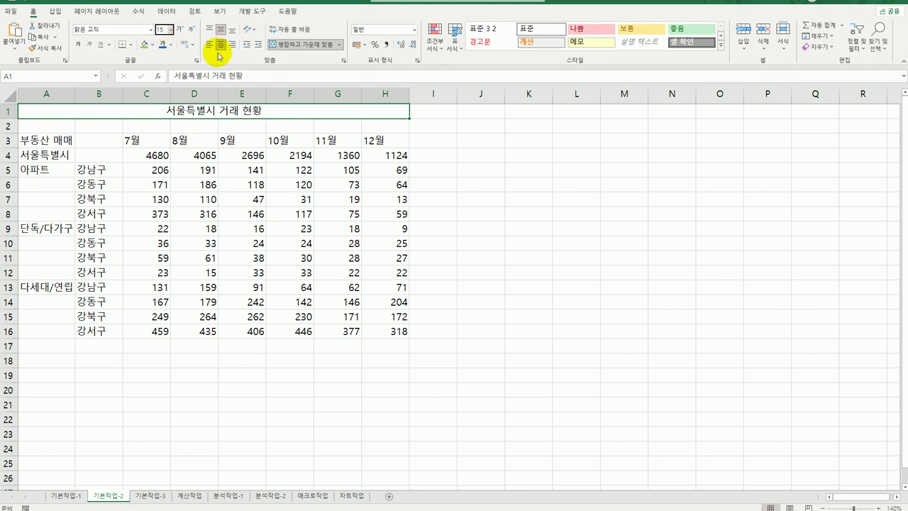
key("Return")
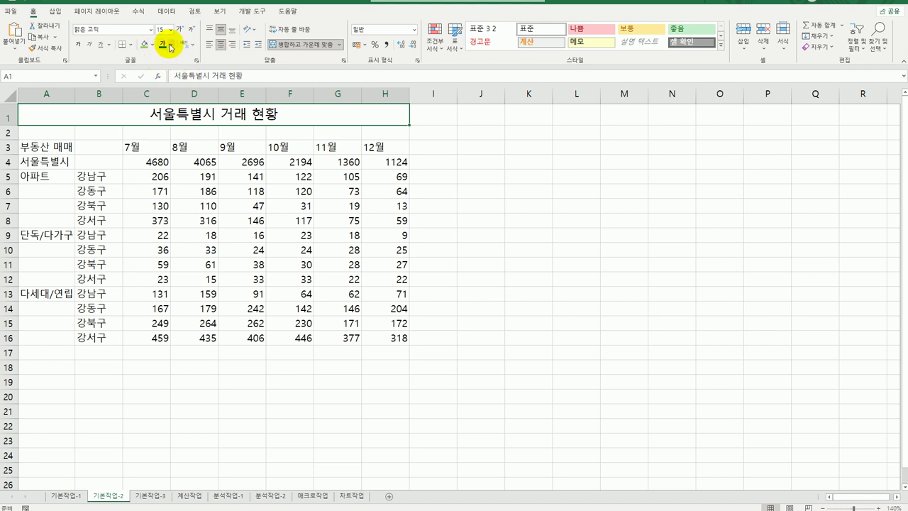
left_click(171, 44)
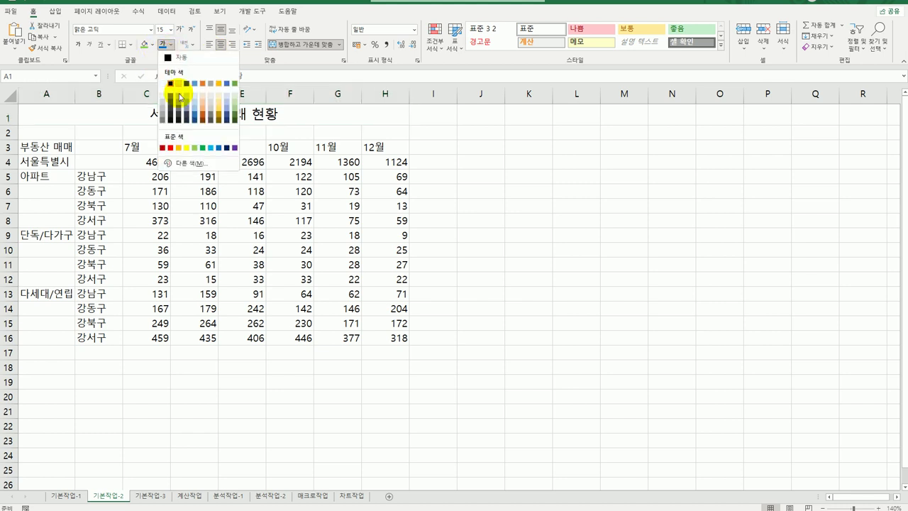
left_click(219, 148)
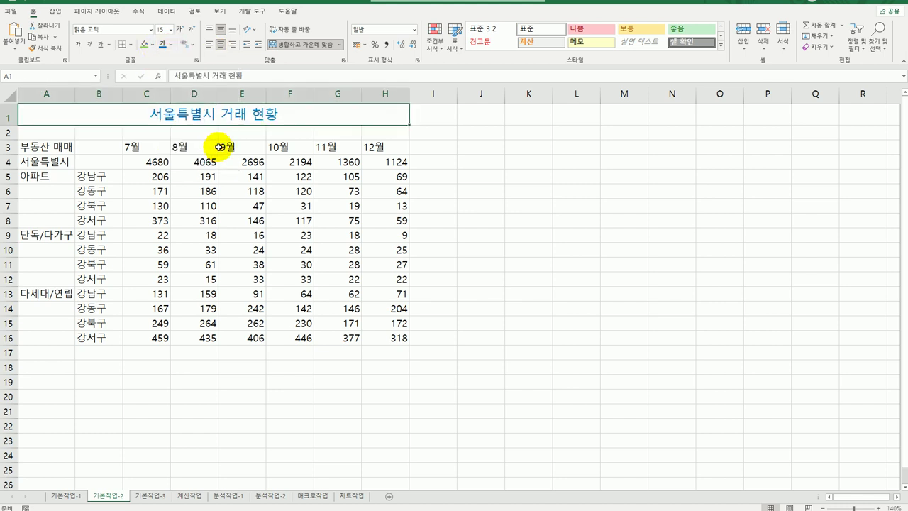
left_click(111, 48)
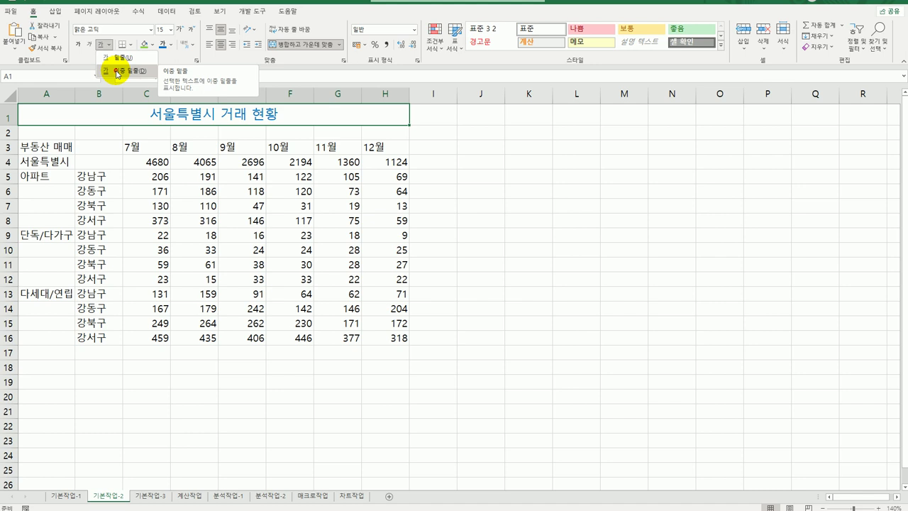
left_click(118, 72)
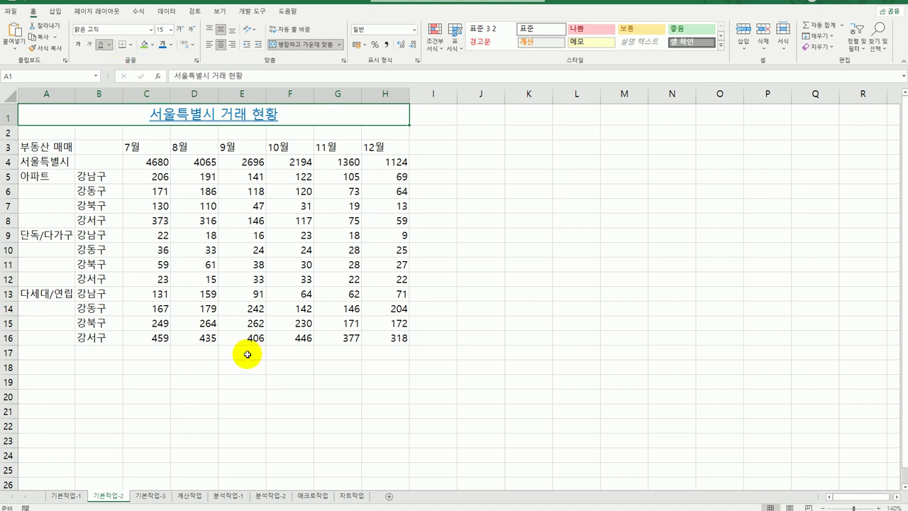
Set the height of row 1 to 24
left_click(9, 114)
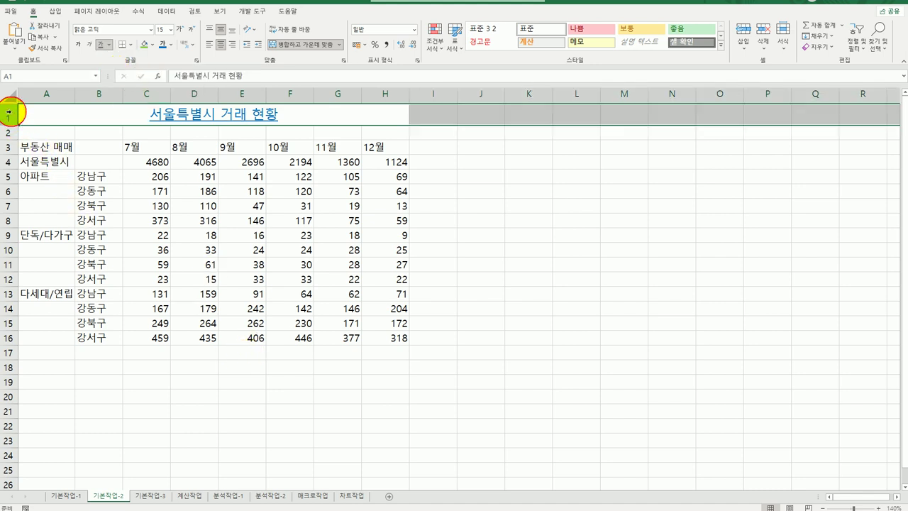
right_click(9, 114)
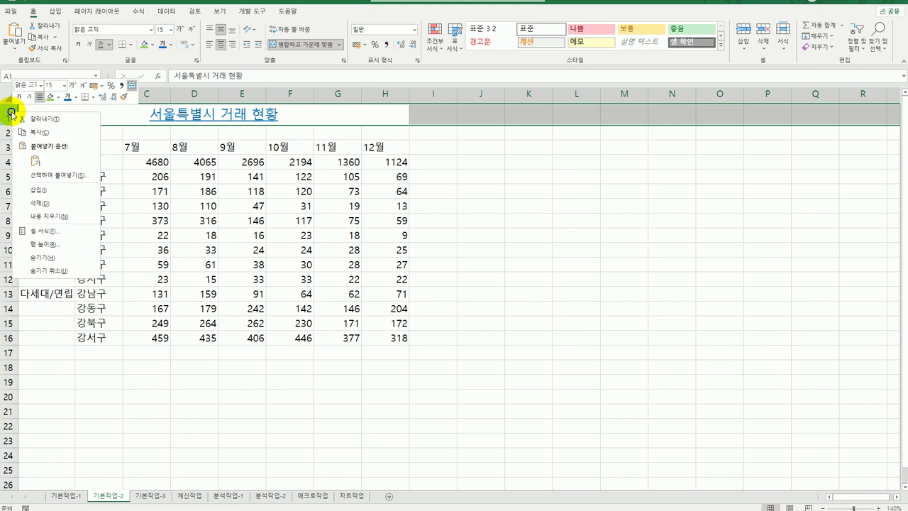
left_click(74, 248)
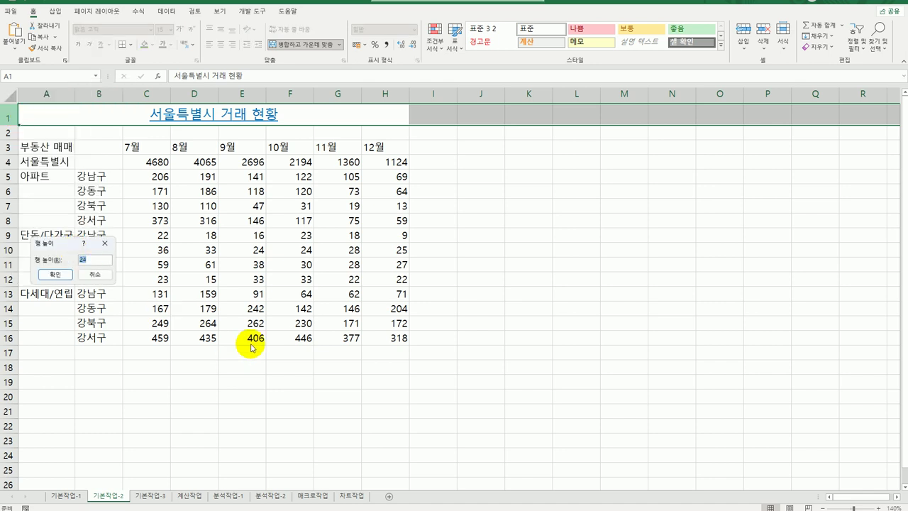
type("24")
key("Return")
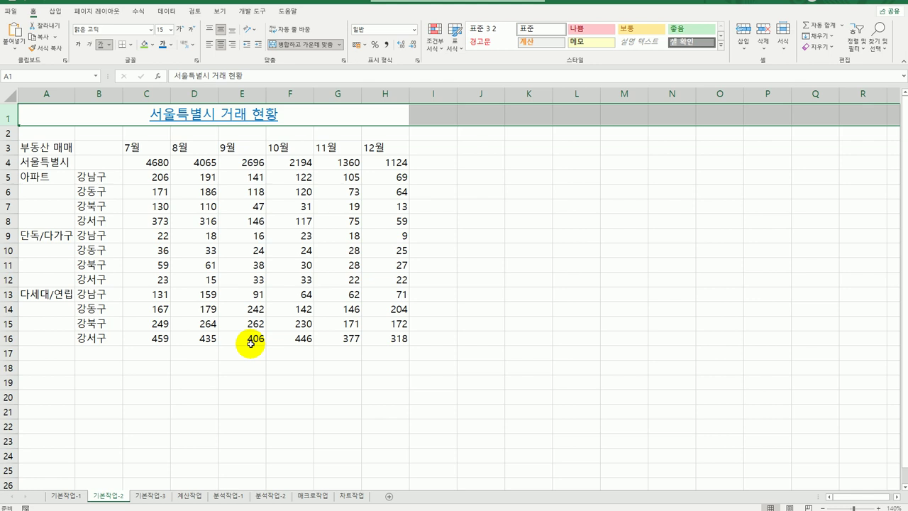
left_click(239, 353)
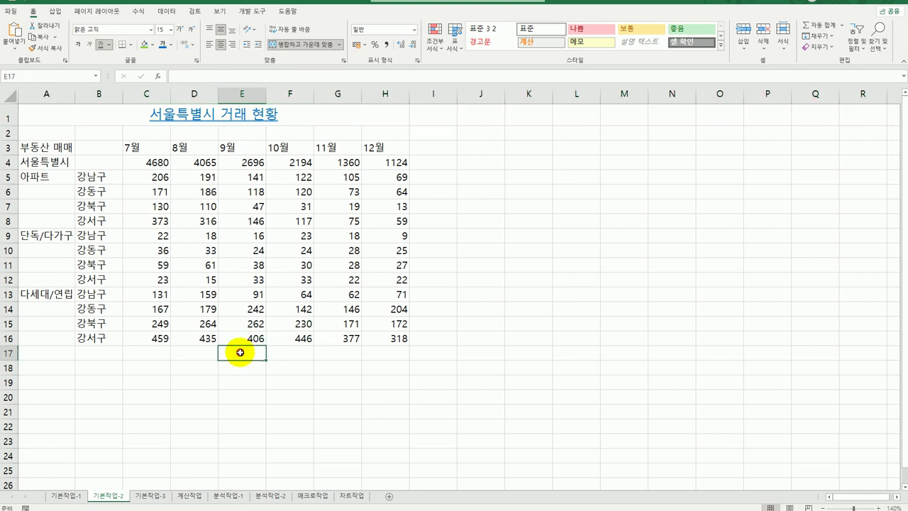
Merge and center each of the ranges A3:B3, A4:B4, A5:A8, A9:A12 and A13:A16
left_click_drag(64, 149, 85, 150)
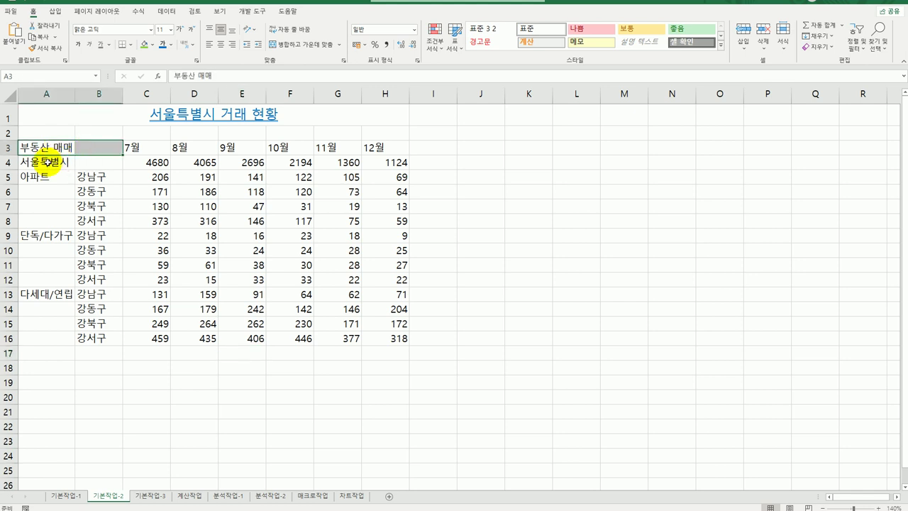
left_click_drag(46, 163, 94, 162)
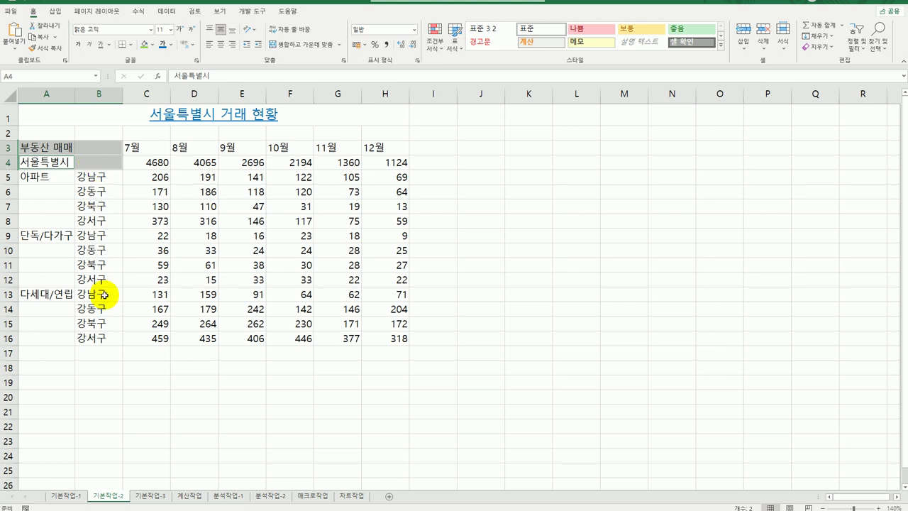
left_click_drag(54, 177, 47, 339)
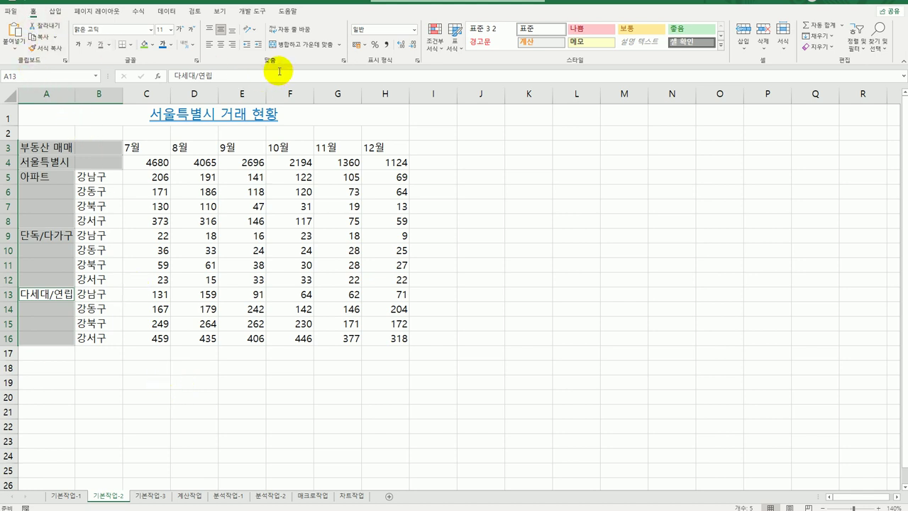
left_click(302, 45)
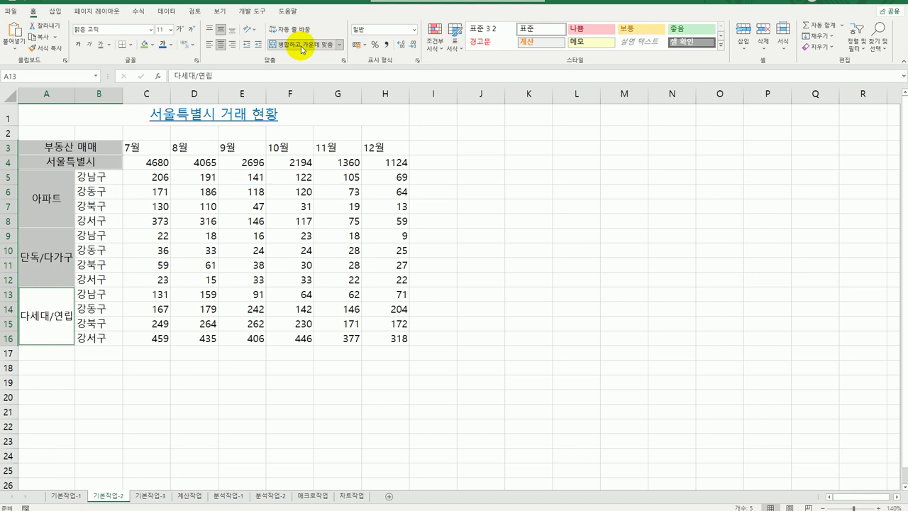
Center the month headings in C3:H3 horizontally and fill them with standard yellow
left_click(153, 149)
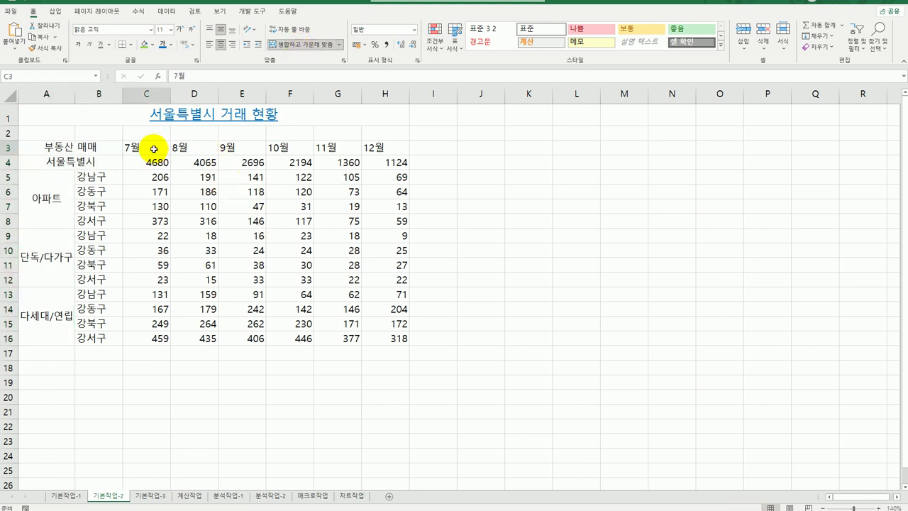
left_click_drag(153, 149, 373, 146)
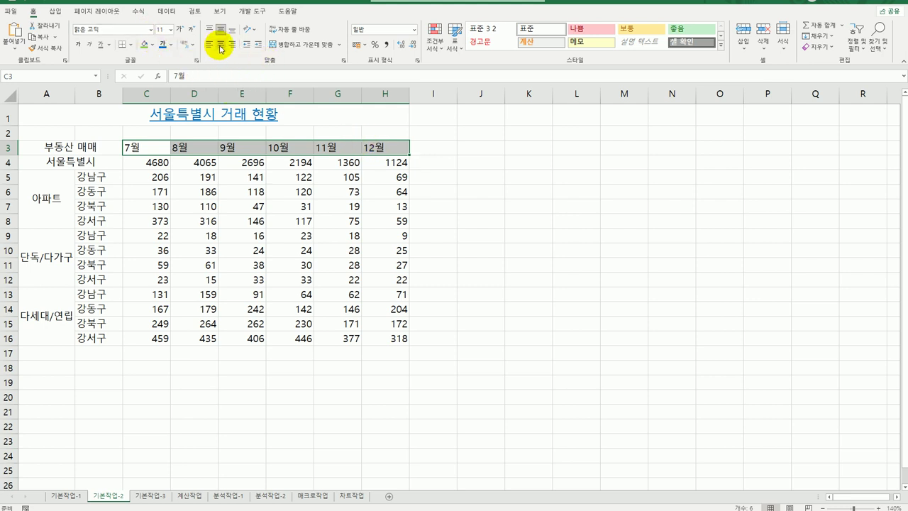
left_click(220, 47)
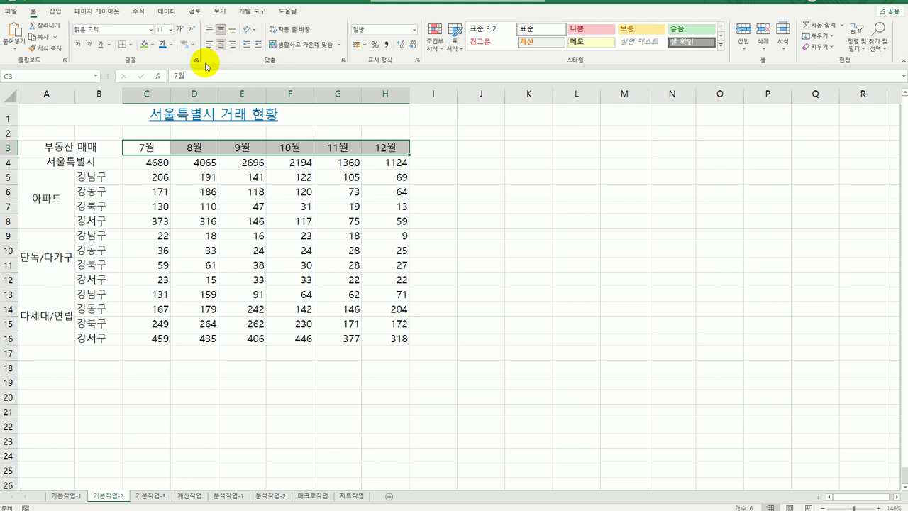
left_click(153, 45)
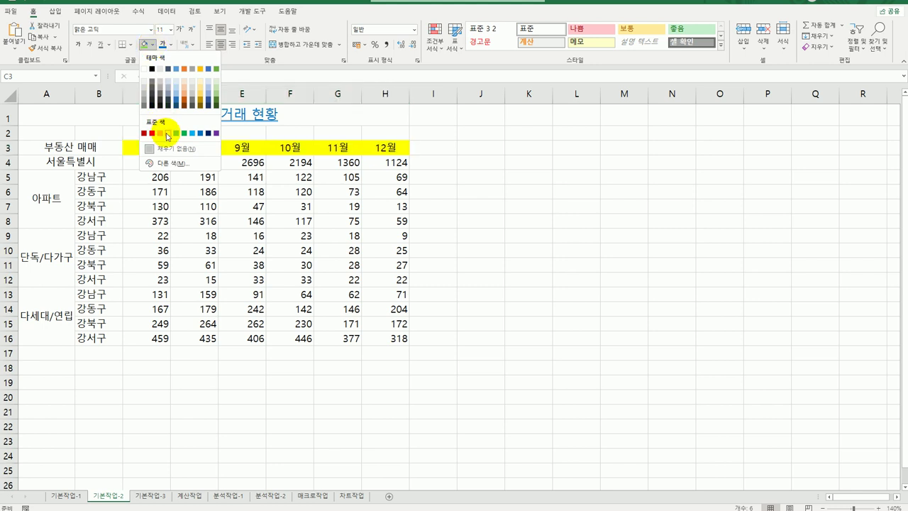
left_click(167, 134)
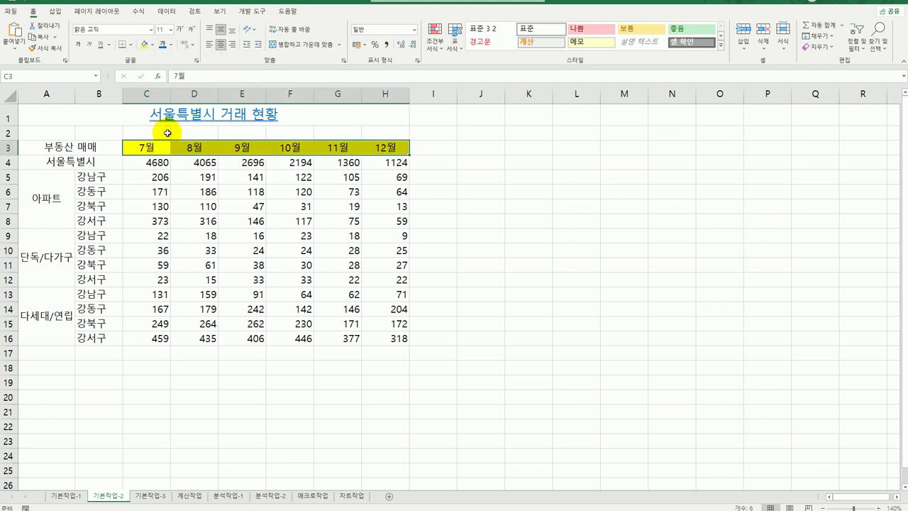
left_click(521, 425)
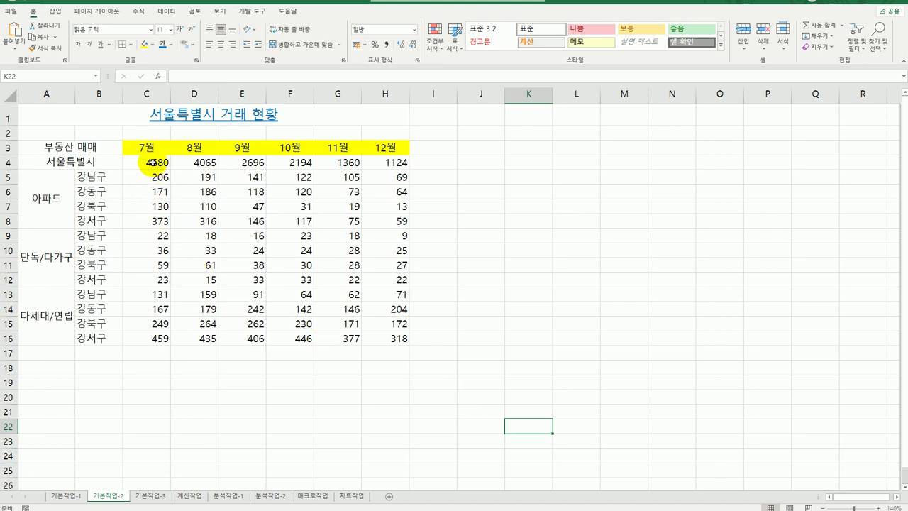
Name the range C4:H4 아파트합계
left_click_drag(151, 162, 393, 169)
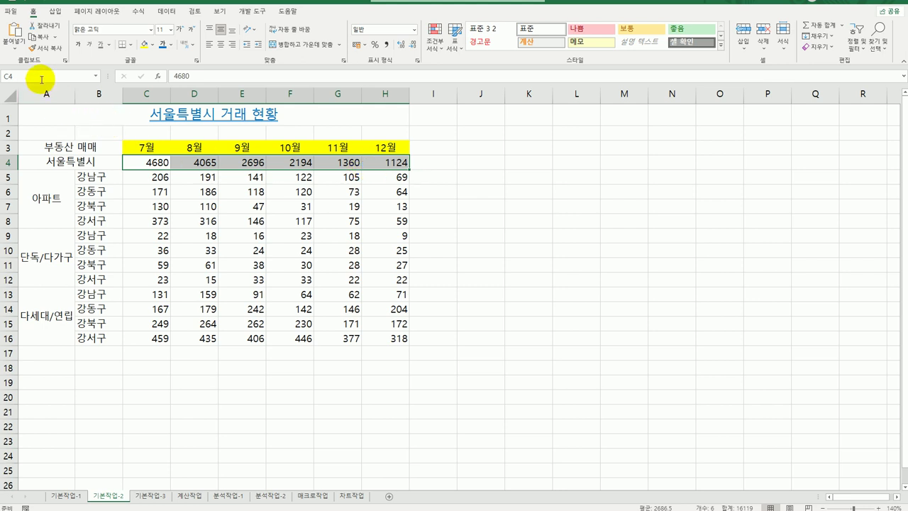
left_click(20, 76)
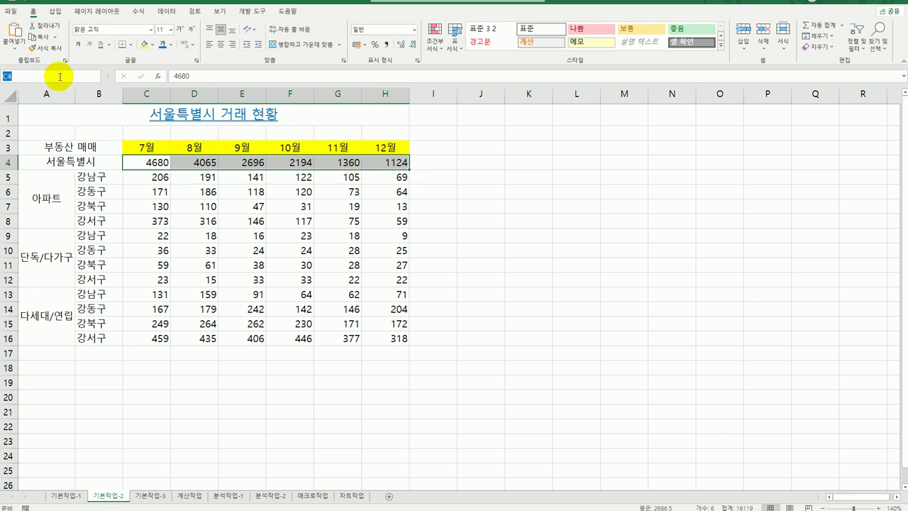
key("BackSpace")
type("아파트합계")
key("Return")
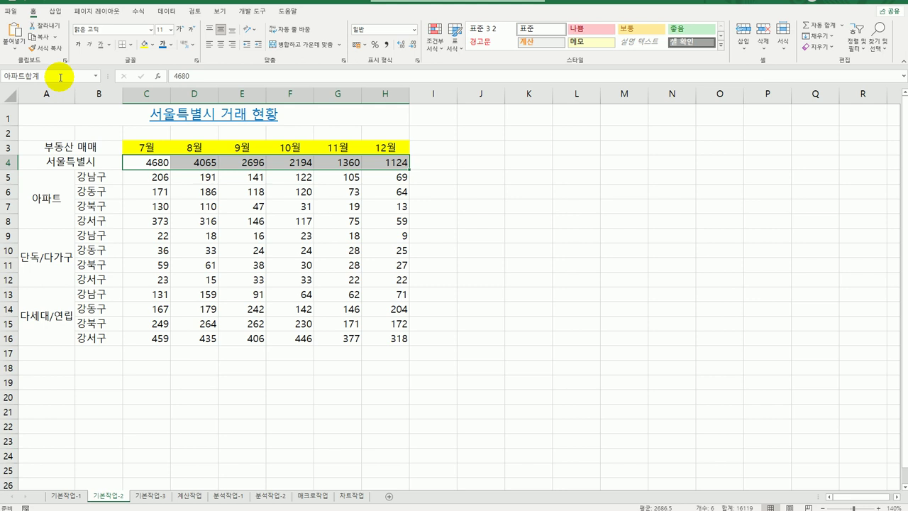
Check the 아파트합계 entry and its reference in the Name Manager, then close it
left_click(135, 162)
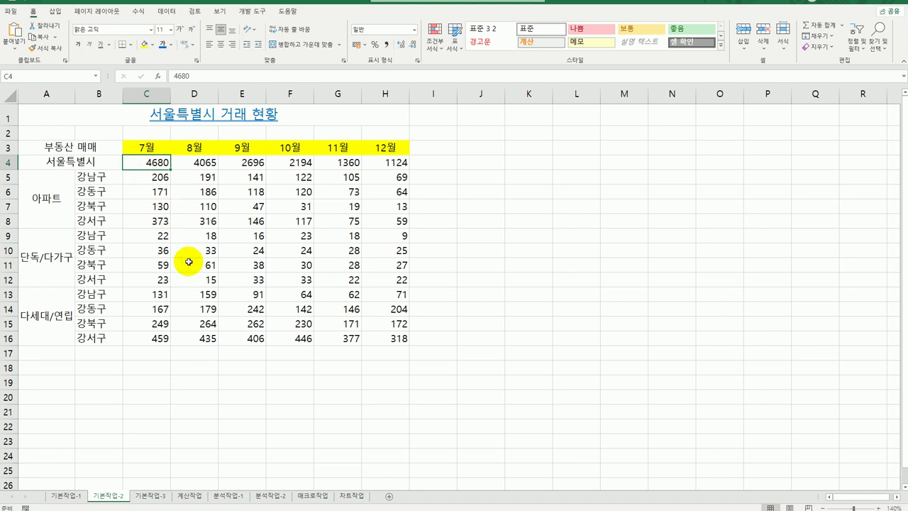
left_click(134, 12)
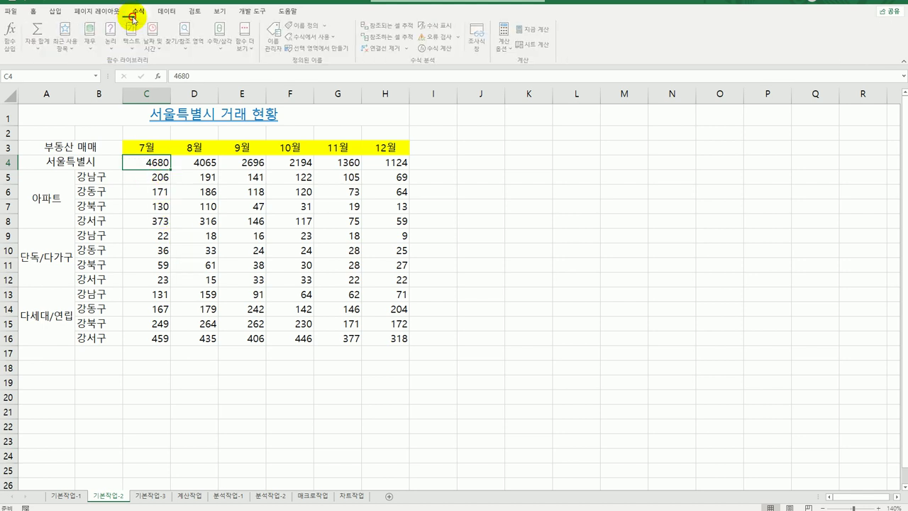
left_click(281, 49)
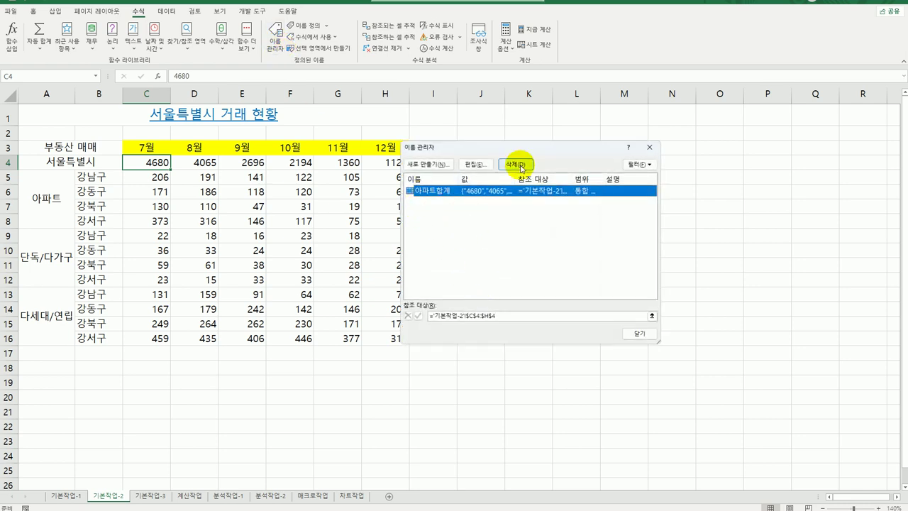
left_click(639, 333)
left_click(616, 389)
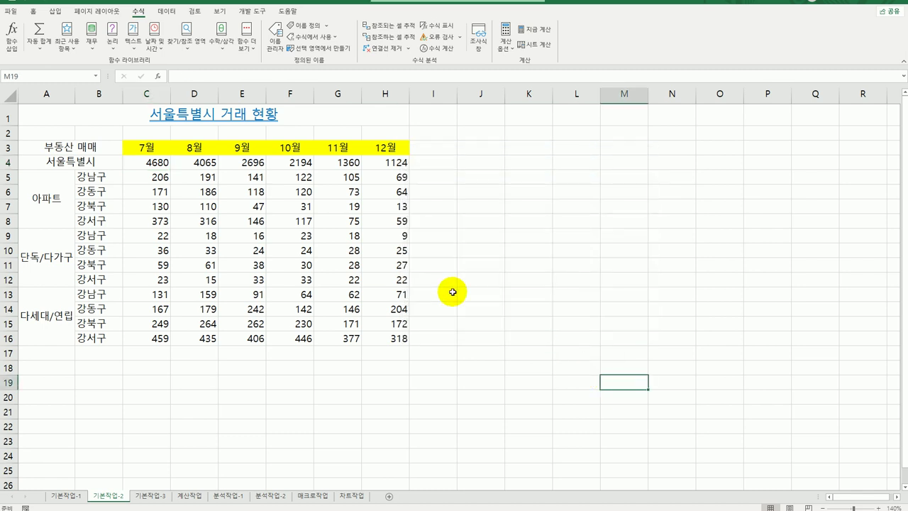
Apply the custom number format "*"#,##0"건" to the cells C4:H16
left_click_drag(156, 165, 374, 337)
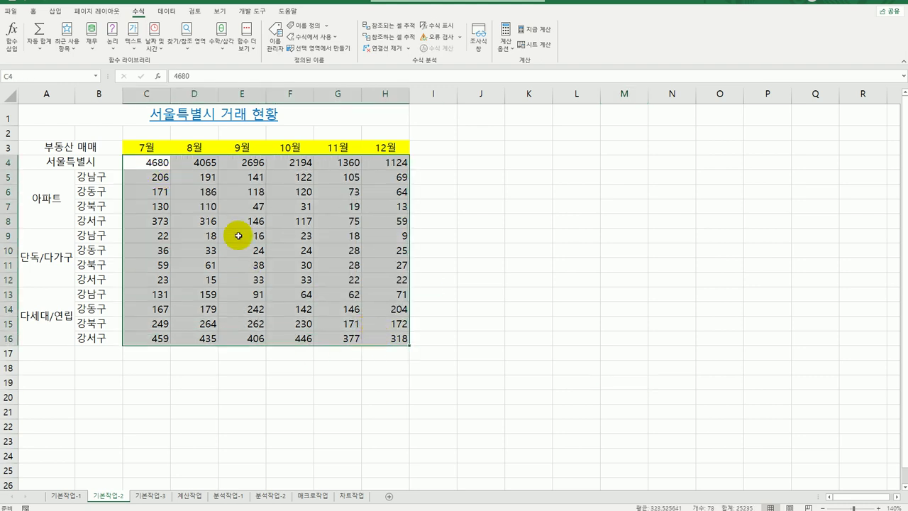
right_click(233, 175)
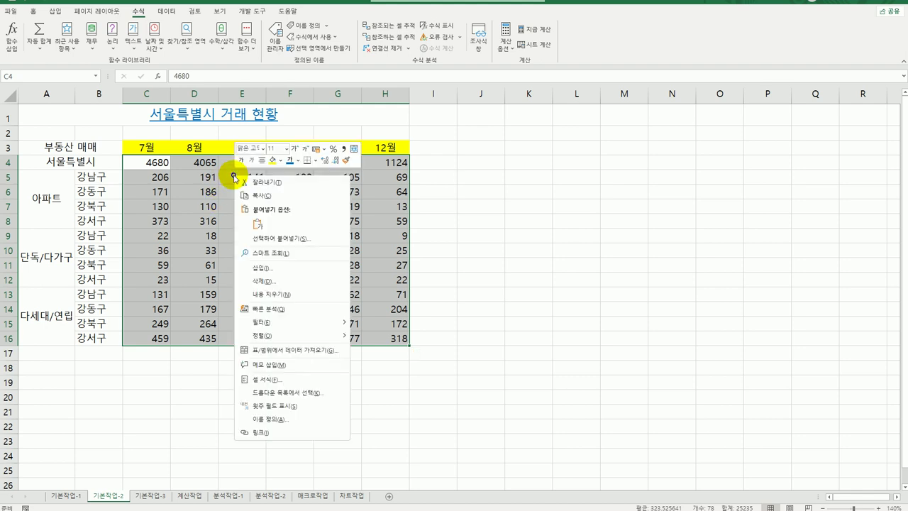
left_click(325, 377)
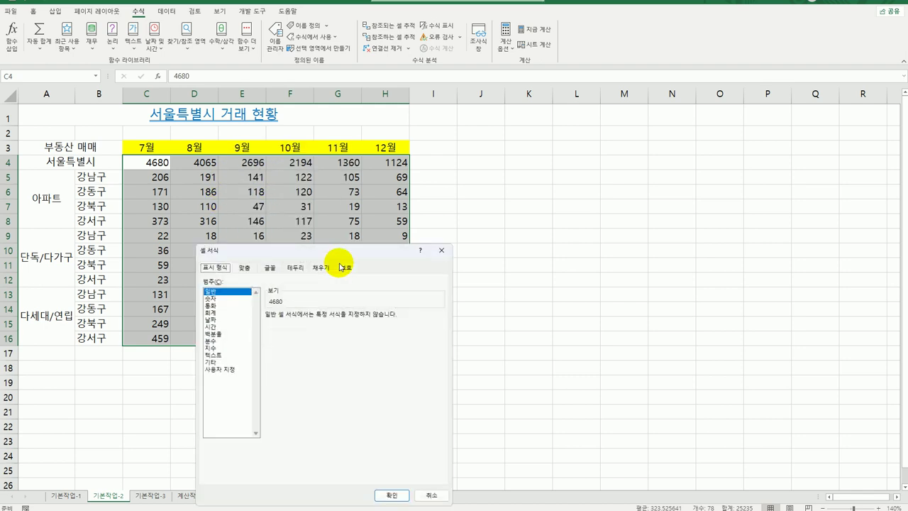
left_click_drag(339, 256, 582, 136)
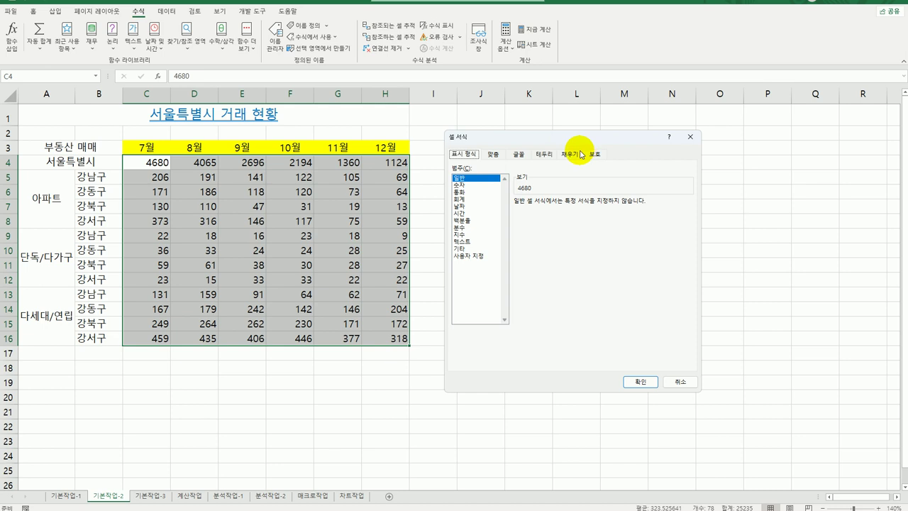
left_click(476, 257)
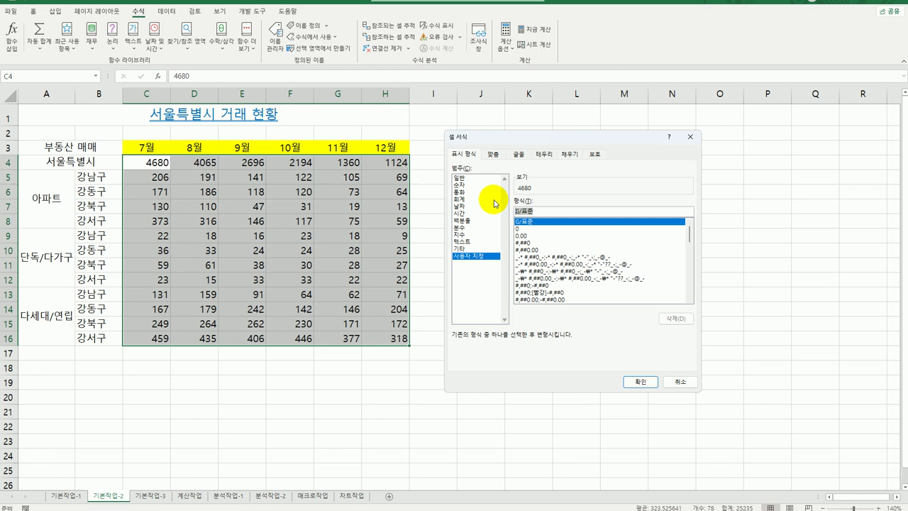
type("\"")
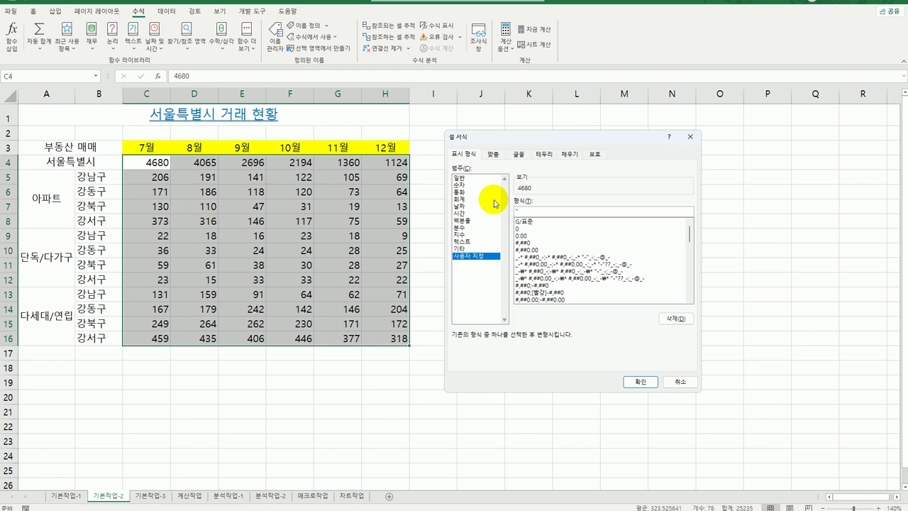
type("ㅅ")
key("BackSpace")
type("*\"#,##0\"건\"")
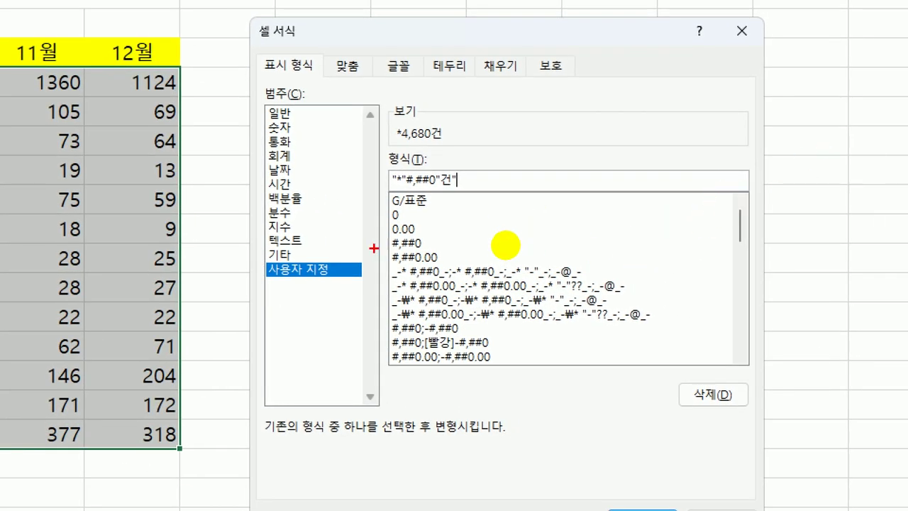
mouse_move(312, 284)
left_mouse_down()
mouse_move(261, 264)
mouse_move(310, 282)
left_mouse_up()
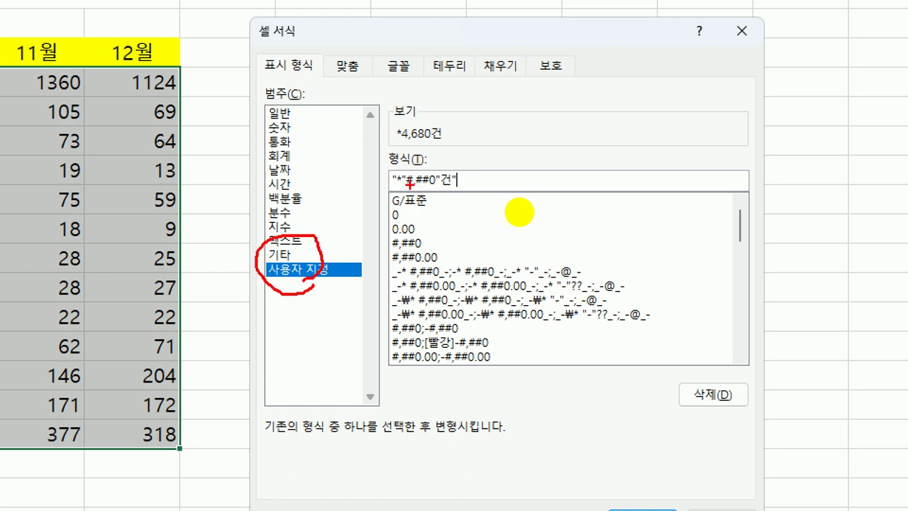
left_click_drag(393, 187, 399, 190)
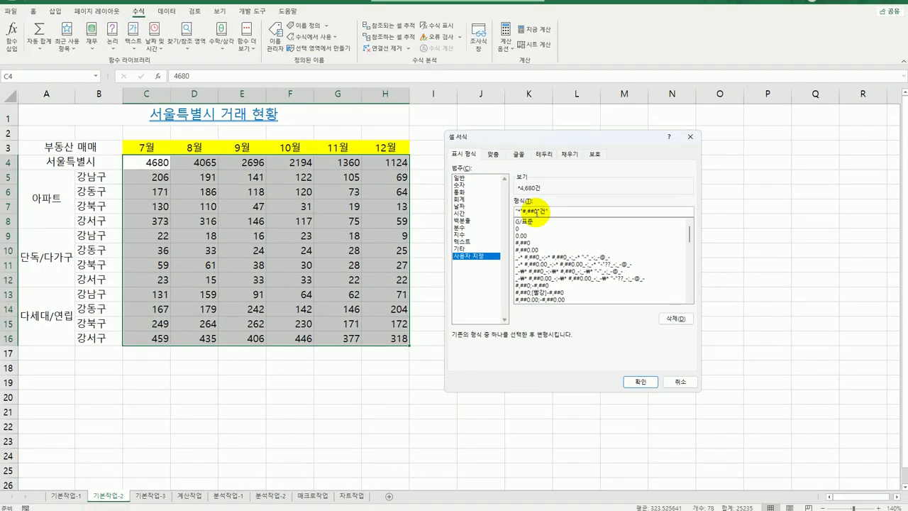
left_click(640, 382)
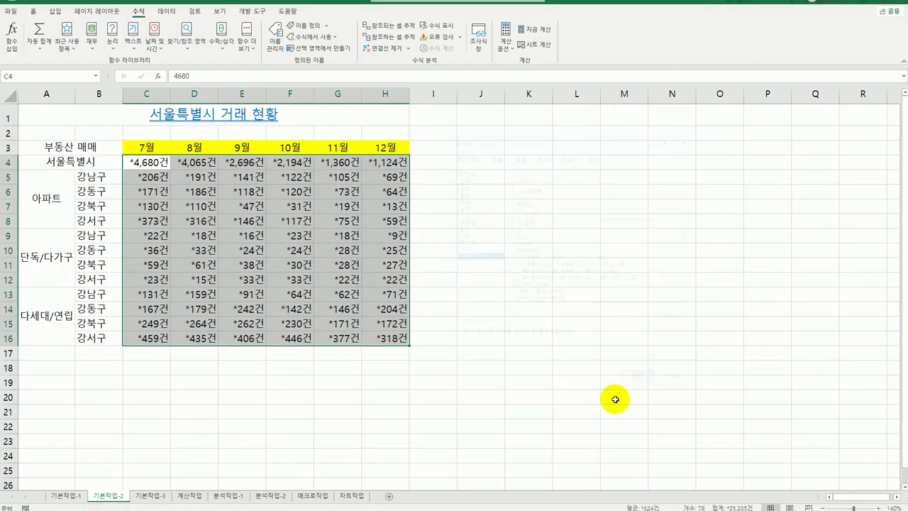
left_click(389, 337)
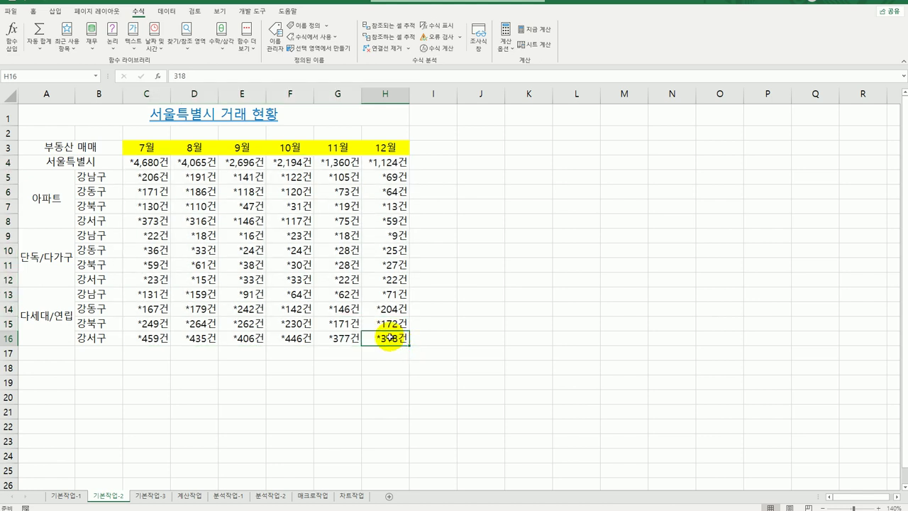
Apply all borders and a thick outside border to the table range A3:H16
left_click_drag(46, 149, 380, 342)
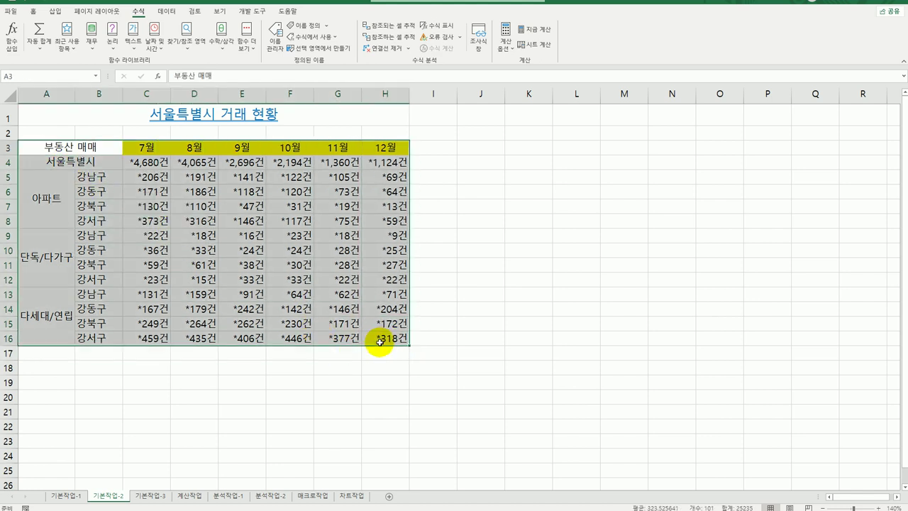
left_click(36, 12)
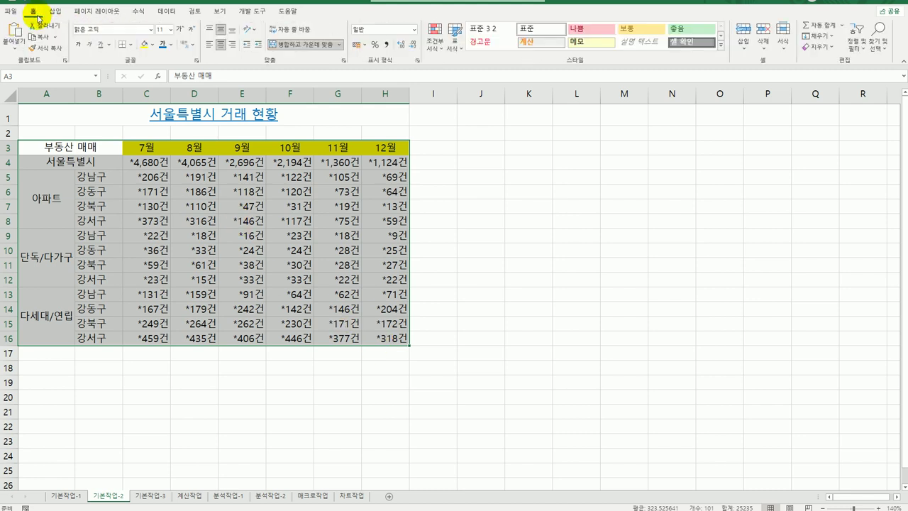
left_click(130, 44)
left_click(131, 139)
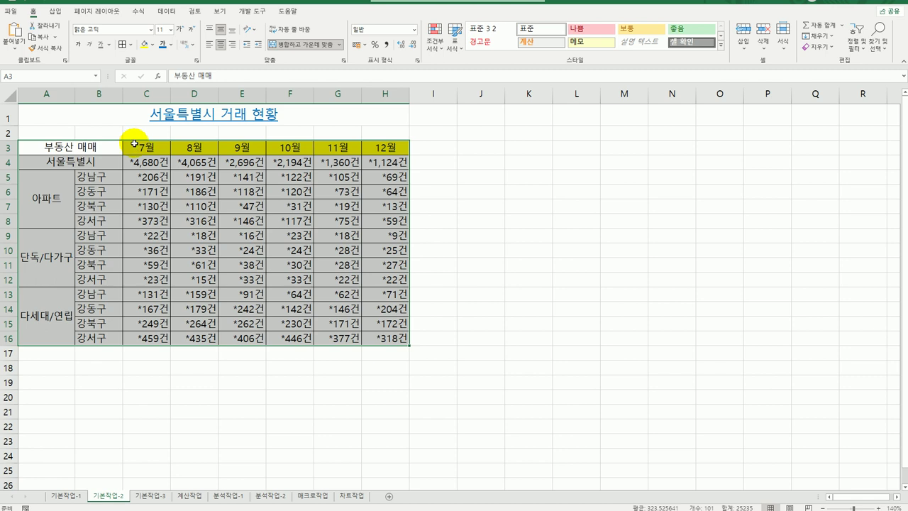
left_click(127, 43)
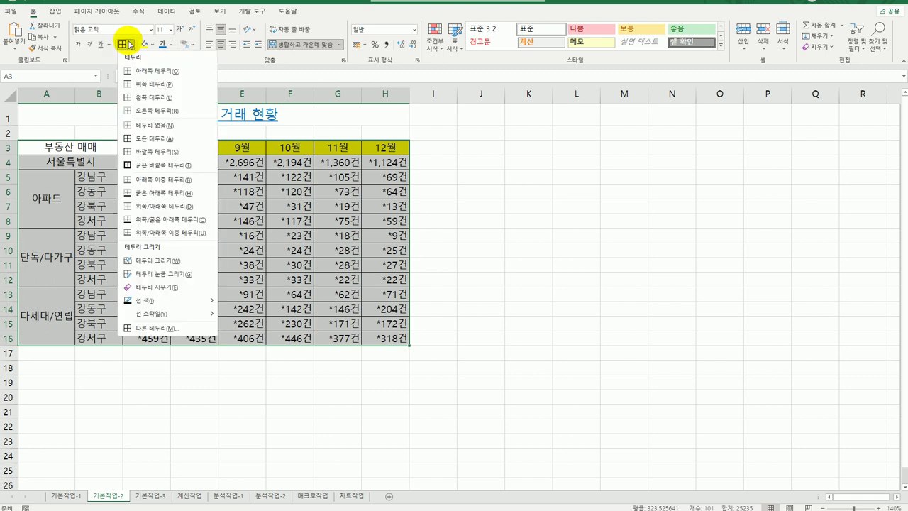
left_click(144, 167)
left_click(551, 417)
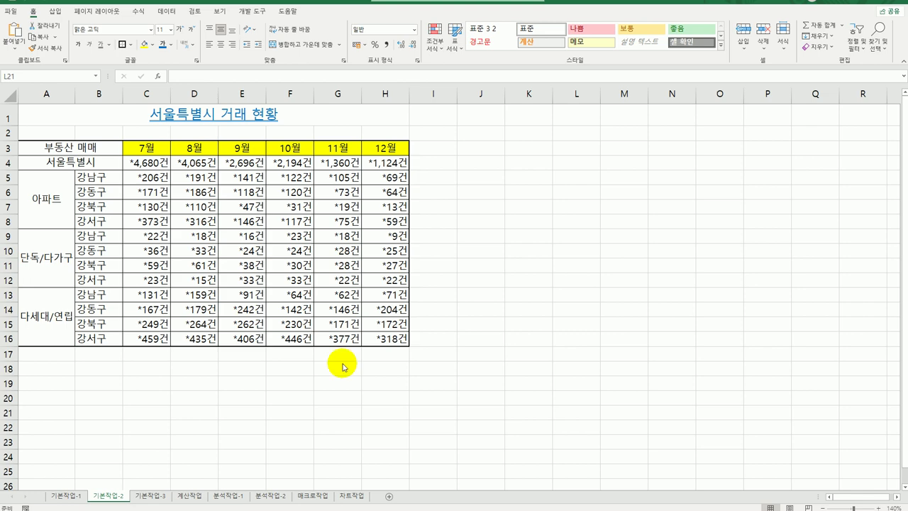
On the 기본작업-3 sheet, start a new formula-based conditional formatting rule for the range A4:E15
left_click(144, 496)
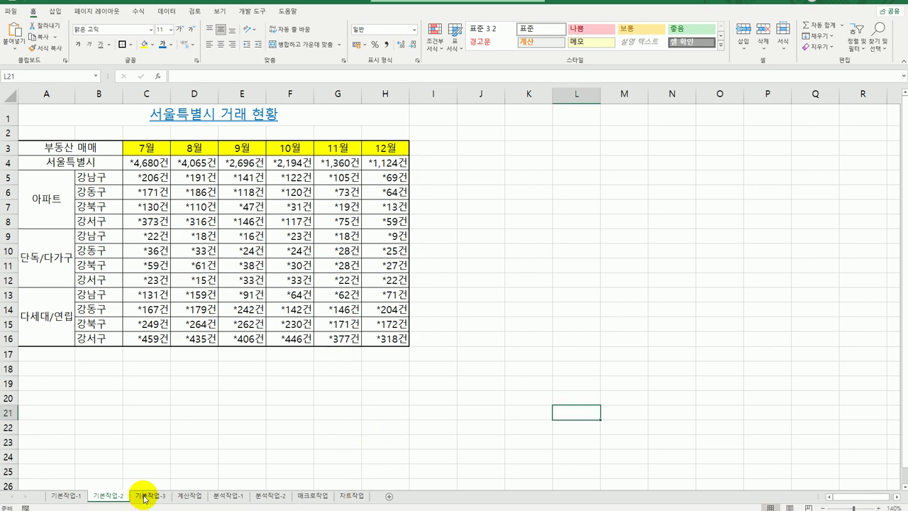
left_click(144, 496)
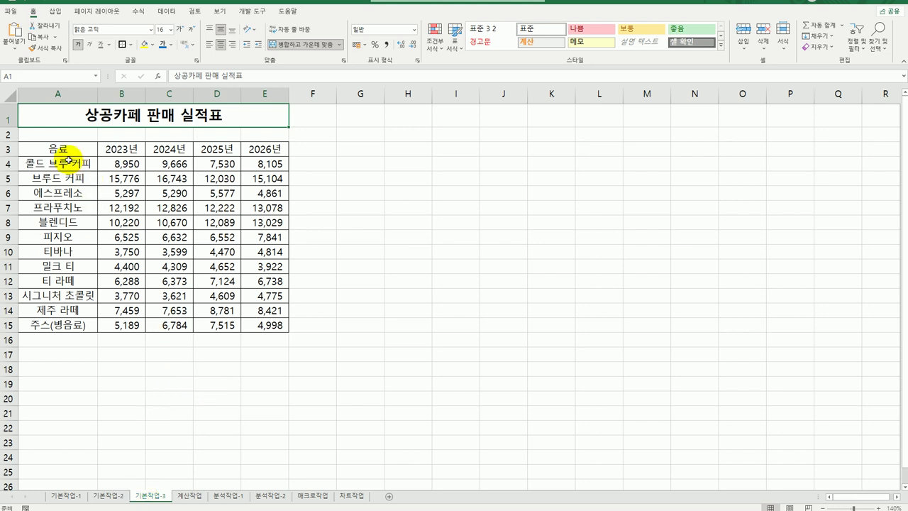
left_click_drag(63, 164, 250, 325)
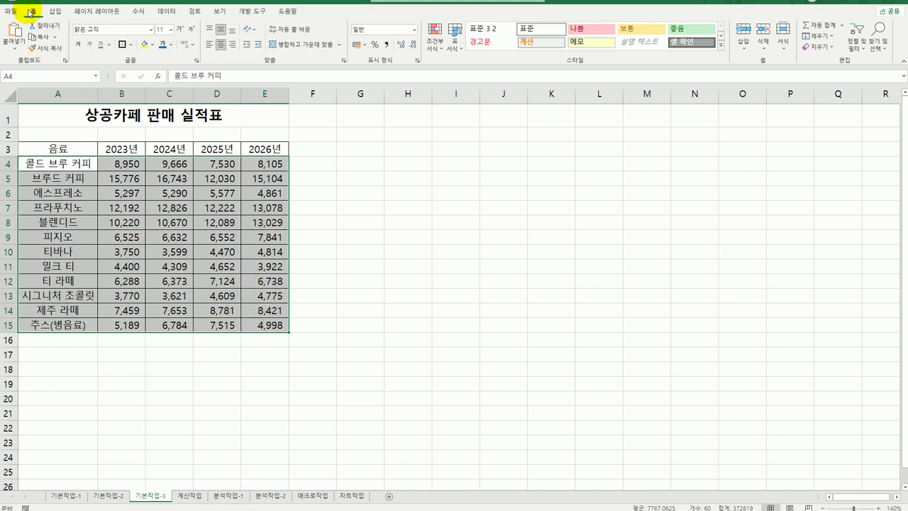
left_click(434, 48)
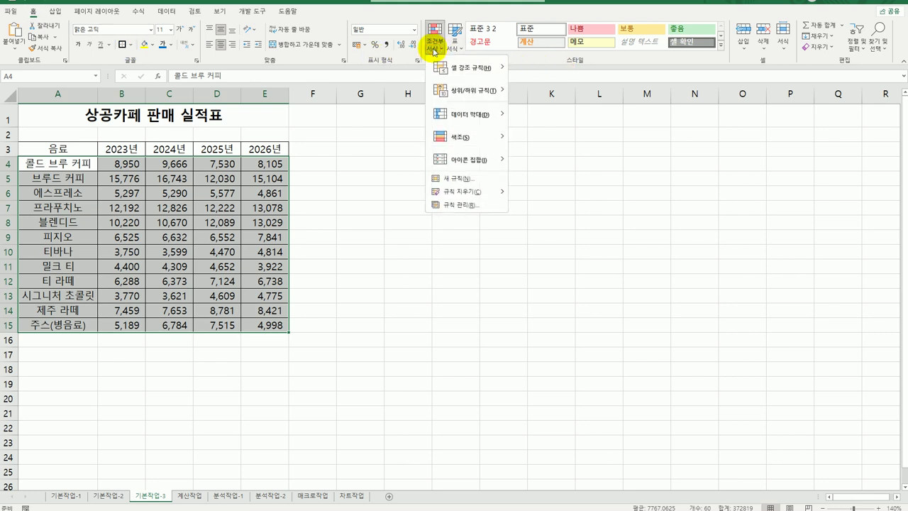
left_click(456, 178)
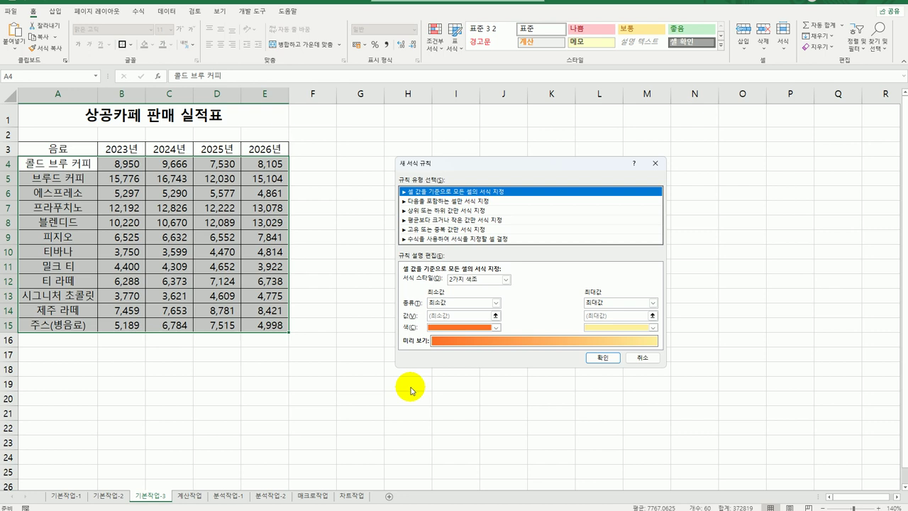
left_click(450, 238)
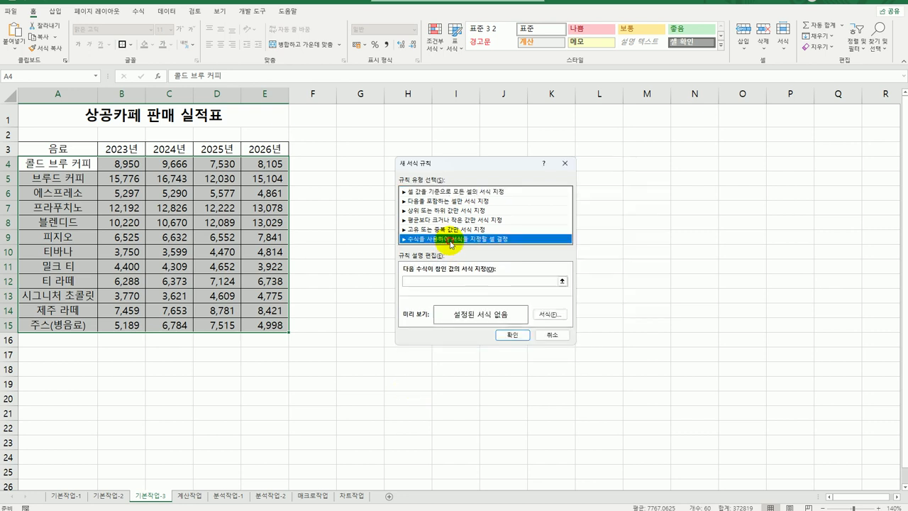
Set the rule's condition formula to =$B4>$E4, keeping only the columns absolute
left_click(432, 281)
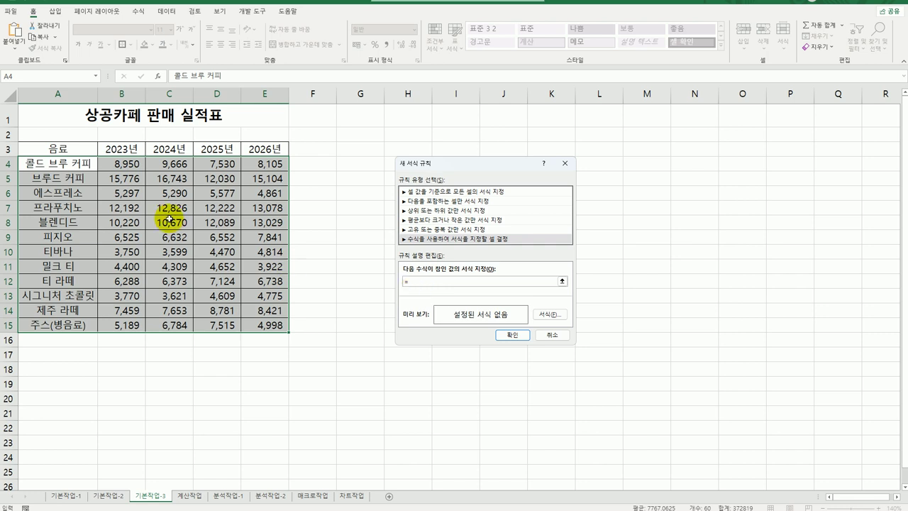
left_click(122, 164)
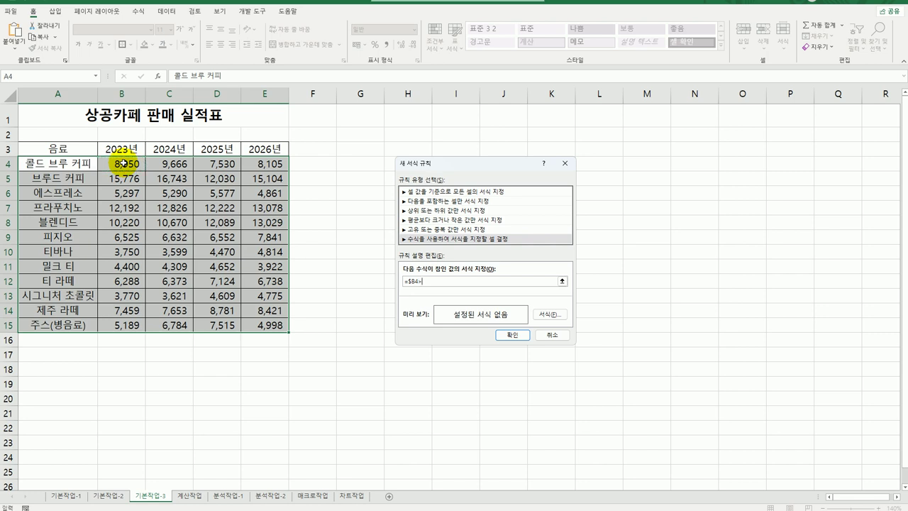
left_click(264, 164)
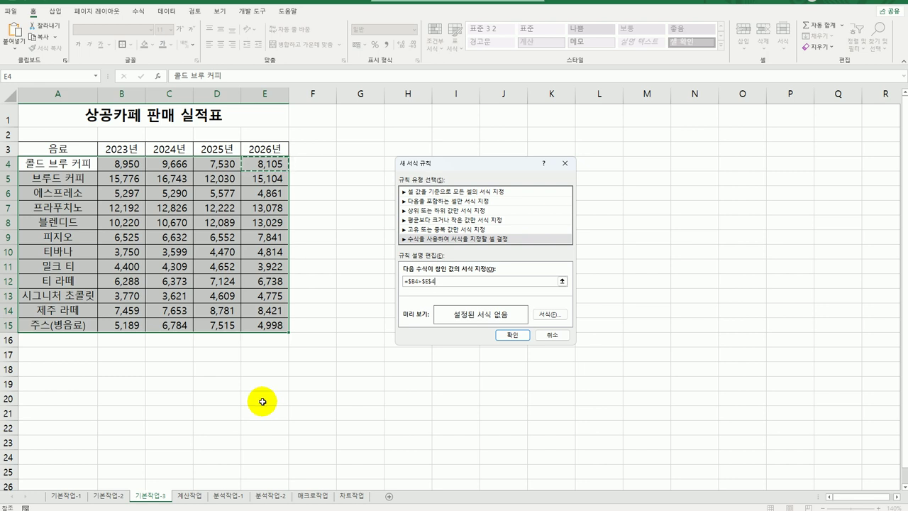
key("F4")
key("F4")
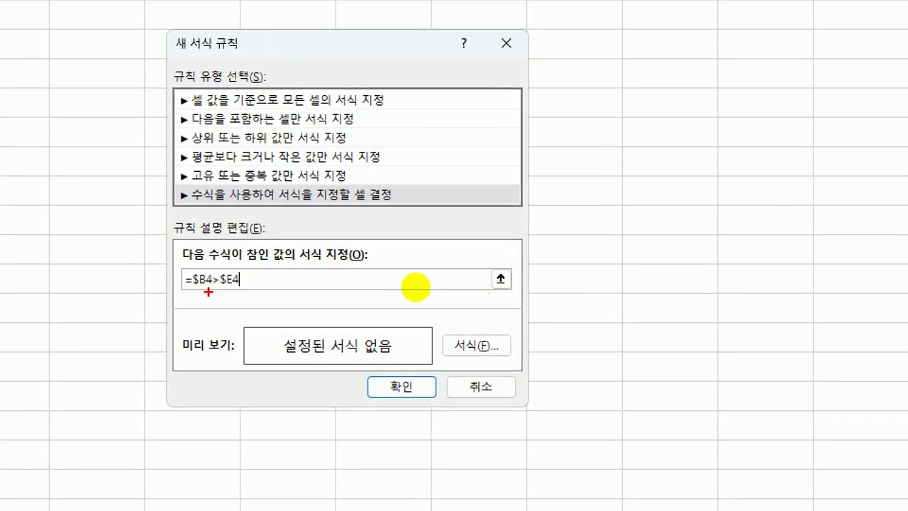
mouse_move(183, 291)
left_mouse_down()
mouse_move(254, 290)
mouse_move(237, 289)
left_mouse_up()
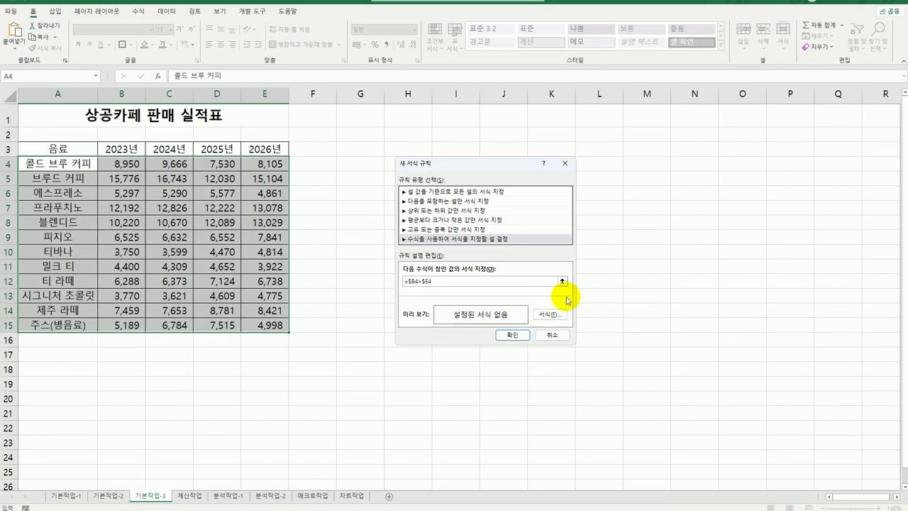
Give the rule a bold (굵게) font style in standard green and apply it to the table
left_click(555, 315)
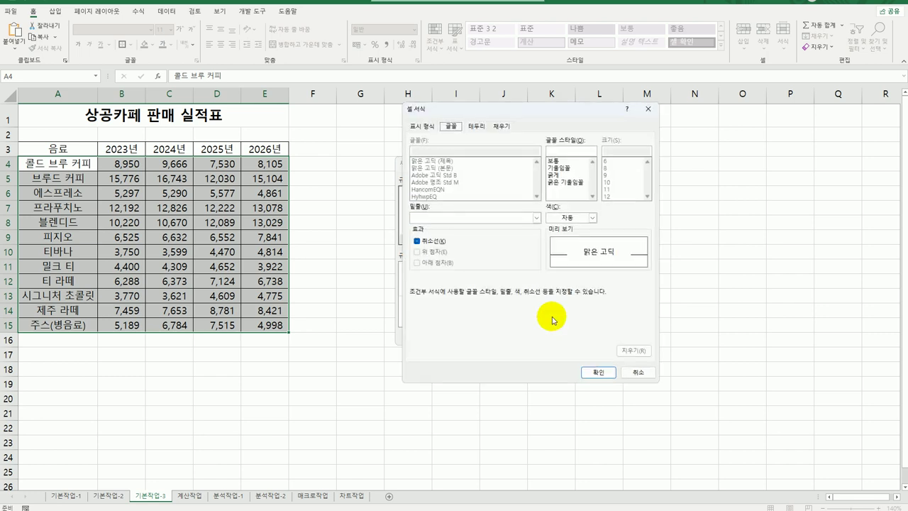
left_click(592, 218)
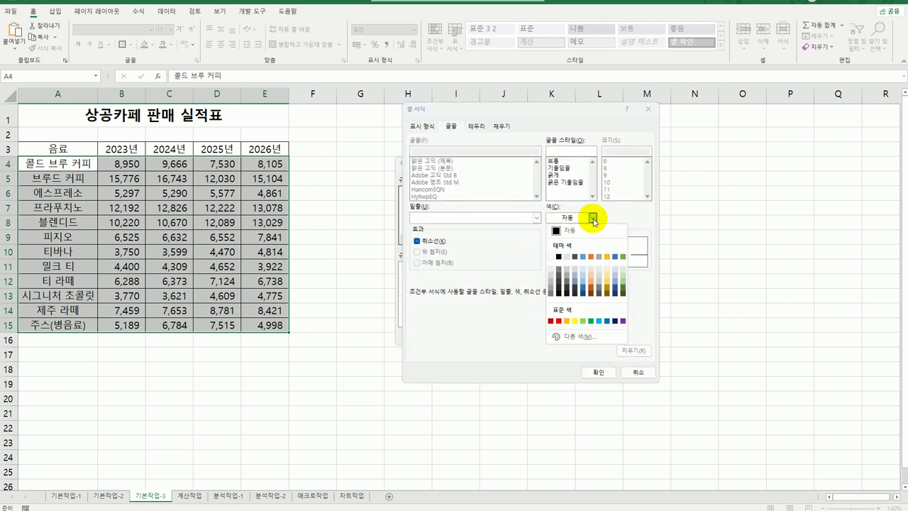
left_click(591, 322)
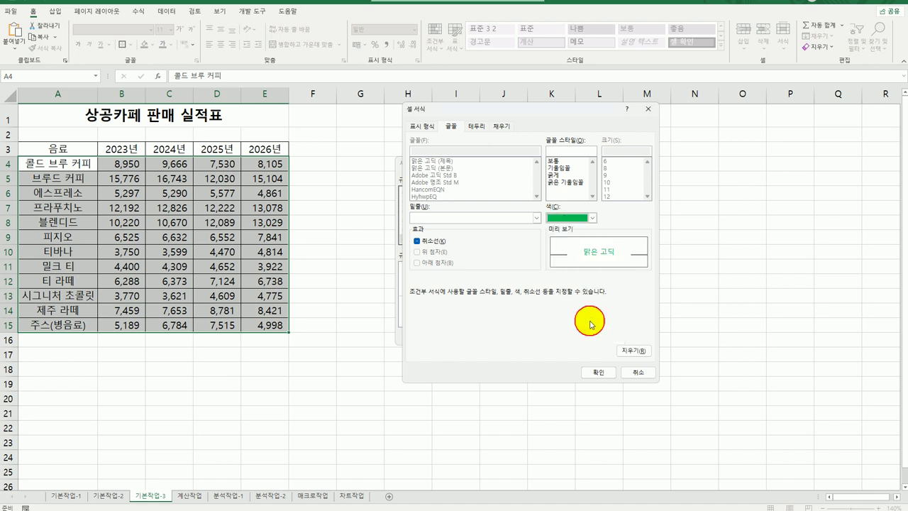
left_click(551, 175)
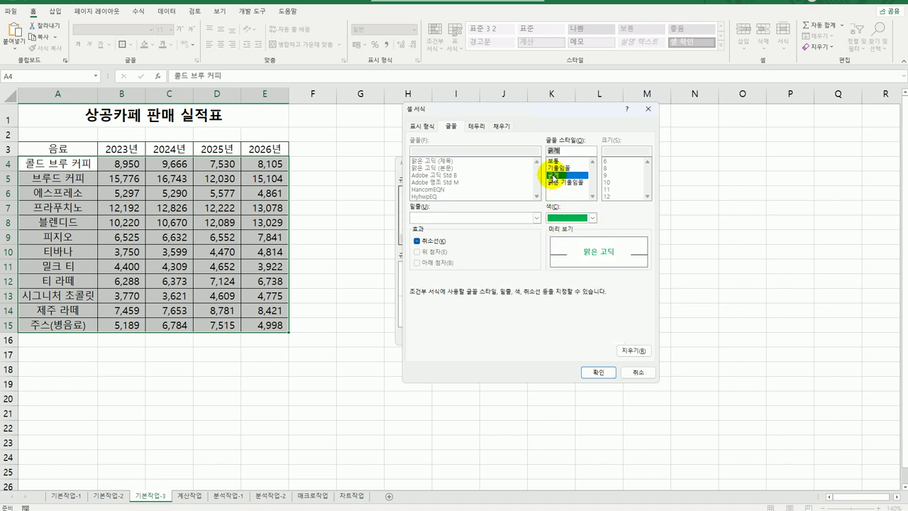
left_click(593, 374)
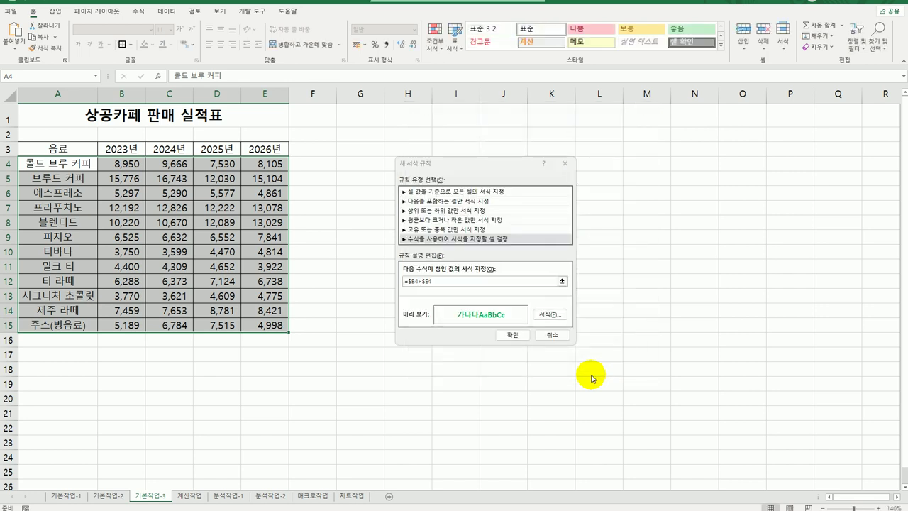
left_click(512, 336)
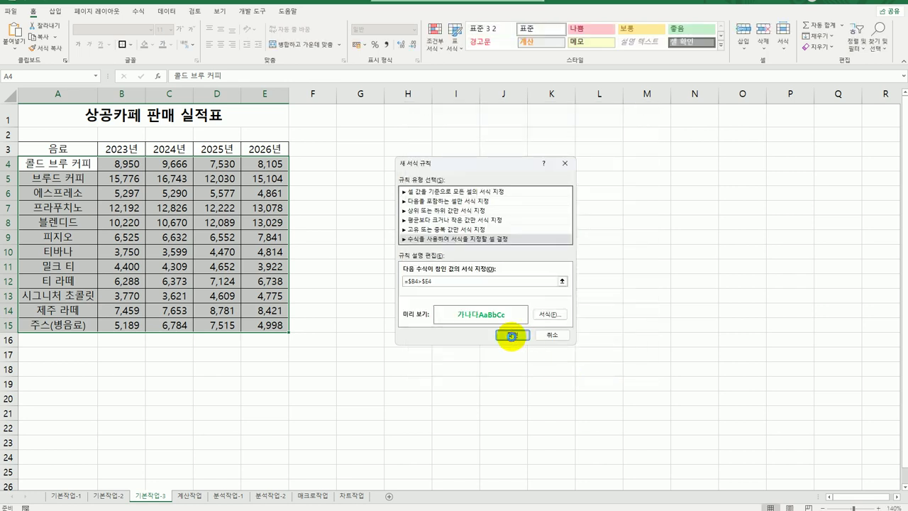
left_click(503, 378)
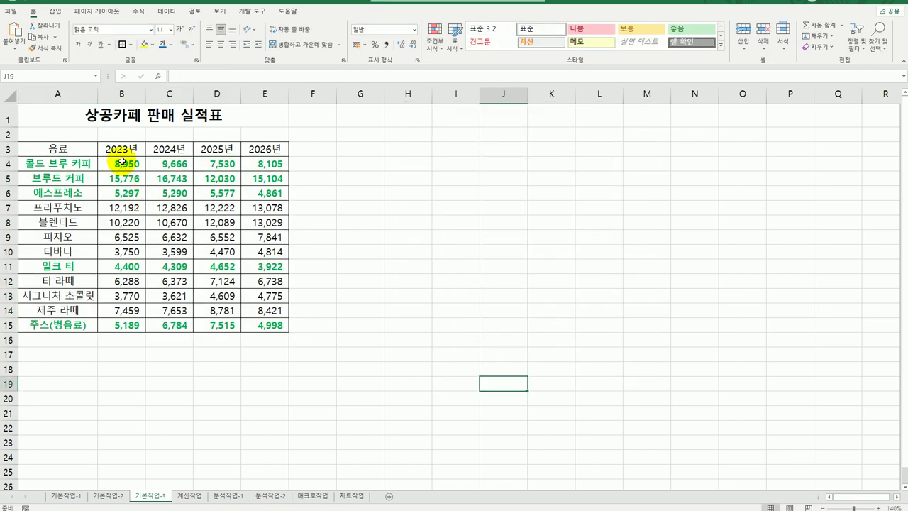
left_click_drag(120, 148, 116, 324)
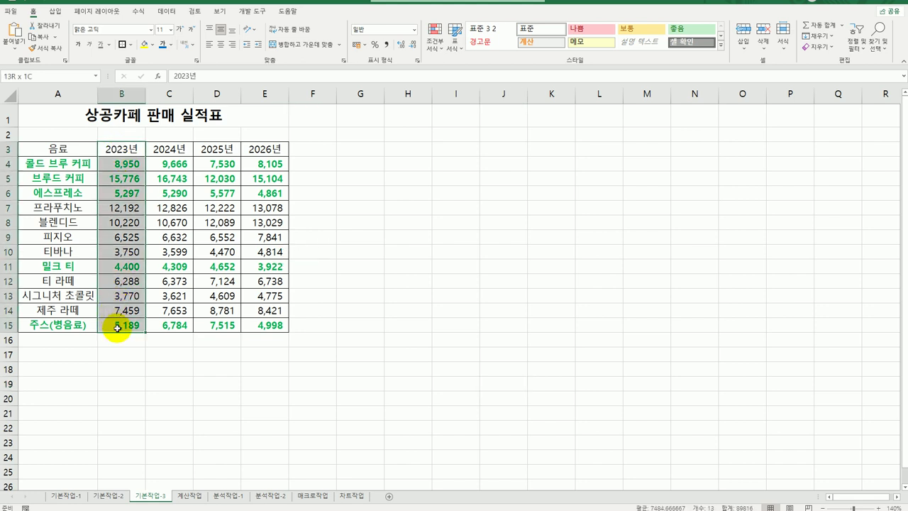
left_click_drag(263, 149, 259, 326)
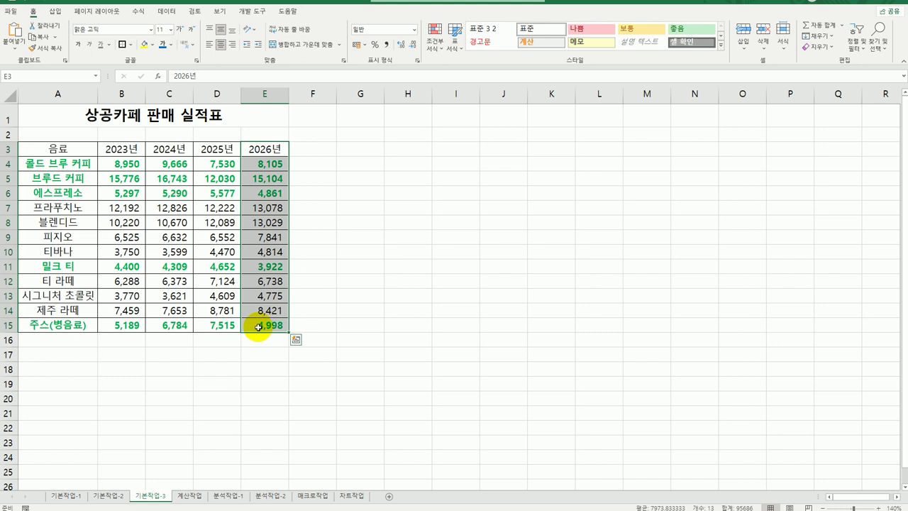
left_click(351, 381)
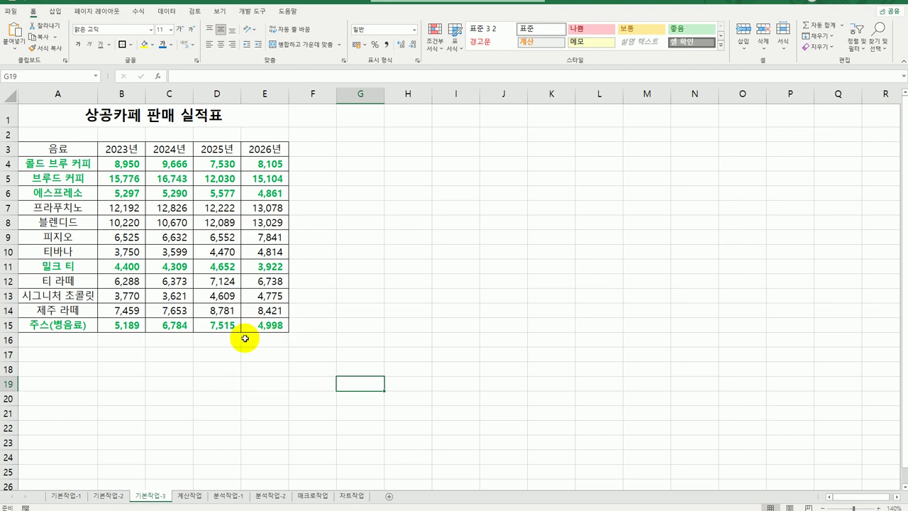
On the 계산작업 sheet, start a RANK.EQ formula in cell D3 of 표1 and open its function arguments
left_click(179, 497)
scroll(162, 375, "up", 1)
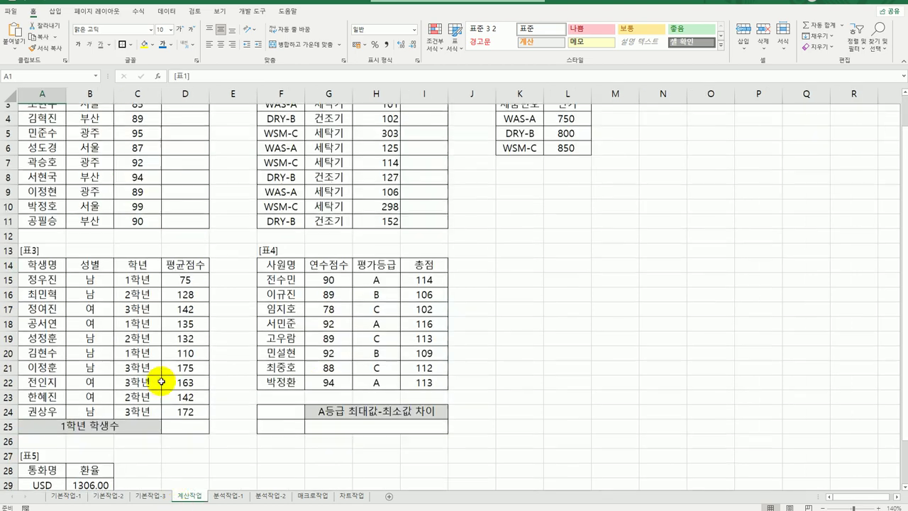
left_click(186, 148)
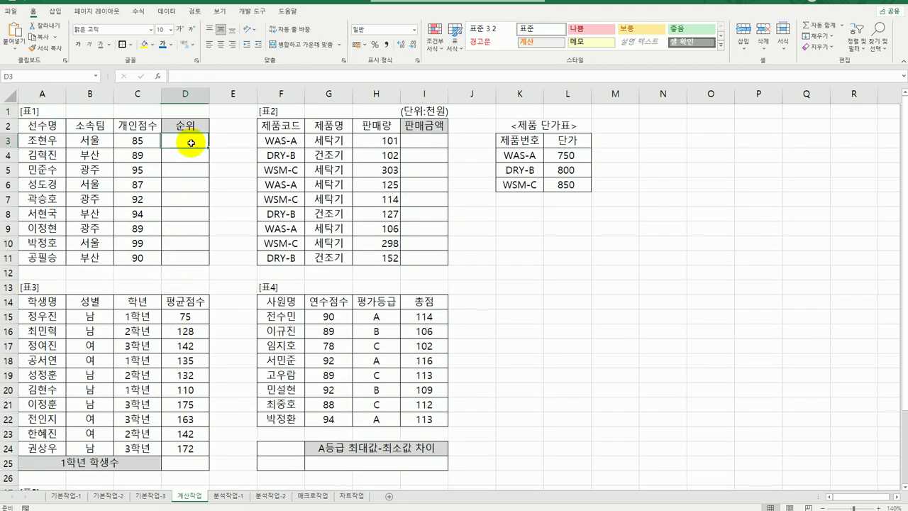
left_click(132, 140)
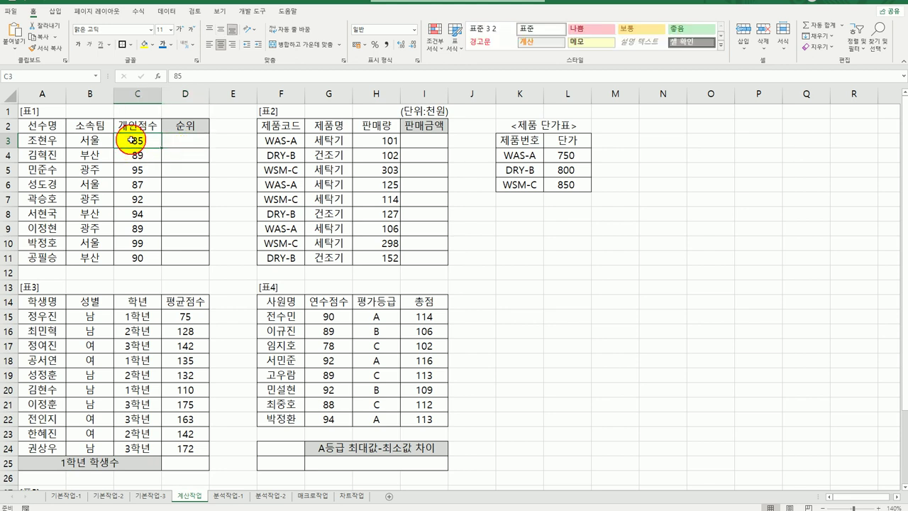
left_click(178, 137)
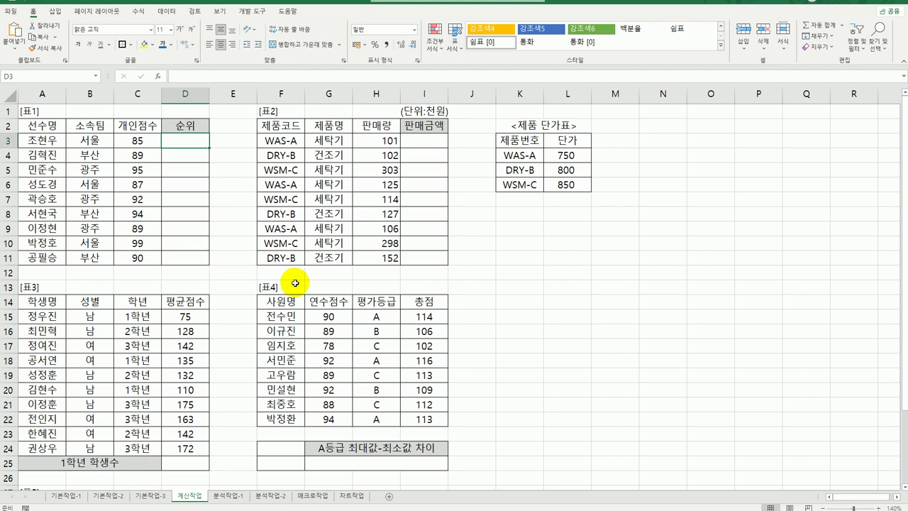
type("=")
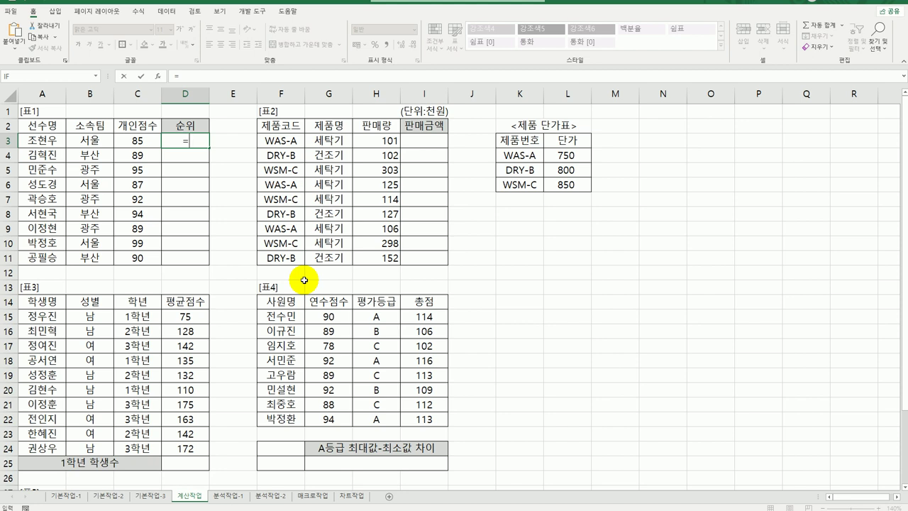
type("ㄱ")
type("rank.")
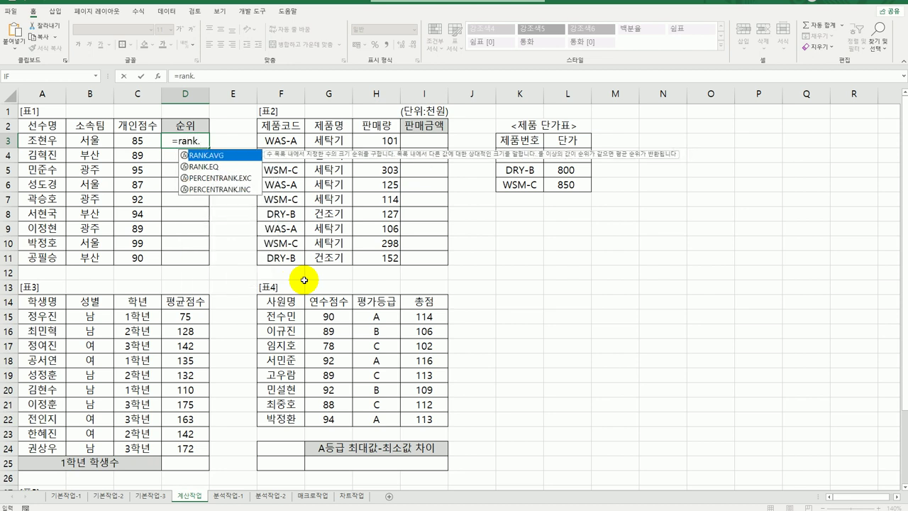
double_click(226, 166)
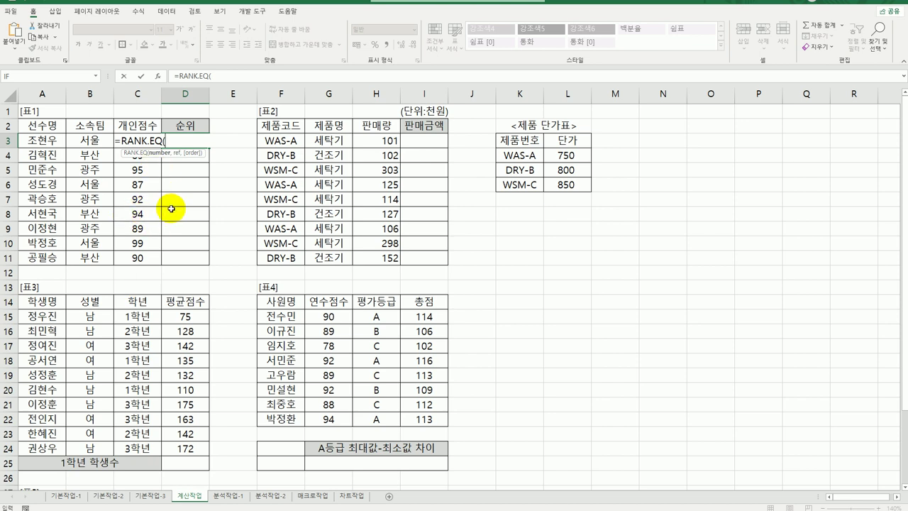
left_click(157, 76)
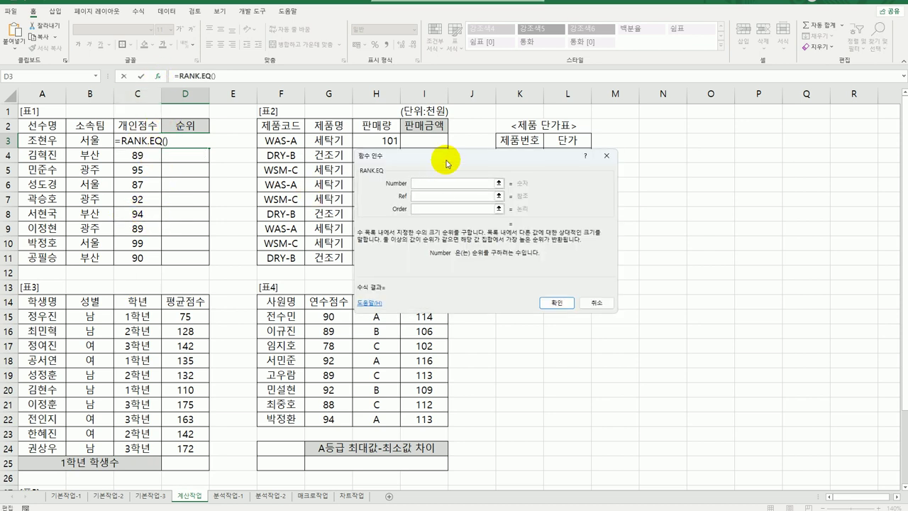
Set the RANK.EQ Number argument to C3 and the Ref argument to the absolute range $C$3:$C$11
left_click_drag(445, 158, 442, 222)
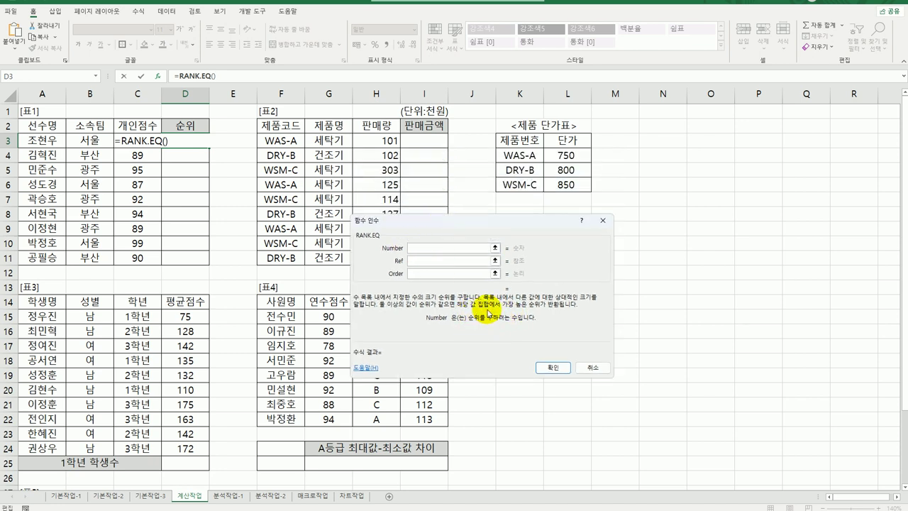
left_click(117, 140)
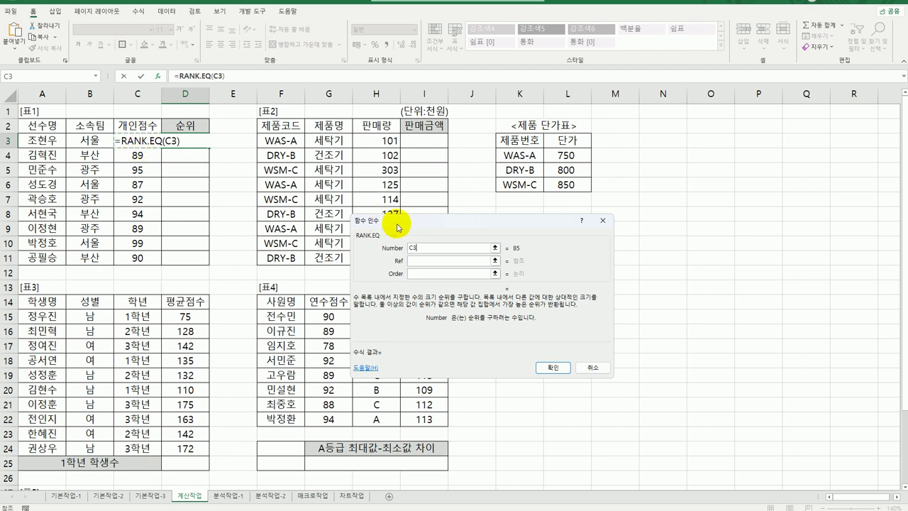
left_click(425, 260)
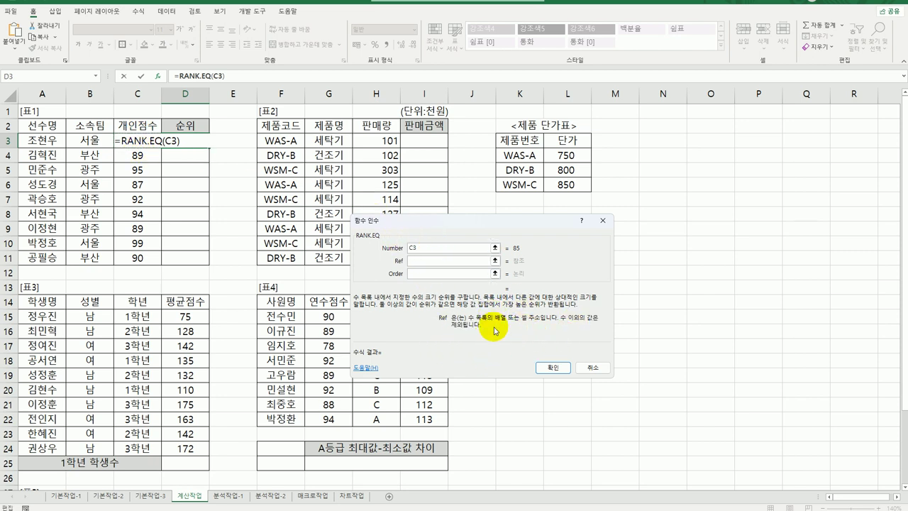
left_click_drag(134, 143, 129, 260)
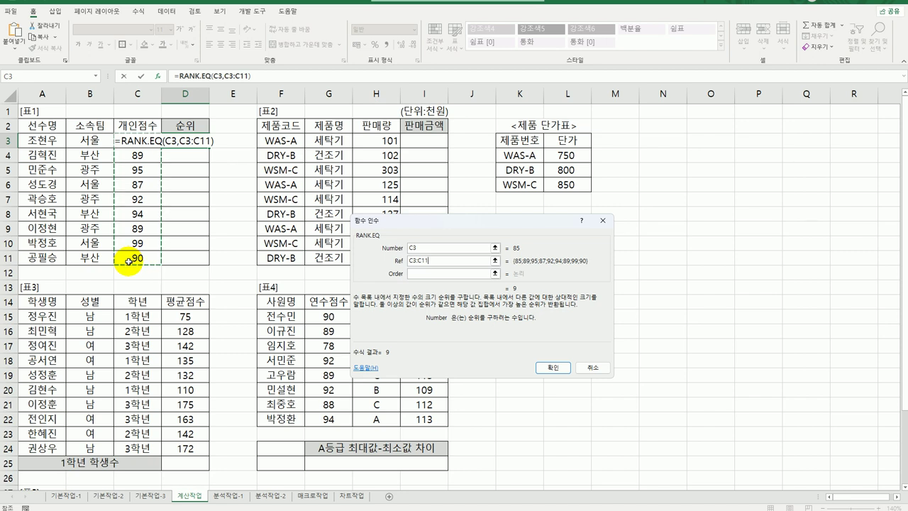
left_click(436, 274)
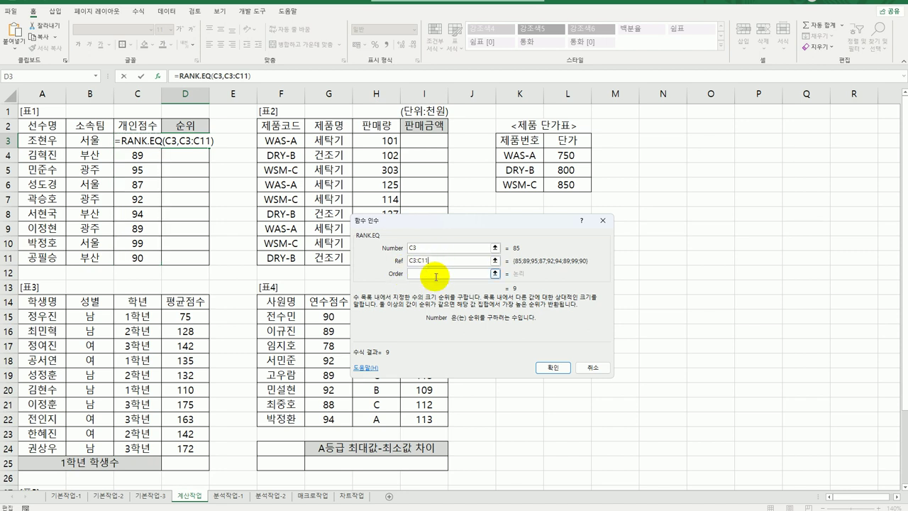
left_click(398, 260)
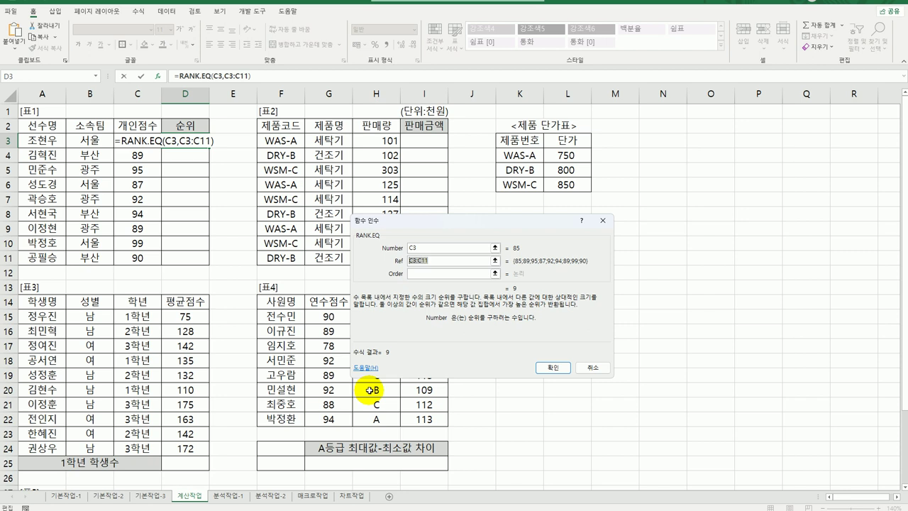
key("F4")
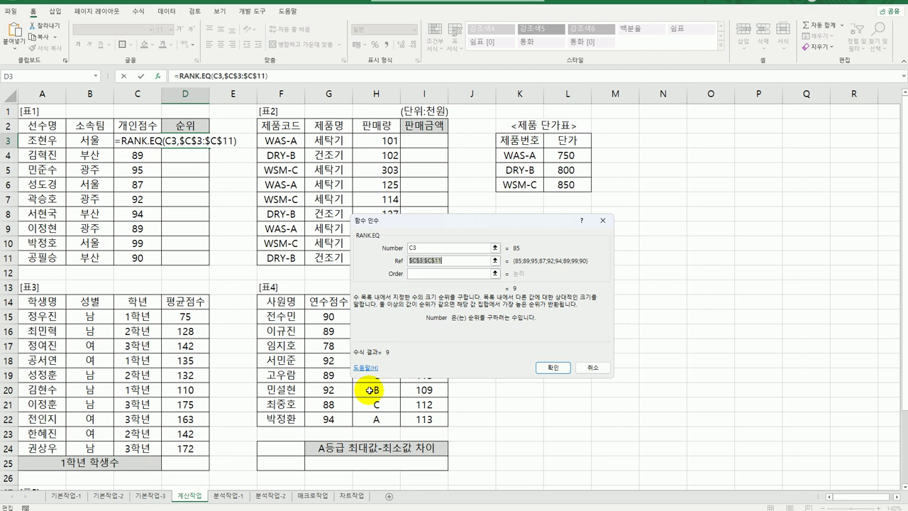
Set the RANK.EQ Order argument to 0, confirm the function and fill the formula down through D11
left_click(435, 275)
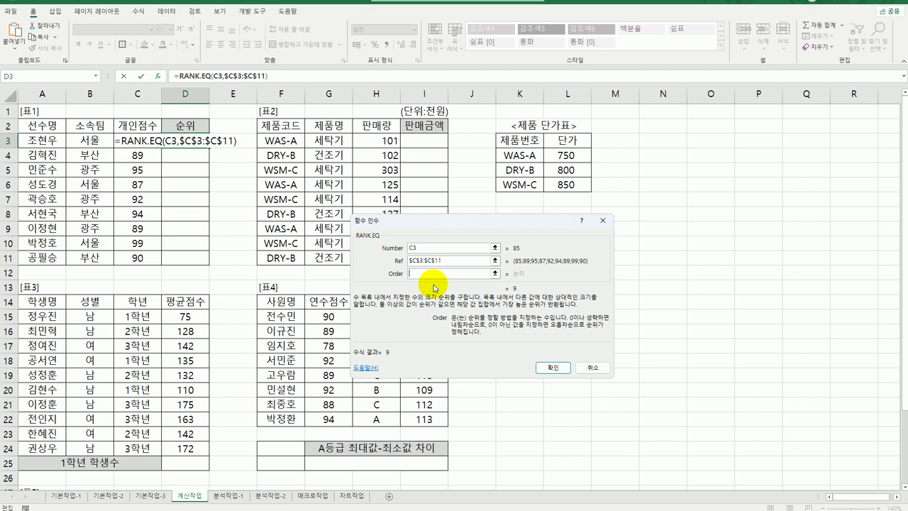
type("0")
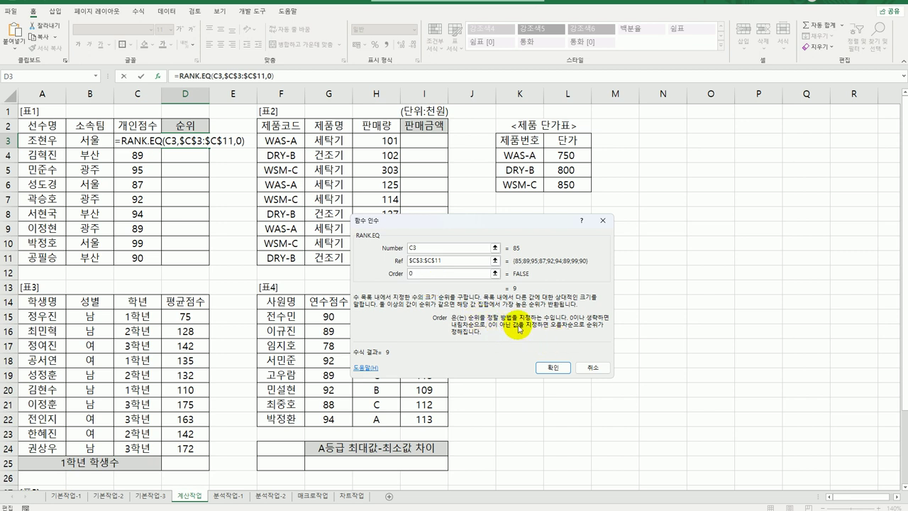
left_click(554, 367)
left_click_drag(208, 147, 207, 264)
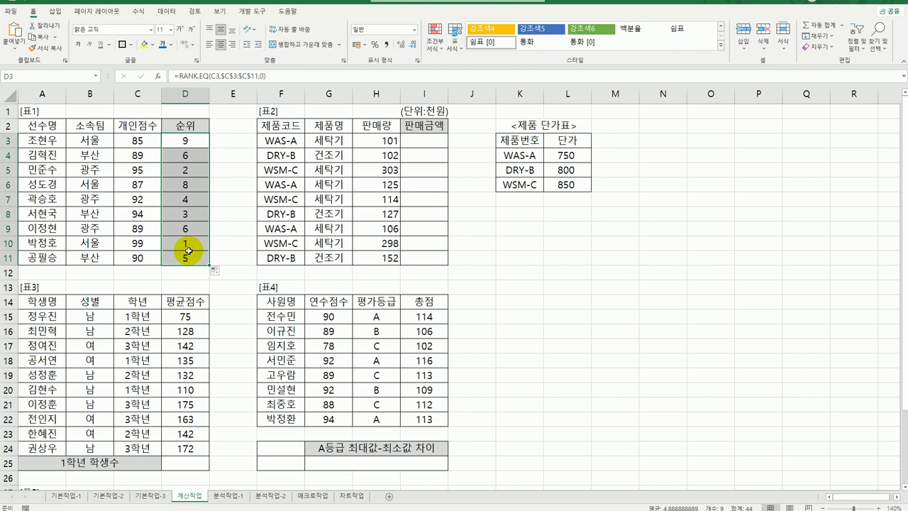
Wrap the RANK.EQ formula in D3 in an IF function that returns "1등" when the rank equals 1
left_click(187, 140)
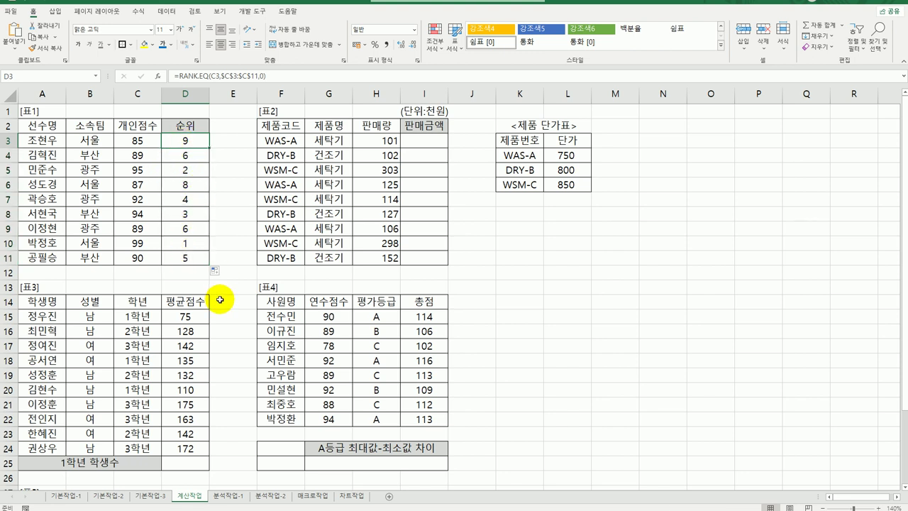
double_click(186, 137)
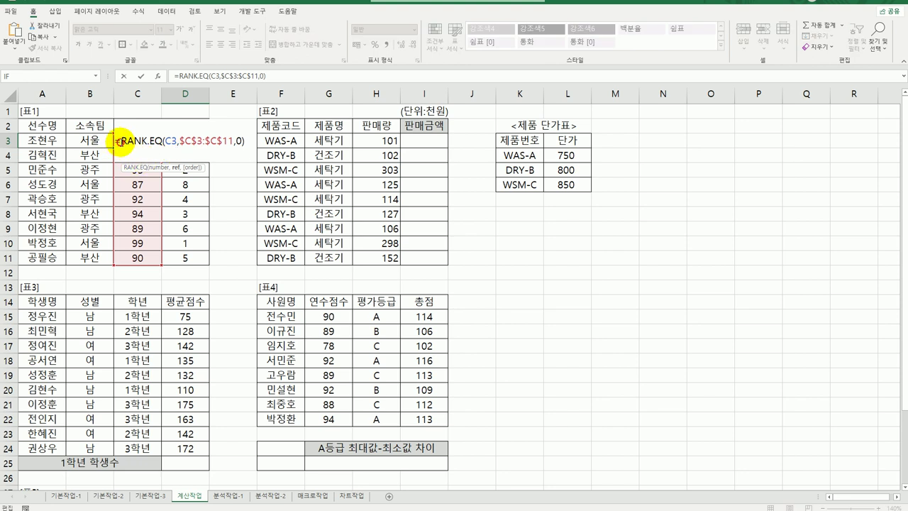
type("I")
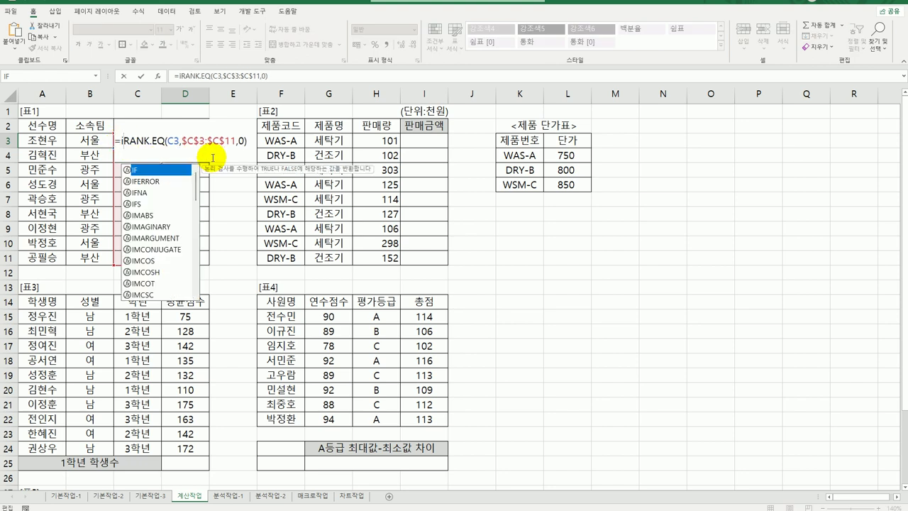
type("f")
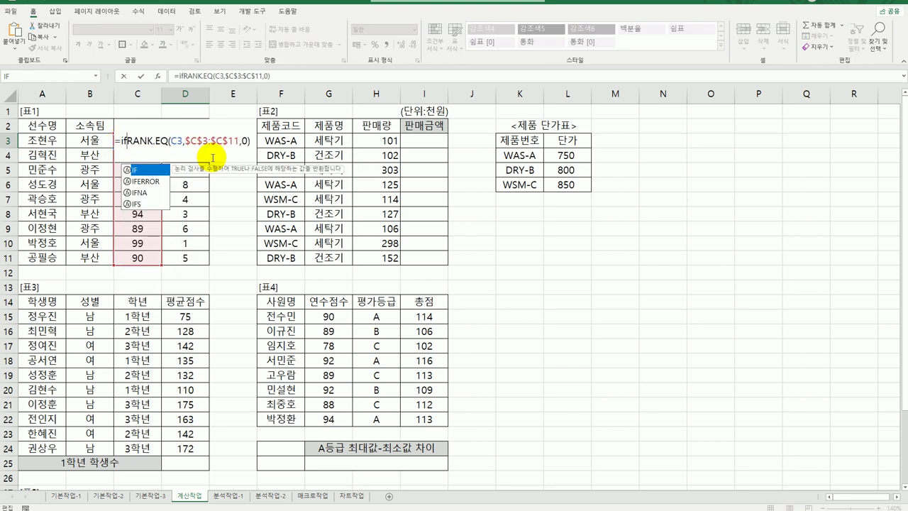
double_click(146, 170)
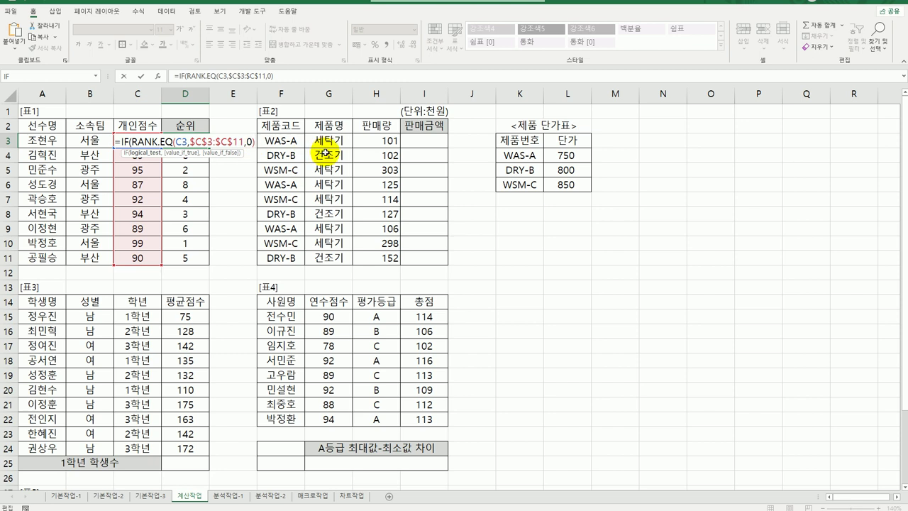
type("=")
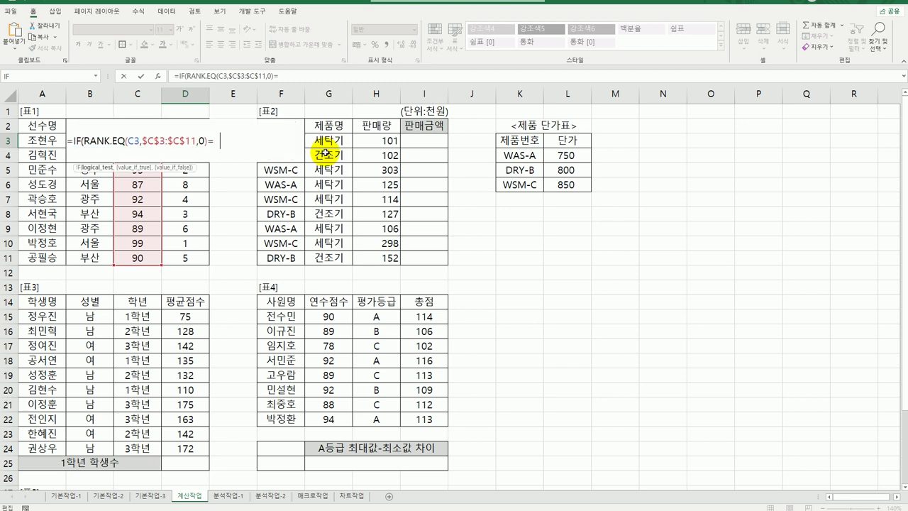
type("1,\"1등\"1ㄷ")
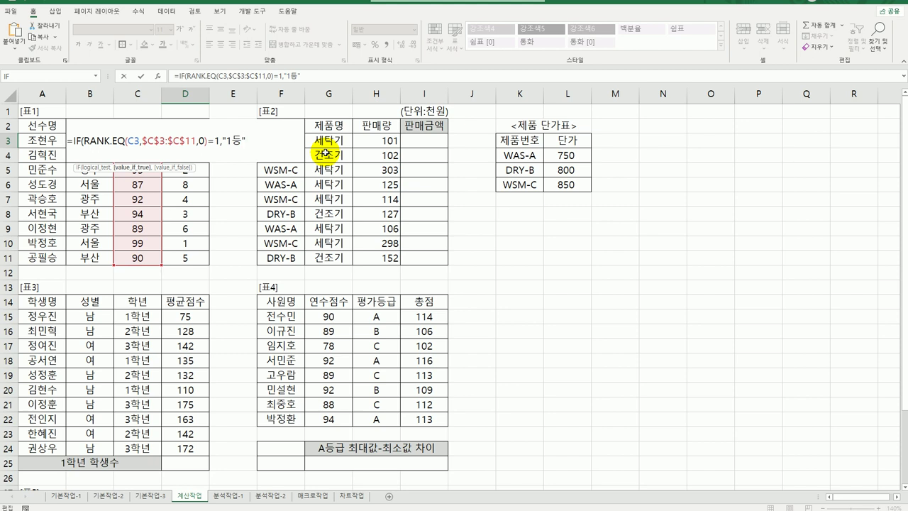
type(",")
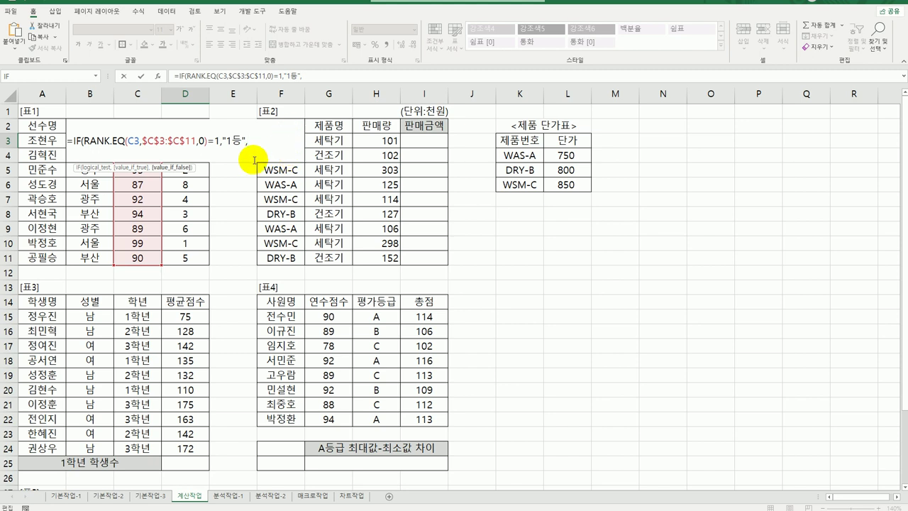
Copy the IF expression into its own false argument and change the nested copy to return "2등" when the rank equals 2
left_click_drag(73, 140, 254, 144)
key("ctrl+c")
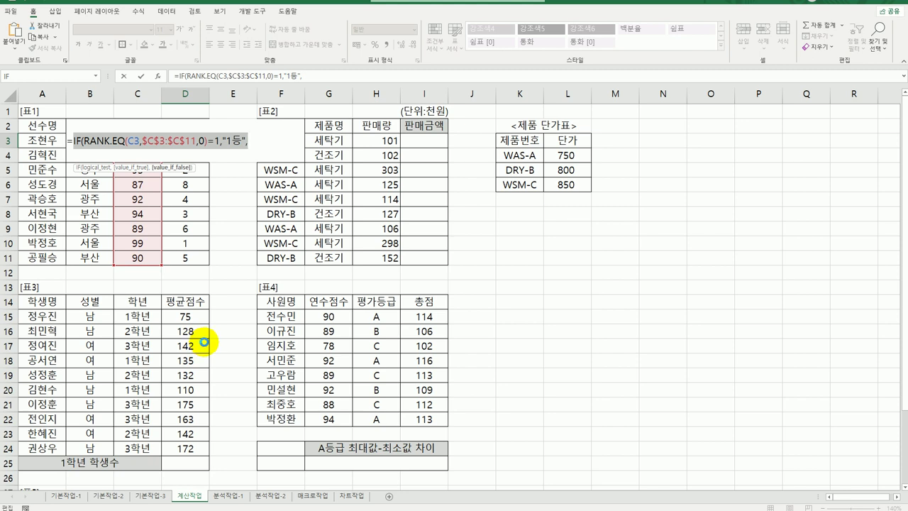
left_click(247, 141)
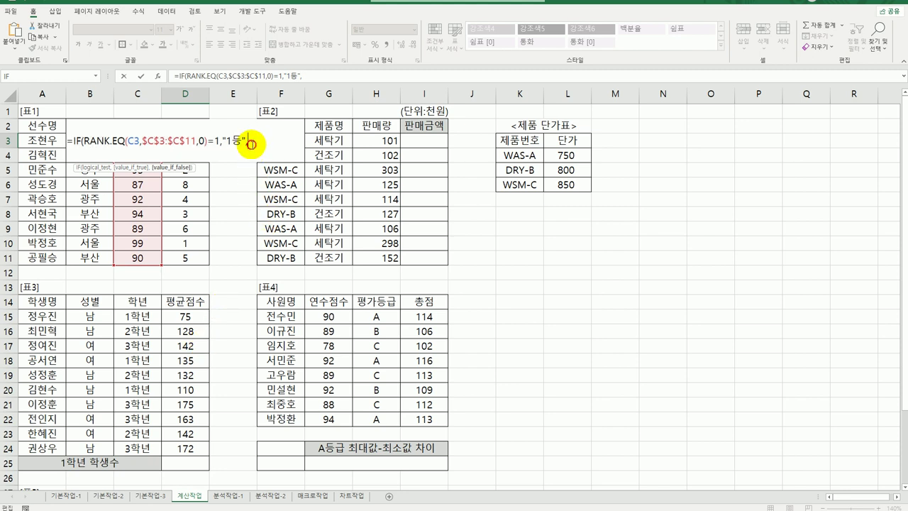
key("ctrl+v")
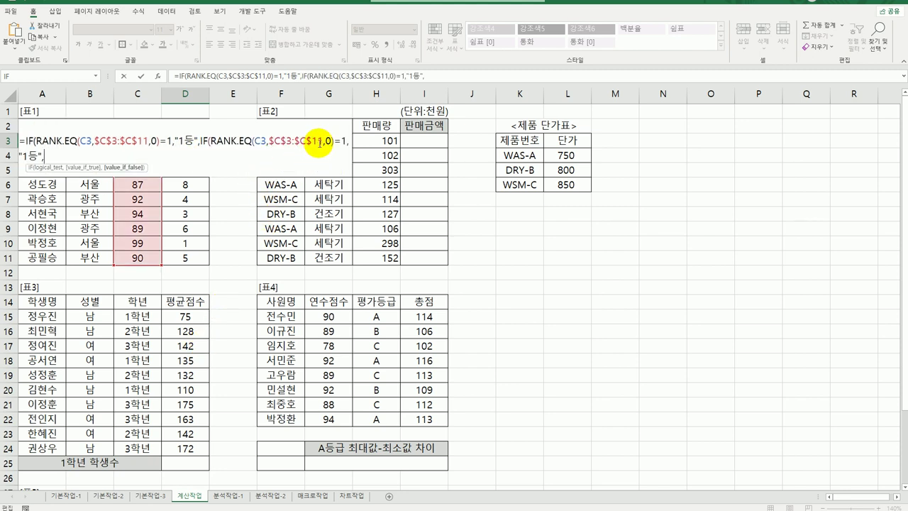
left_click_drag(339, 140, 348, 140)
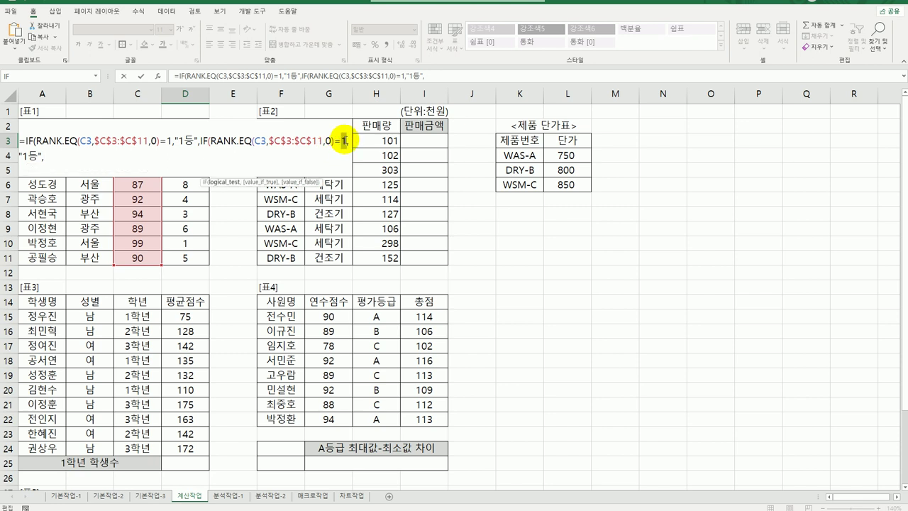
type("2")
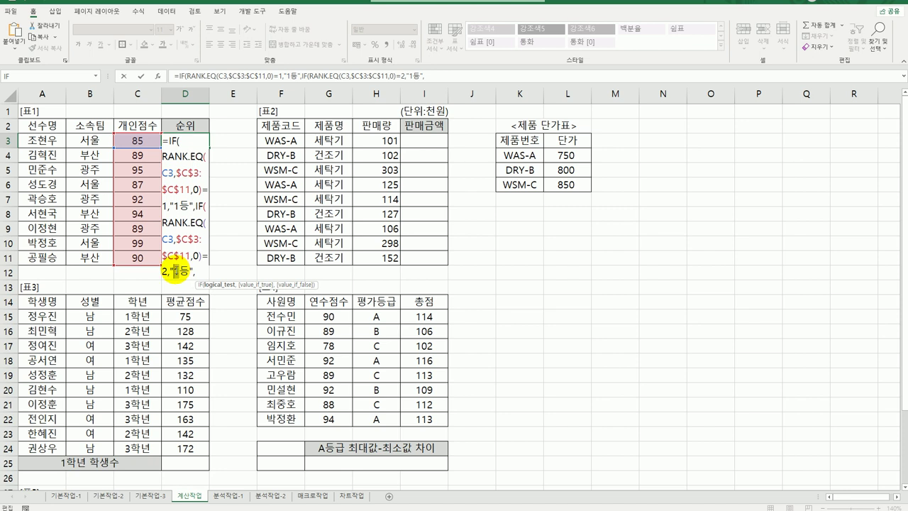
left_click_drag(168, 271, 176, 272)
type("2")
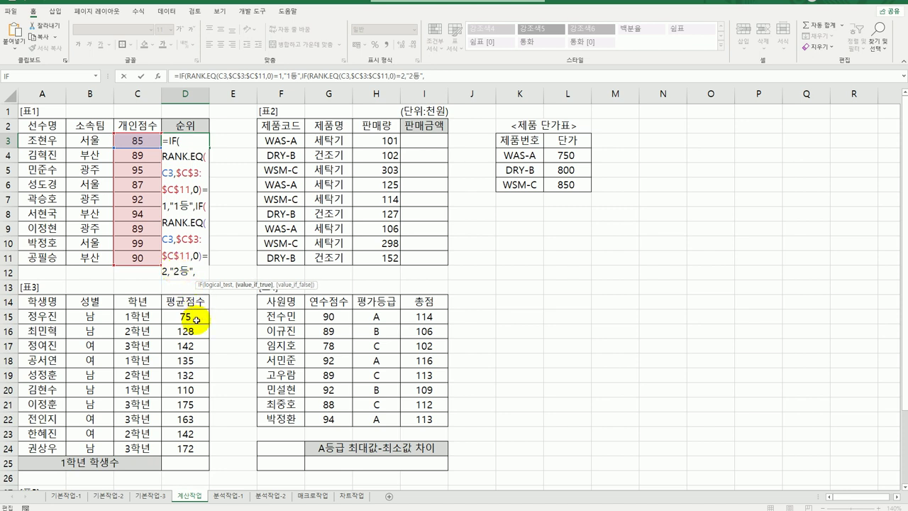
left_click(200, 270)
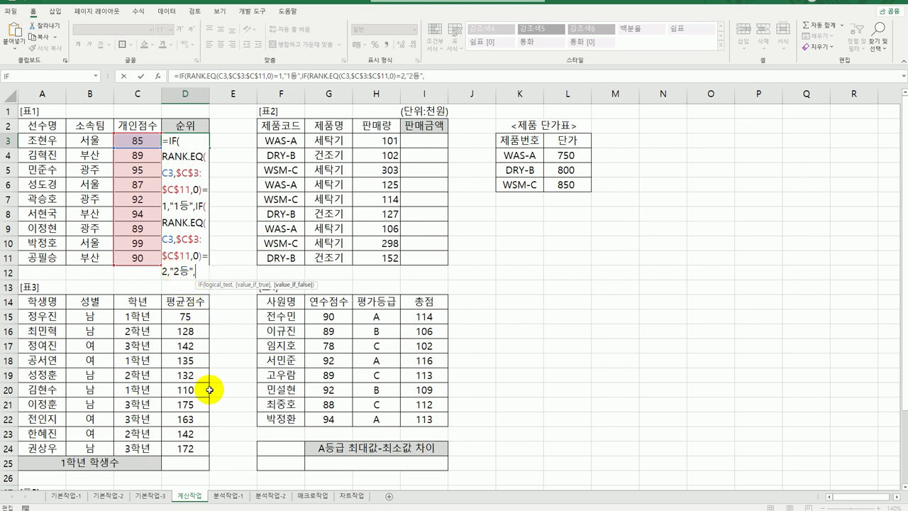
Nest a third copy of the IF expression in the D3 formula and change it to return "3등" when the rank equals 3
key("ctrl+v")
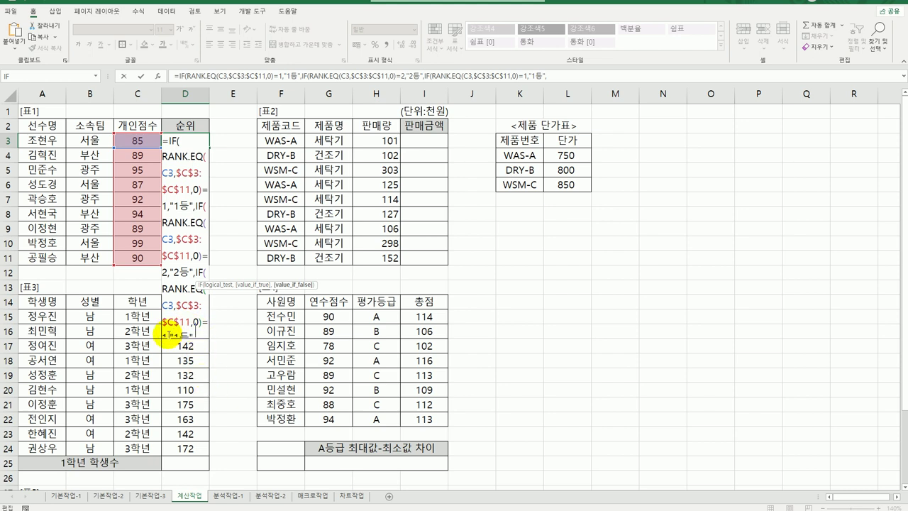
left_click(168, 337)
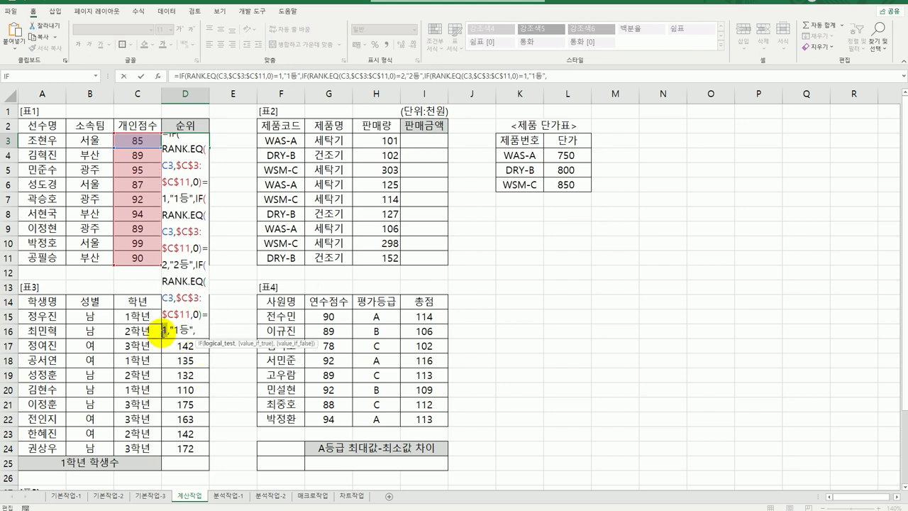
key("BackSpace")
type("3")
left_click_drag(173, 337, 179, 337)
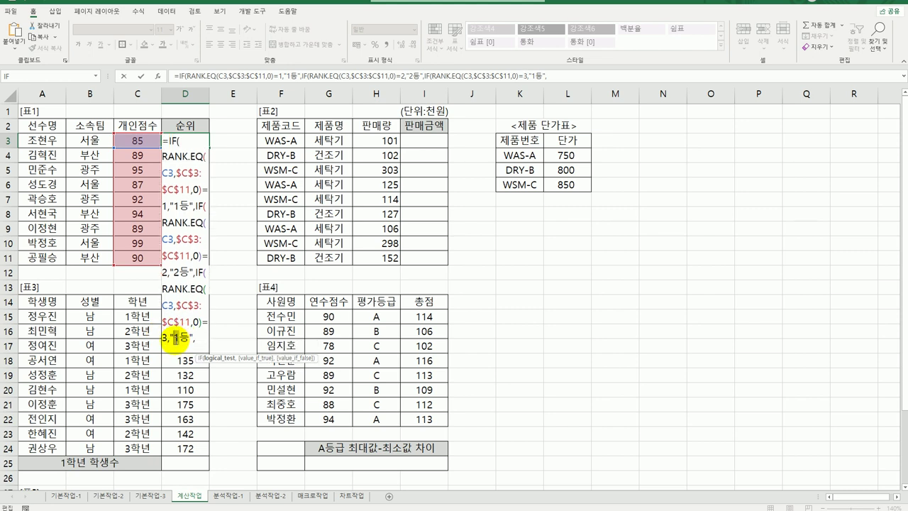
type("4")
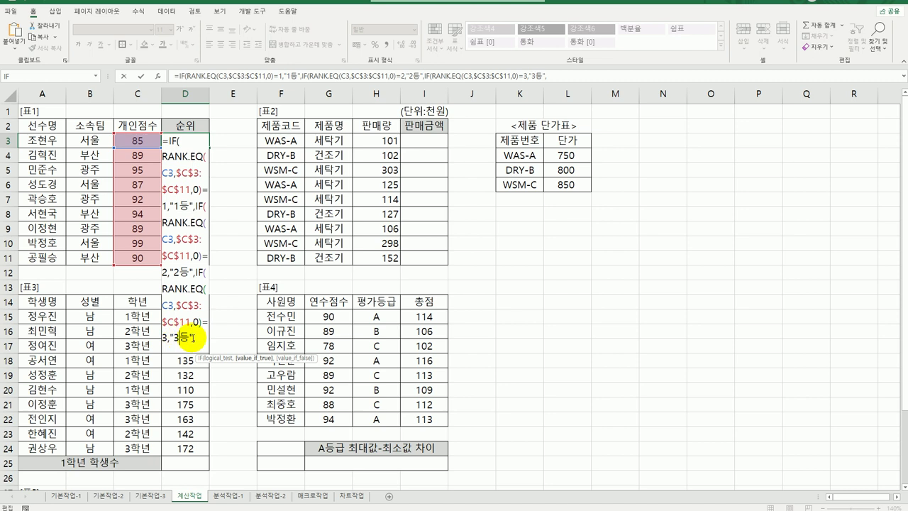
type("3")
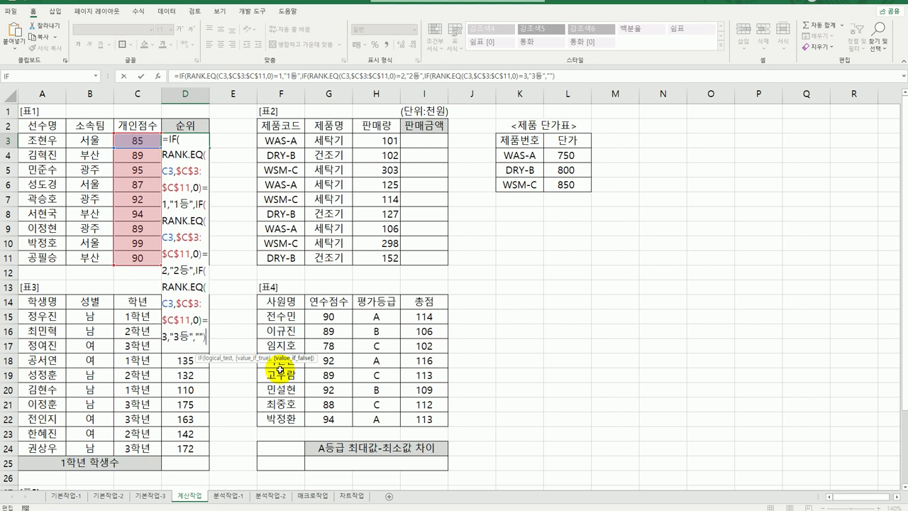
Finish the nested IF in D3 with "" as the last false value, closing all parentheses, and fill the formula down through D11
type("))")
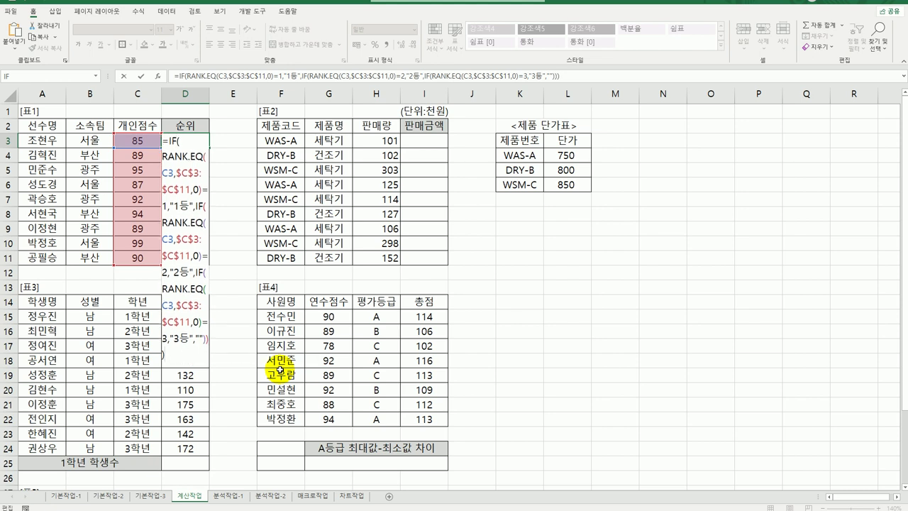
key("ctrl+Return")
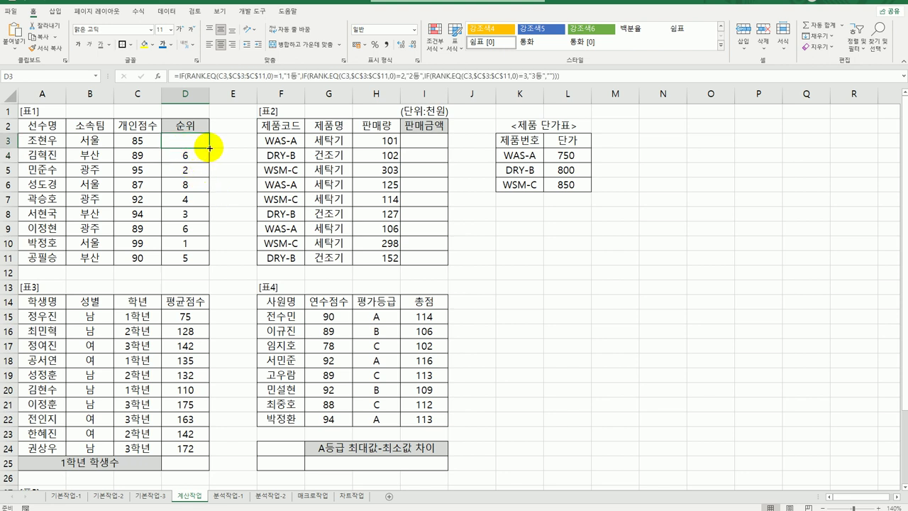
left_click_drag(209, 147, 192, 269)
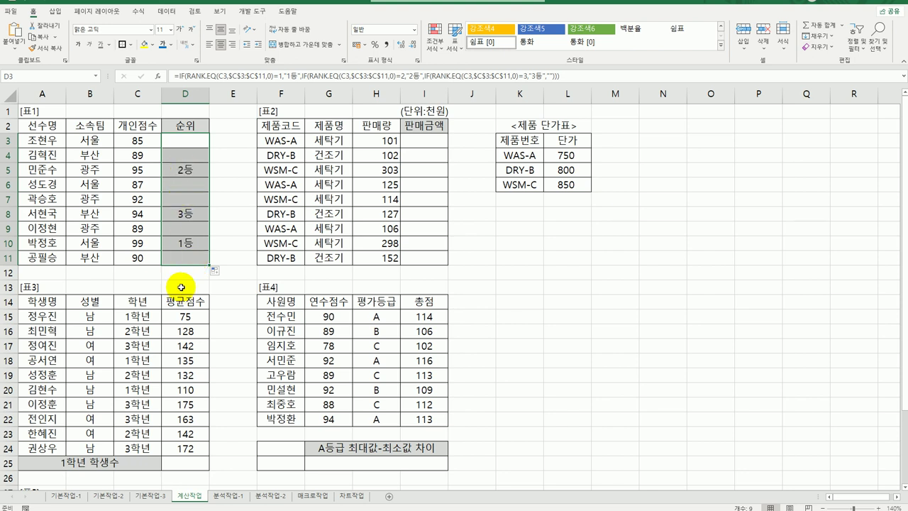
Review the nested IF formula in D3, examining each RANK.EQ condition and the value it returns
double_click(188, 139)
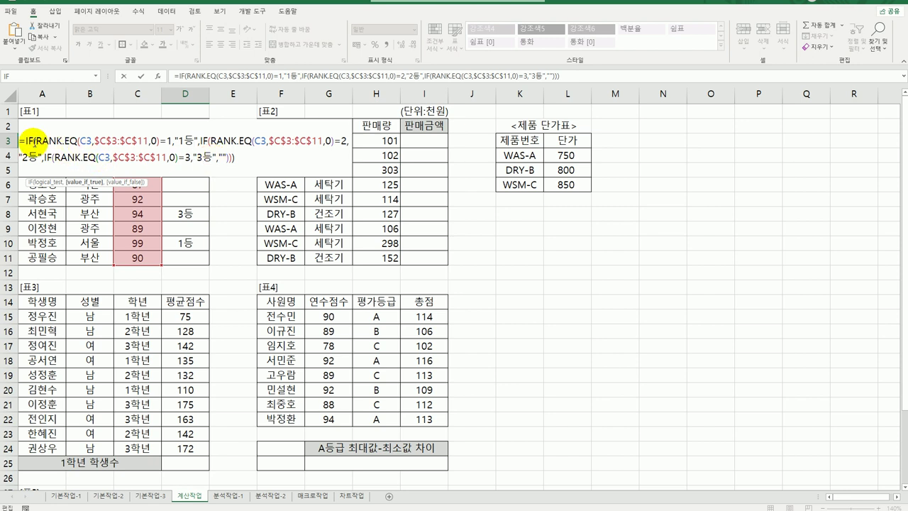
left_click(36, 140)
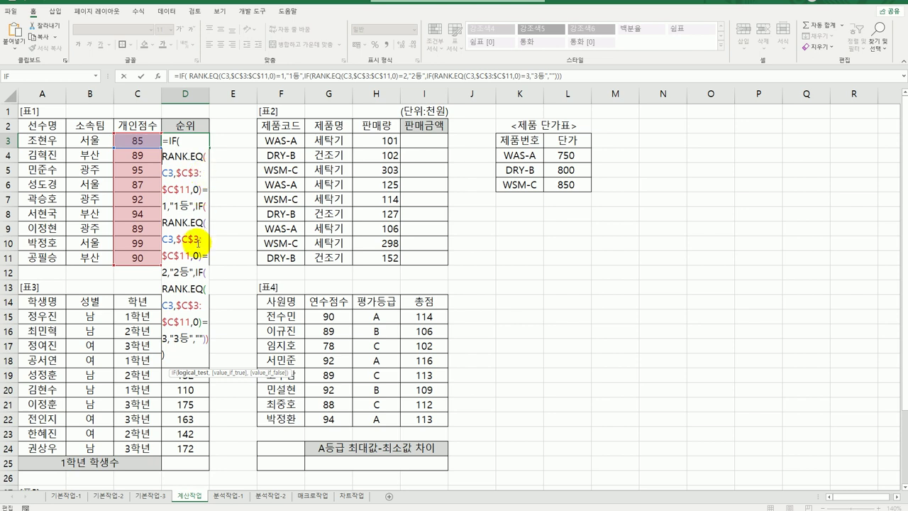
key("Return")
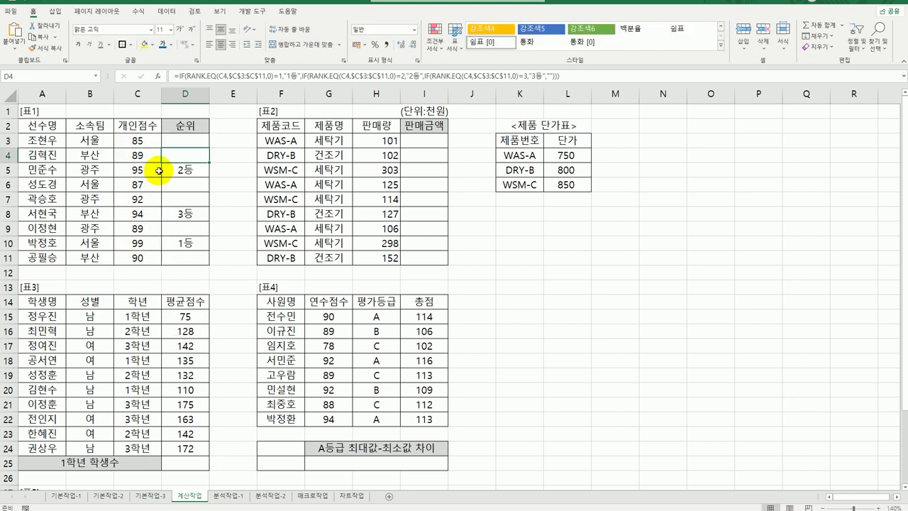
double_click(186, 141)
left_click(178, 139)
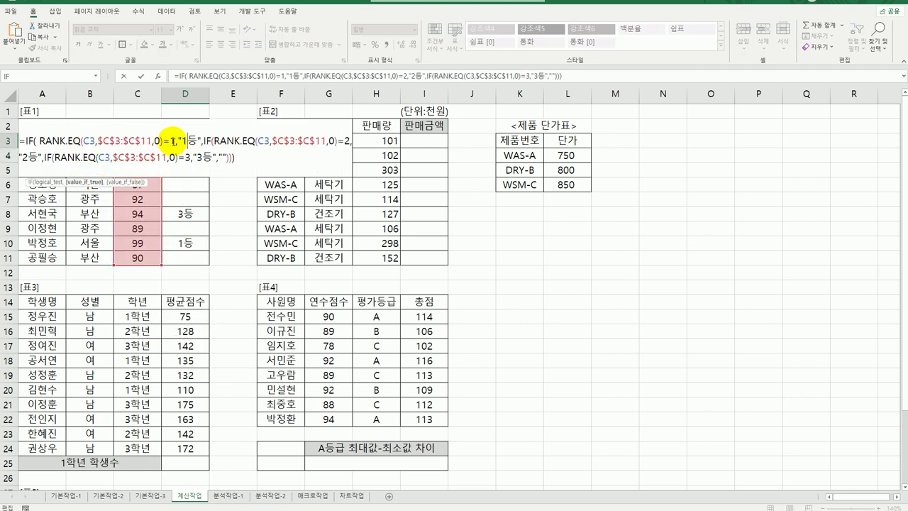
left_click_drag(183, 140, 198, 140)
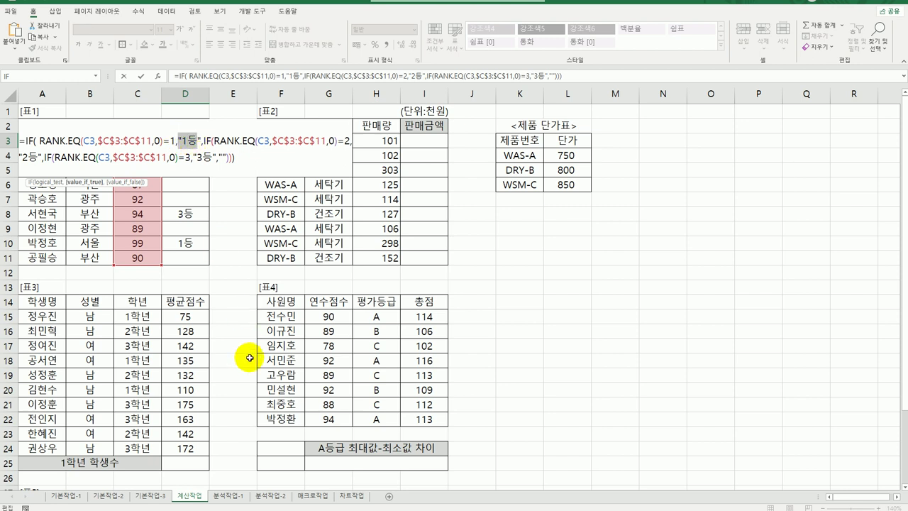
left_click(205, 139)
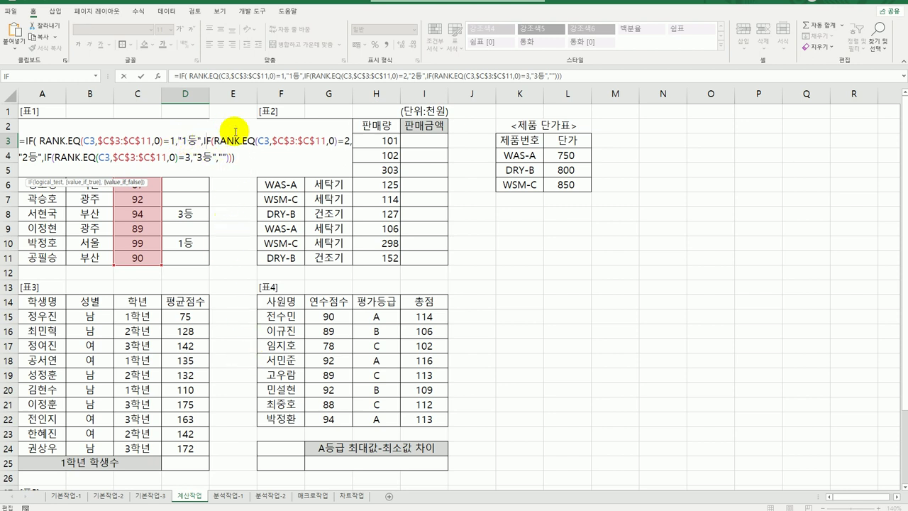
left_click_drag(218, 140, 350, 141)
left_click_drag(37, 157, 190, 157)
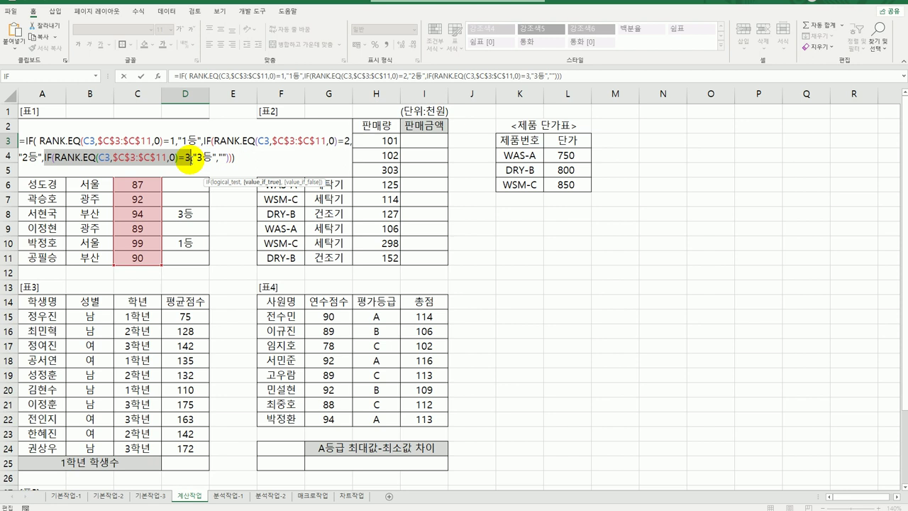
left_click(202, 159)
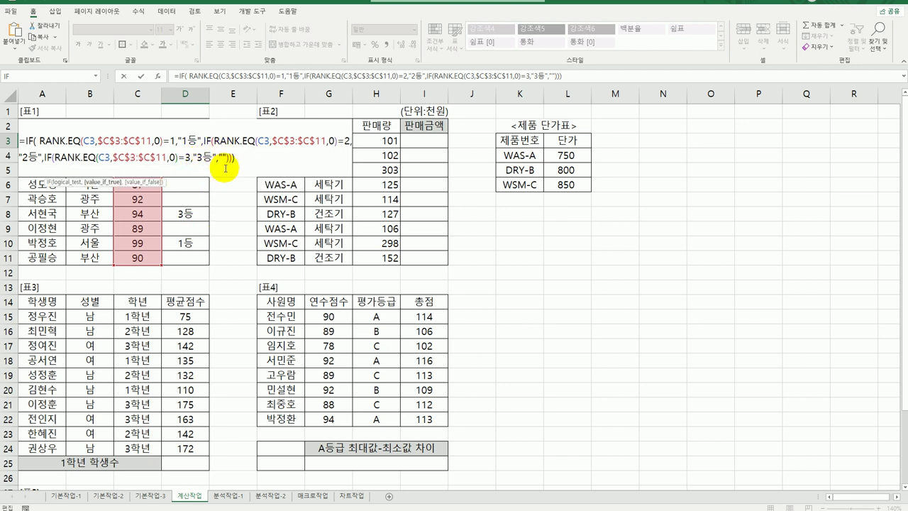
key("ctrl+Return")
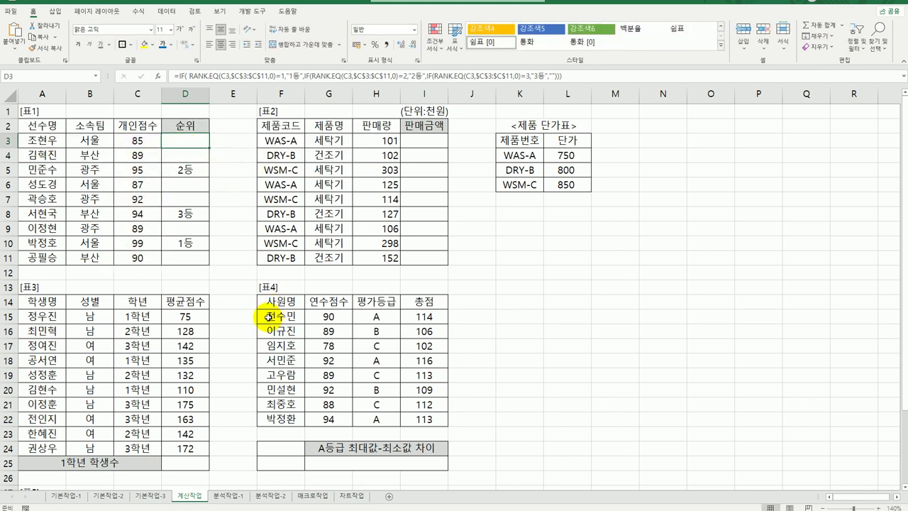
Examine the product code, sales quantity and 판매금액 columns of 표2 together with the product numbers and prices in the 제품 단가표
left_click(425, 140)
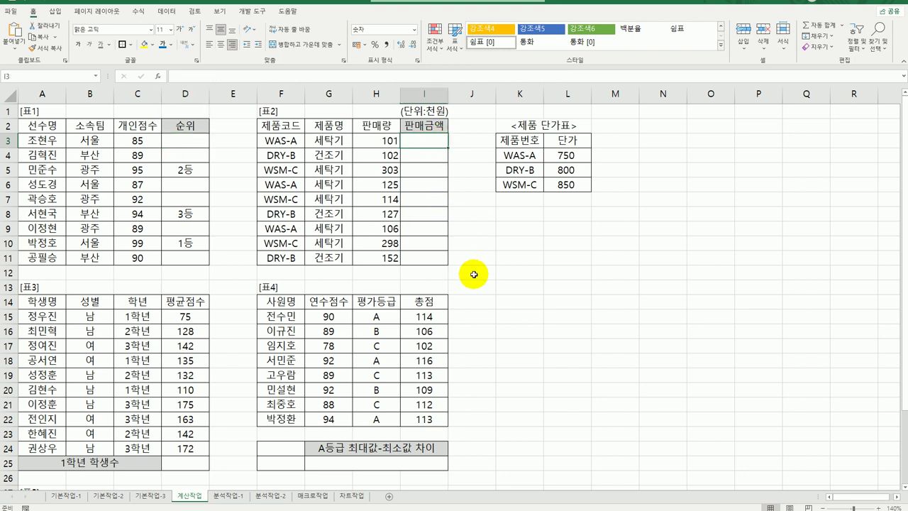
left_click_drag(416, 179, 411, 256)
left_click(419, 143)
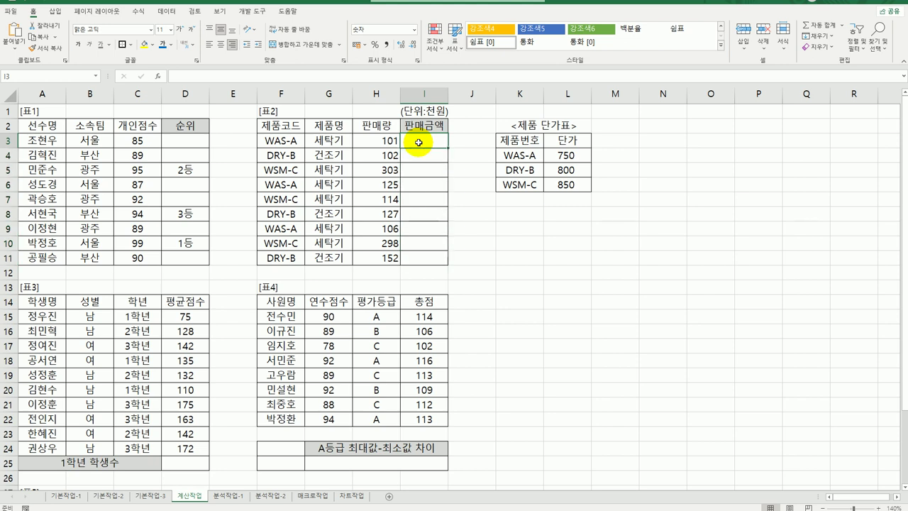
left_click(283, 122)
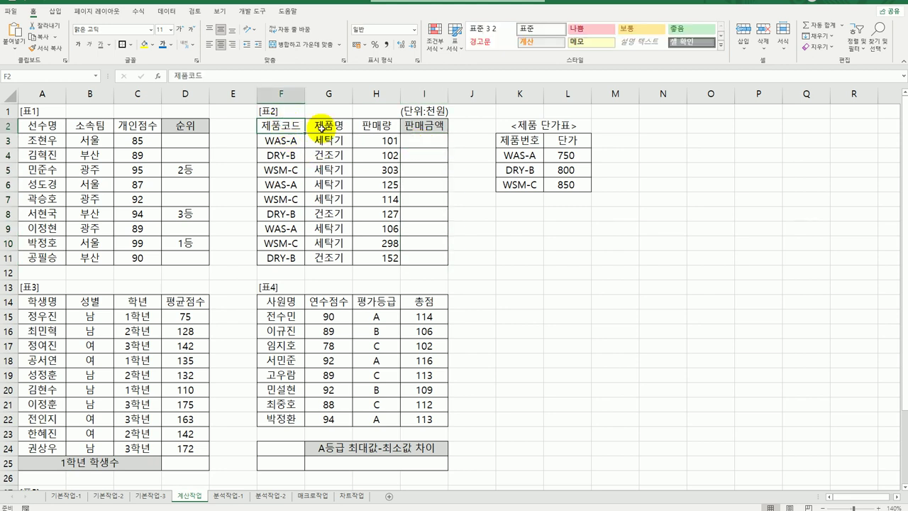
left_click(388, 127)
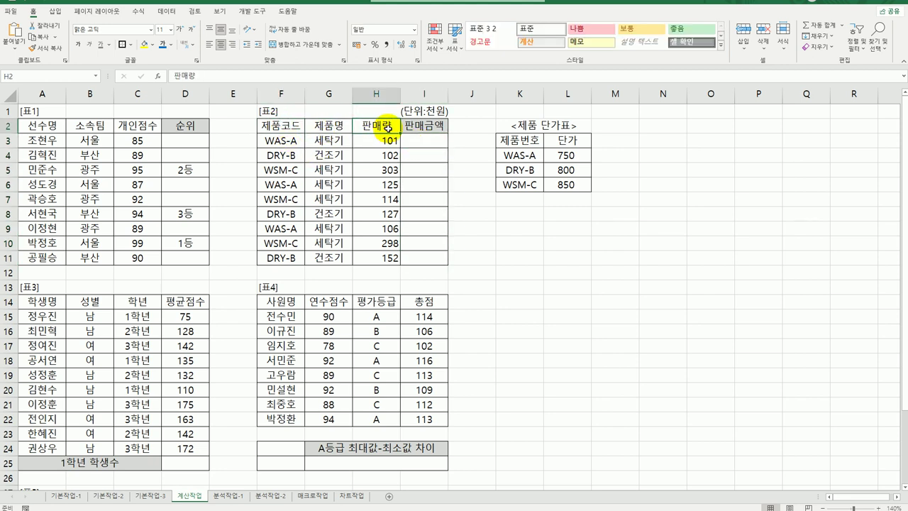
left_click_drag(525, 145, 572, 186)
left_click(417, 143)
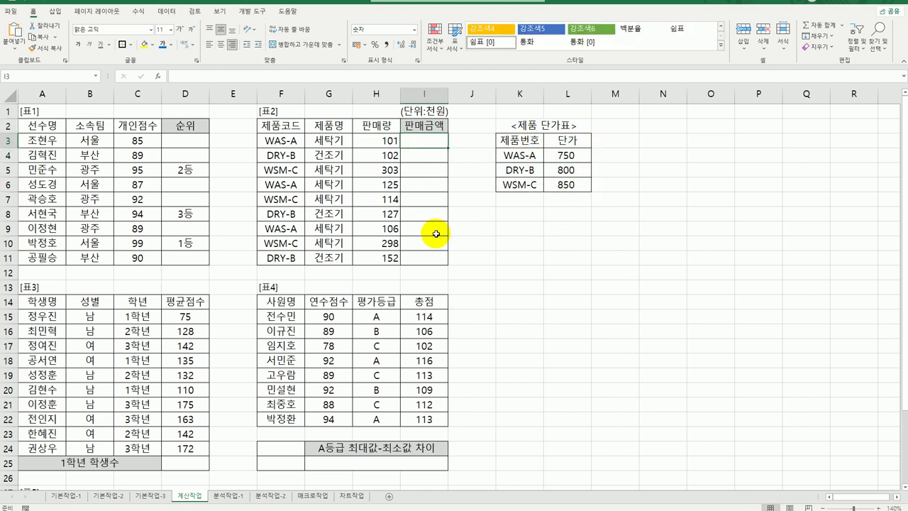
left_click_drag(278, 139, 266, 256)
left_click_drag(521, 154, 564, 187)
left_click_drag(518, 149, 527, 180)
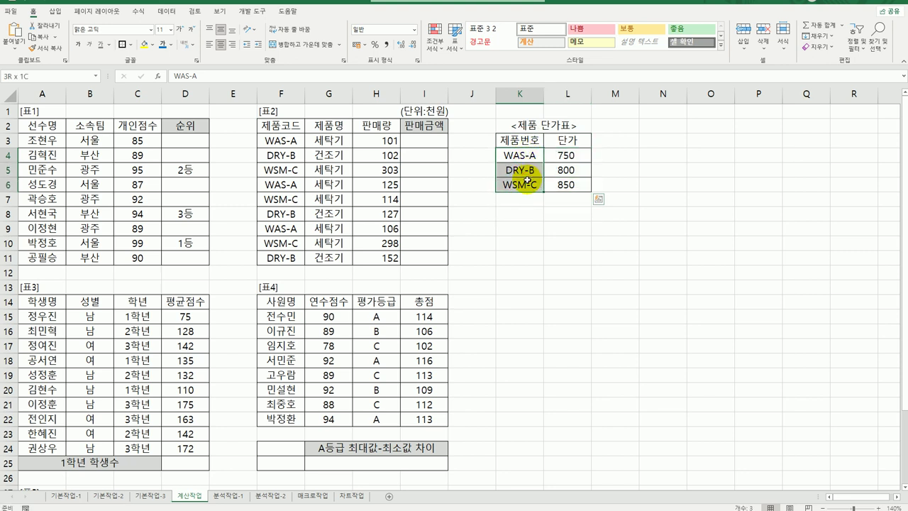
left_click_drag(560, 153, 557, 182)
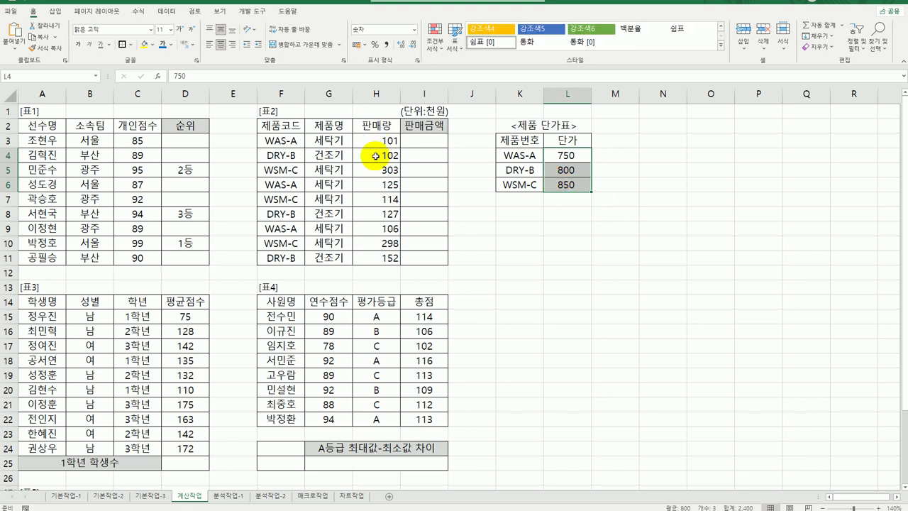
left_click(428, 143)
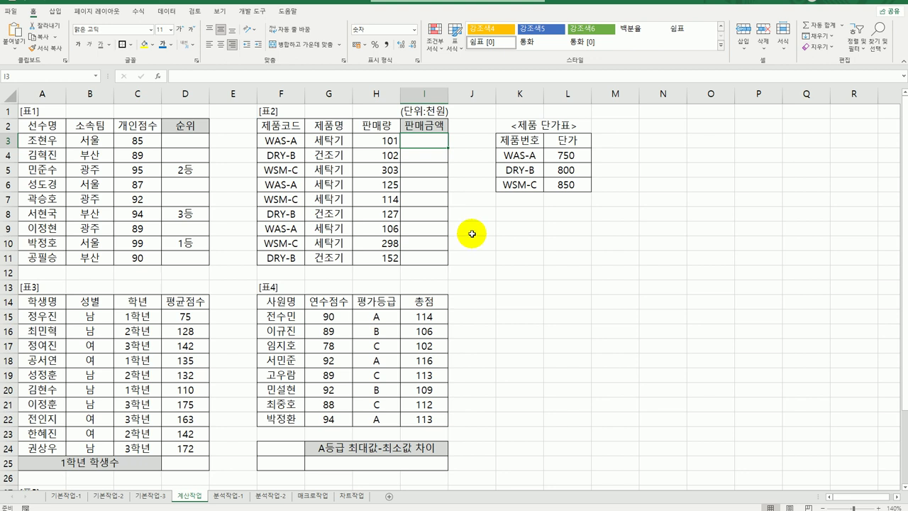
left_click_drag(518, 139, 521, 184)
left_click_drag(568, 146, 565, 186)
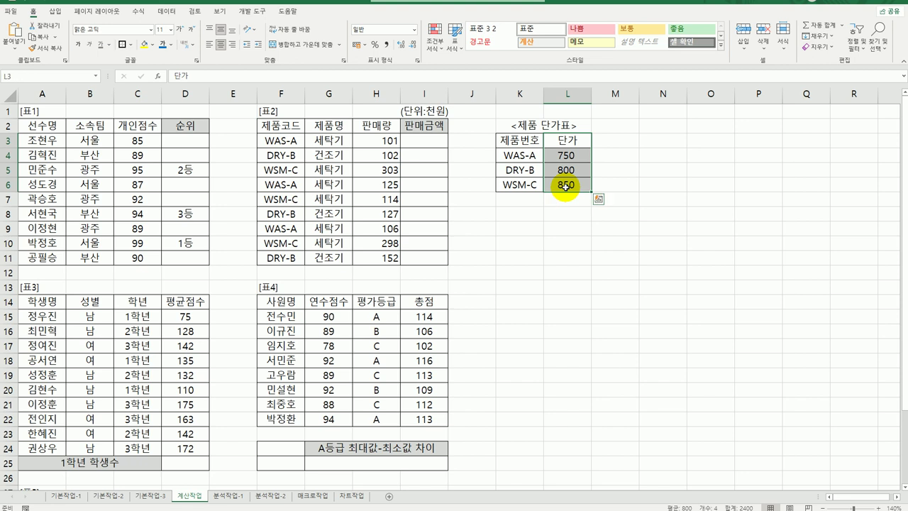
Start a VLOOKUP formula in I3 of the 판매금액 column with the product code in F3 as the lookup value
left_click(435, 147)
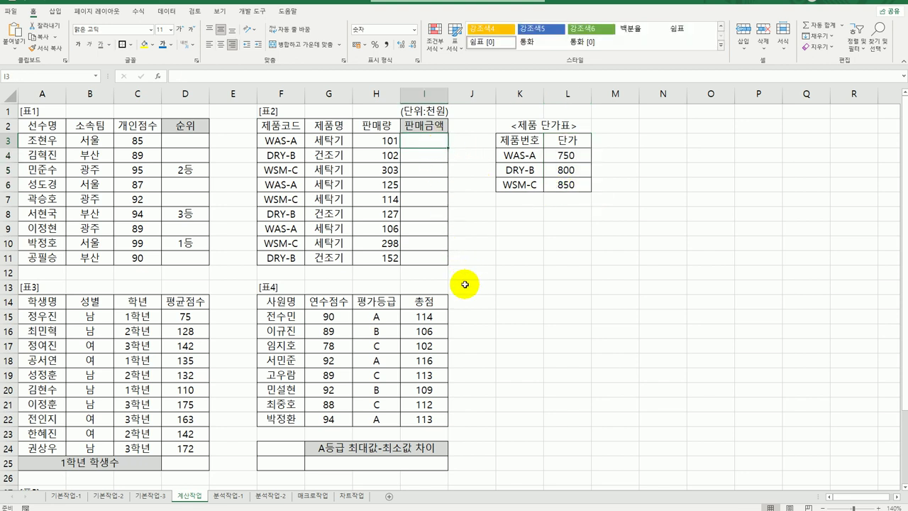
type("=")
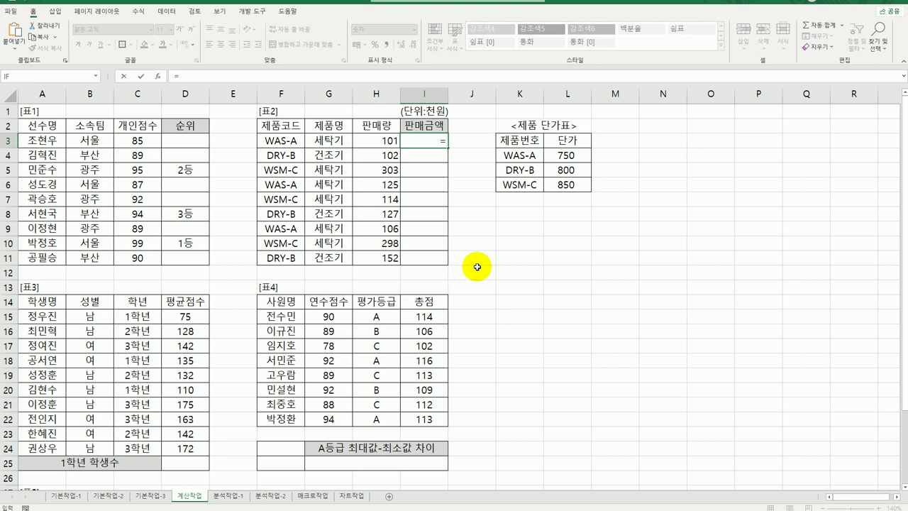
type("ㅍ")
type("vl")
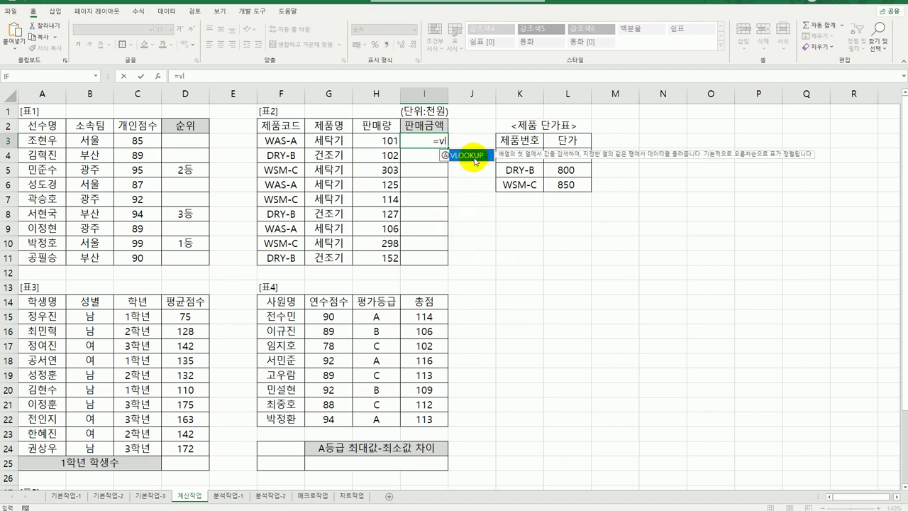
double_click(468, 156)
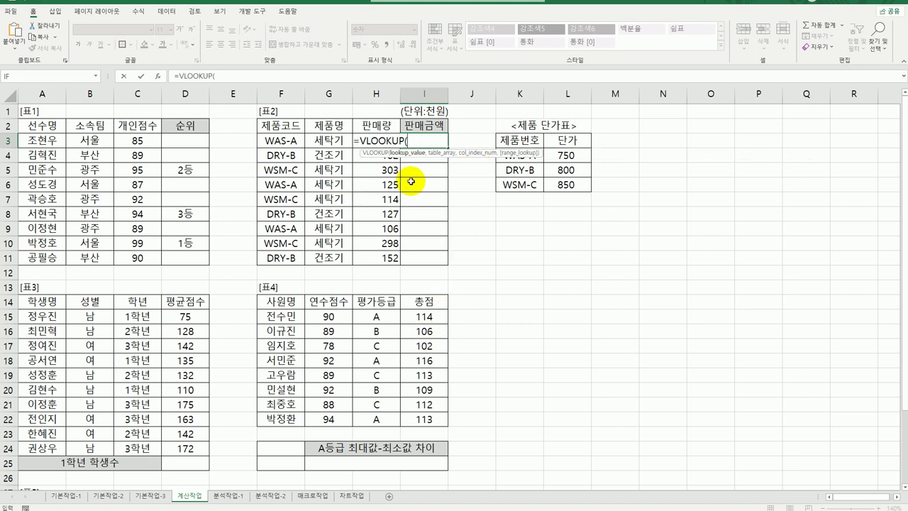
left_click(290, 143)
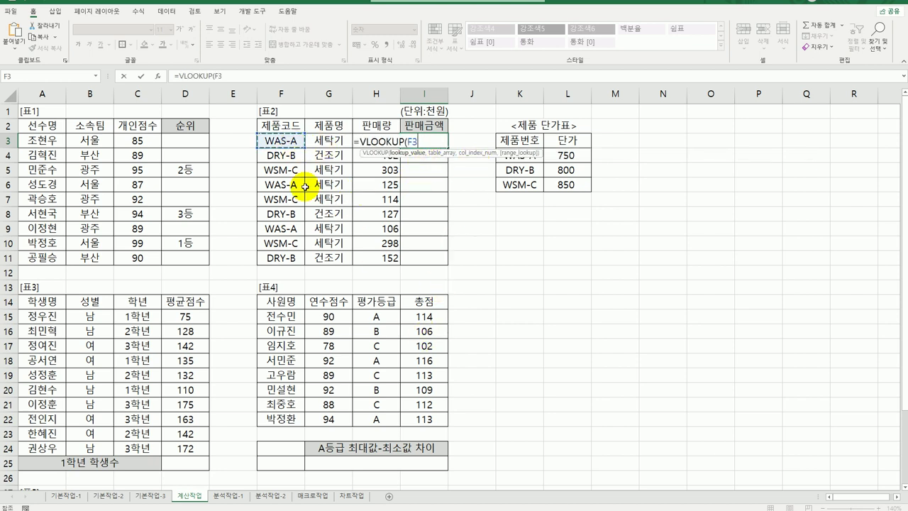
type(",")
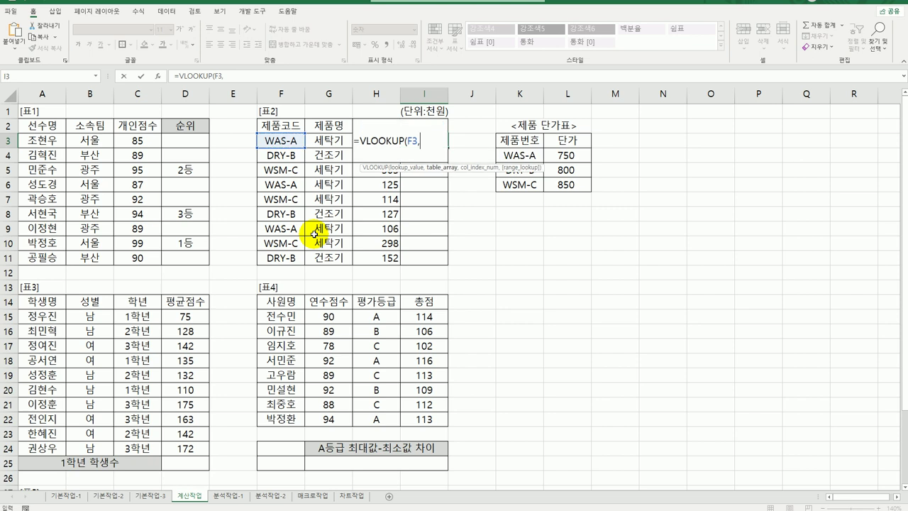
Set the VLOOKUP table array to the absolute range $K$4:$L$6 of the 제품 단가표
left_click_drag(521, 155, 571, 190)
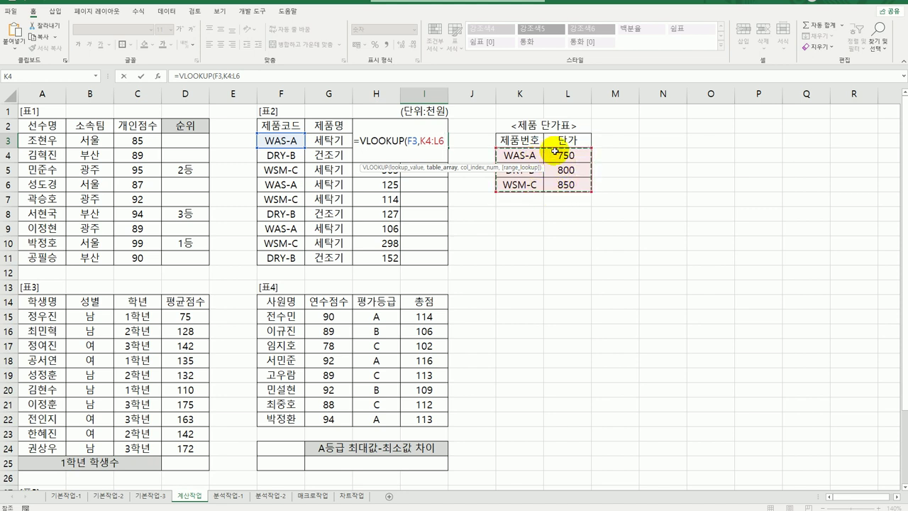
key("F4")
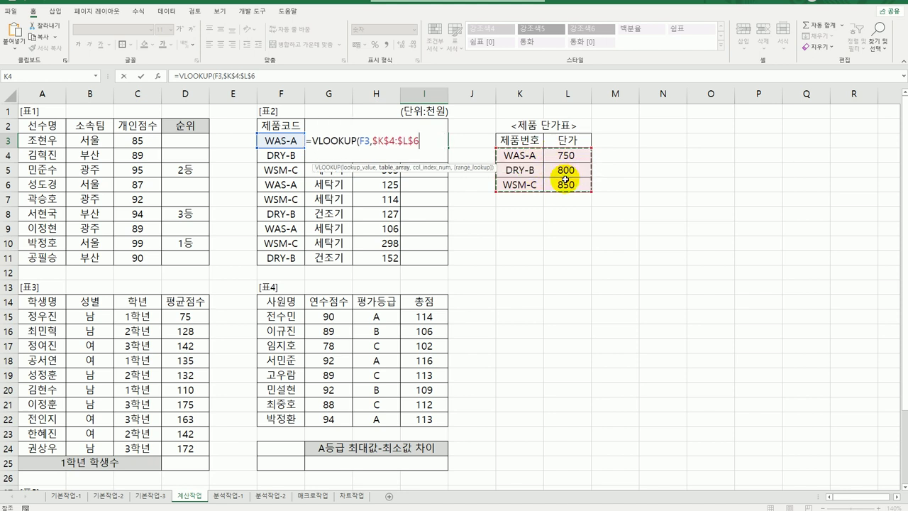
type(",")
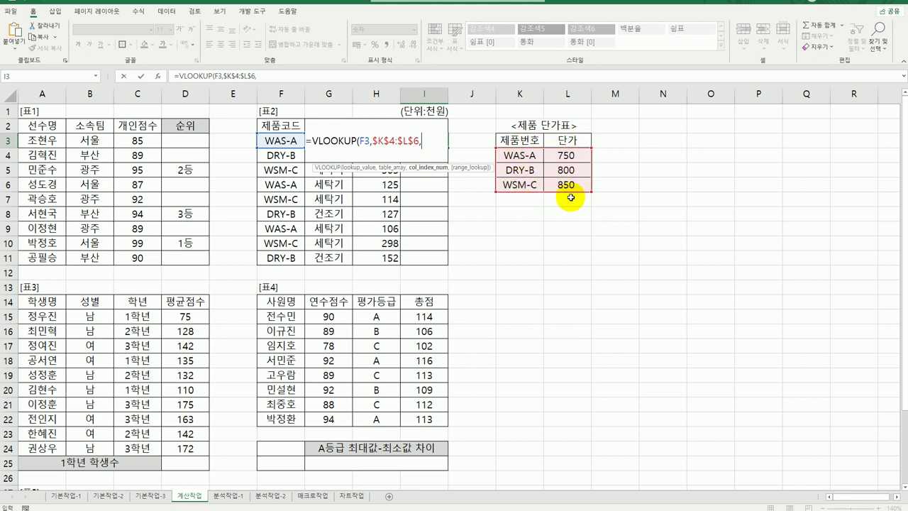
Complete the VLOOKUP in I3 with column index 2 and exact match (FALSE) as the range lookup
type("2)")
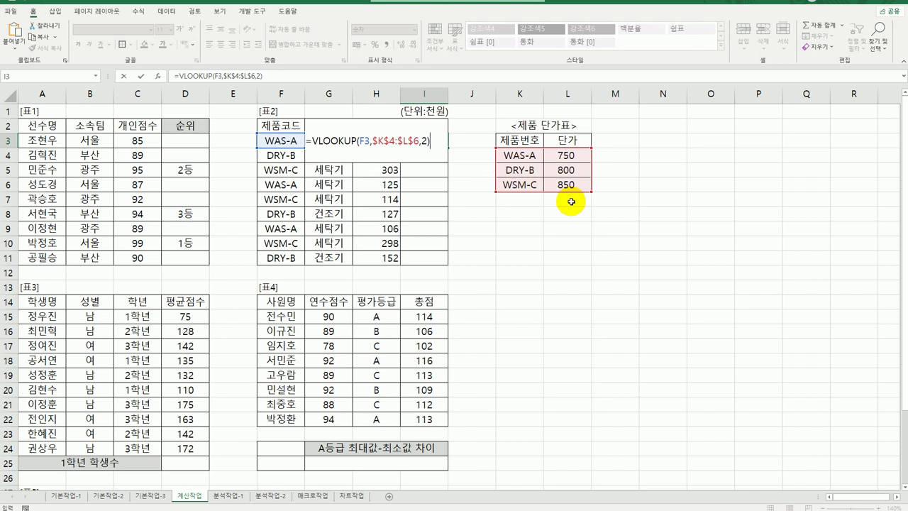
key("BackSpace")
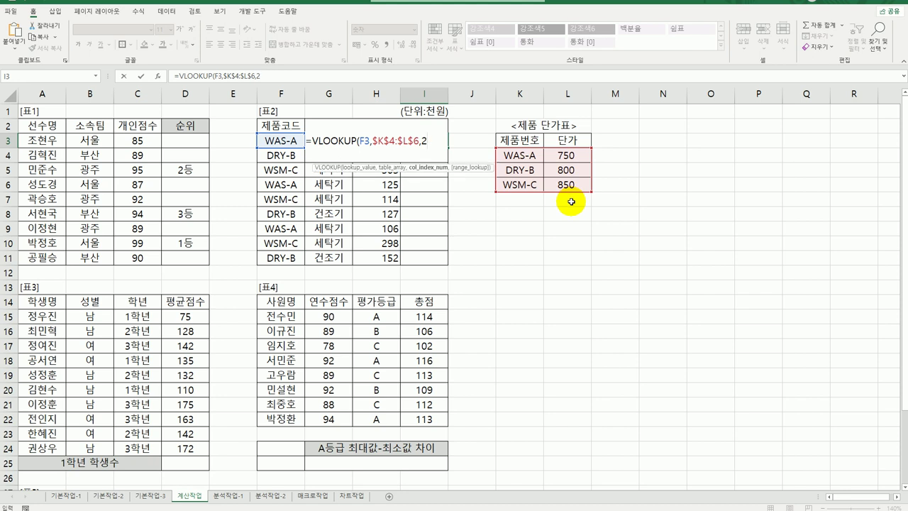
type(",")
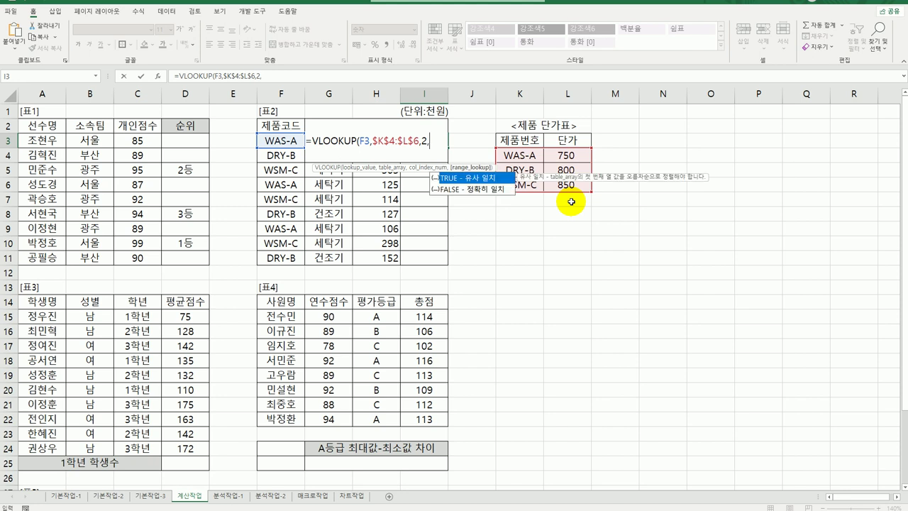
left_click(480, 191)
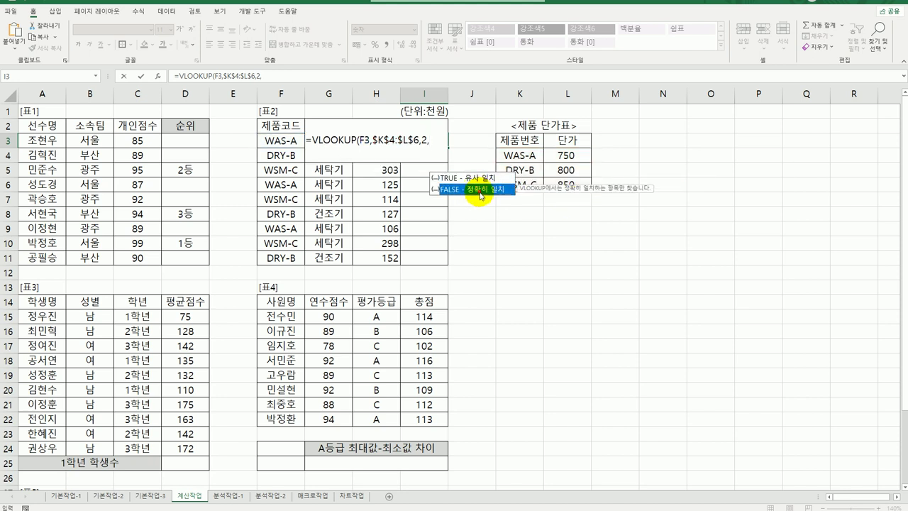
double_click(480, 191)
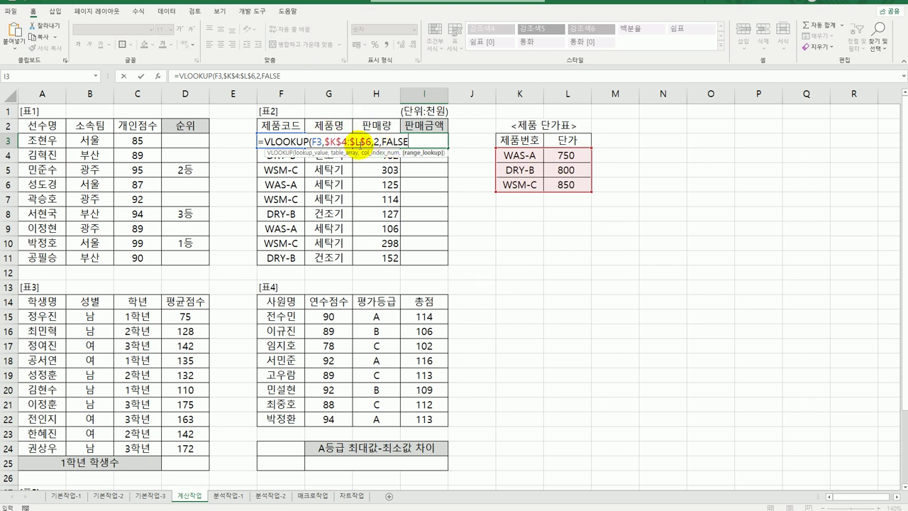
Check the VLOOKUP function arguments, confirm the formula in I3 and fill it down through I11
left_click(180, 78)
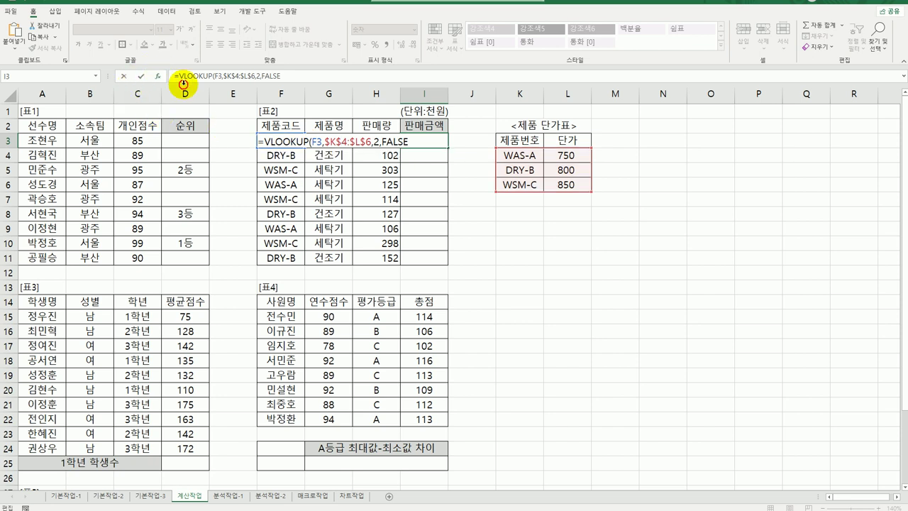
key("ctrl+a")
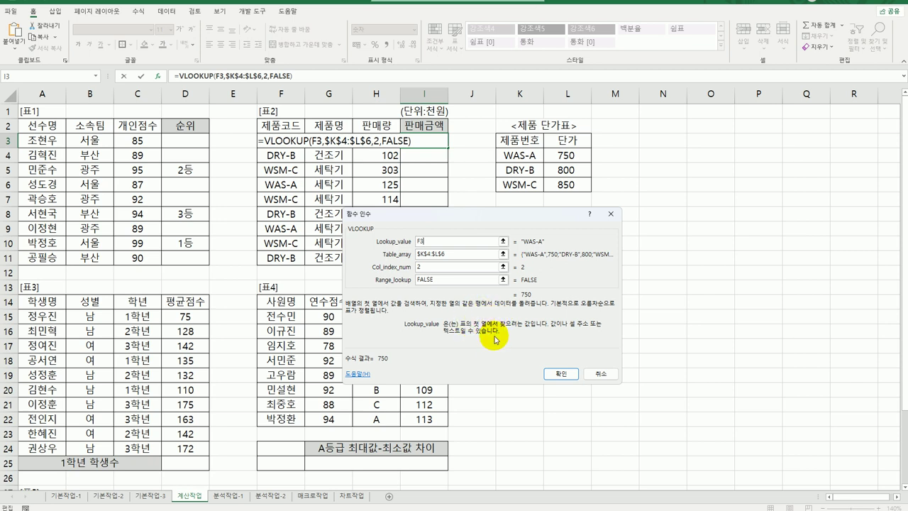
left_click(454, 253)
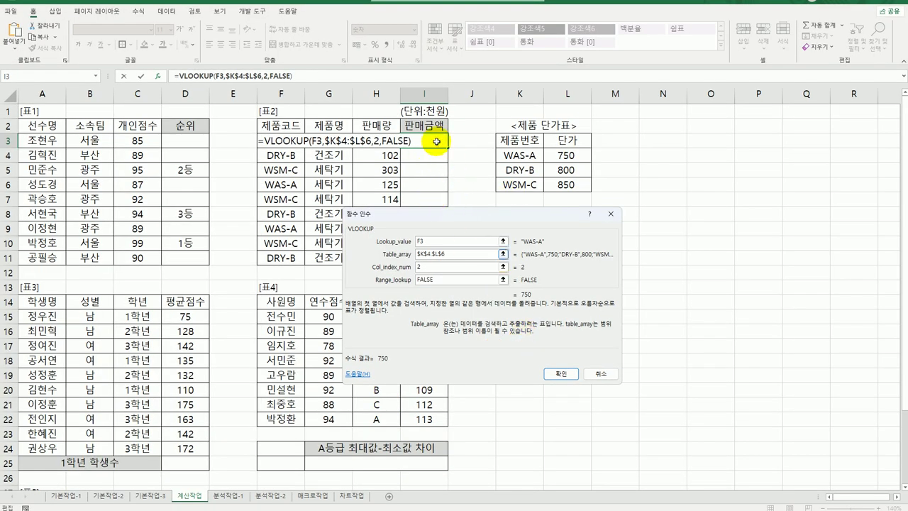
left_click(557, 374)
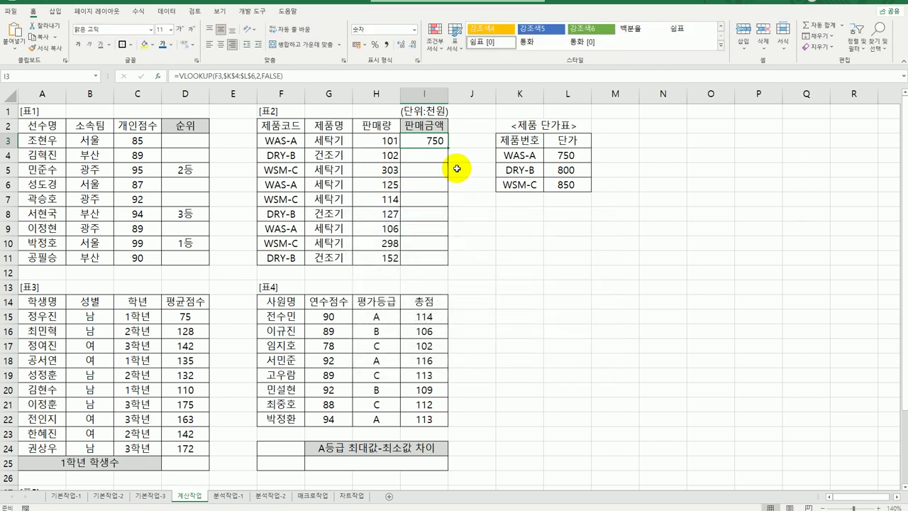
left_click_drag(449, 149, 436, 266)
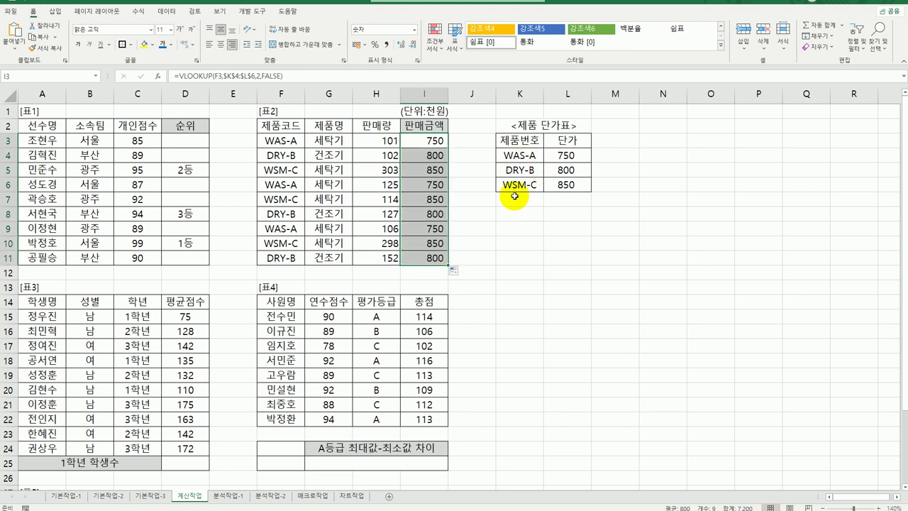
Multiply the VLOOKUP in I3 by the sales quantity in H3 and fill the formula down through I11
left_click(428, 141)
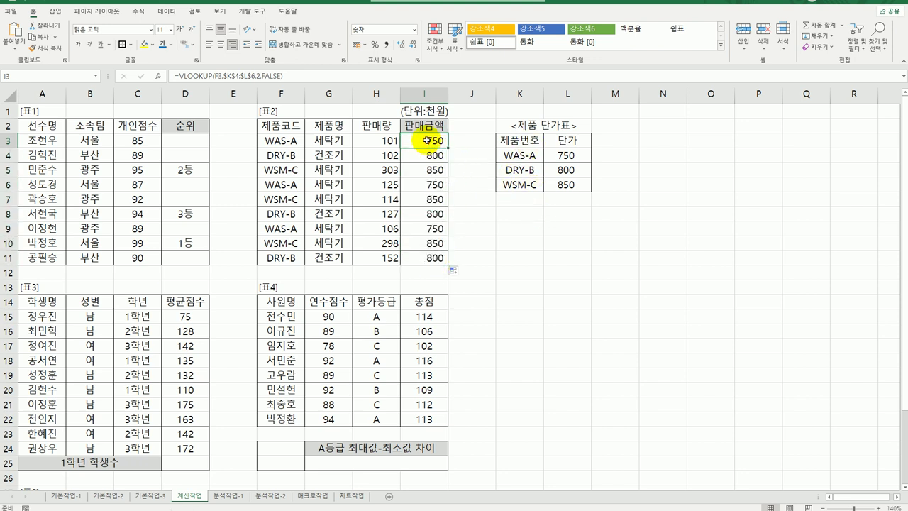
double_click(427, 141)
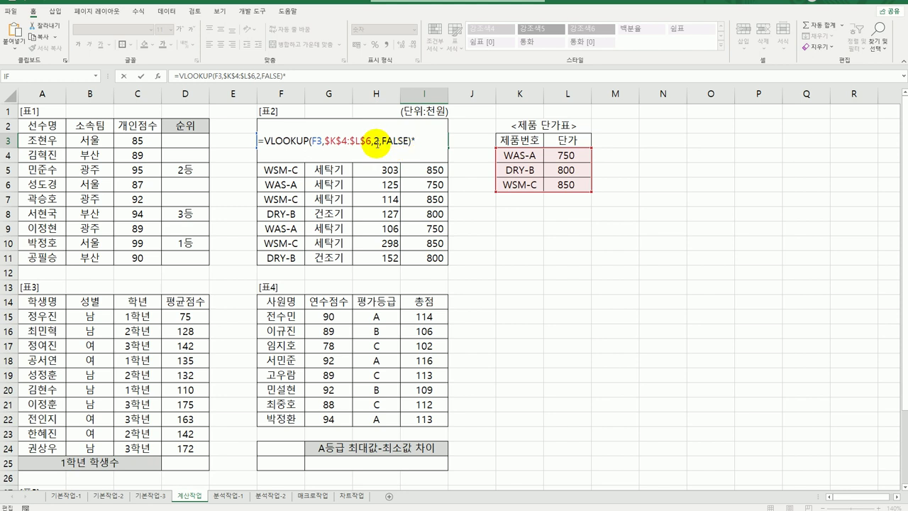
type("h3")
key("Return")
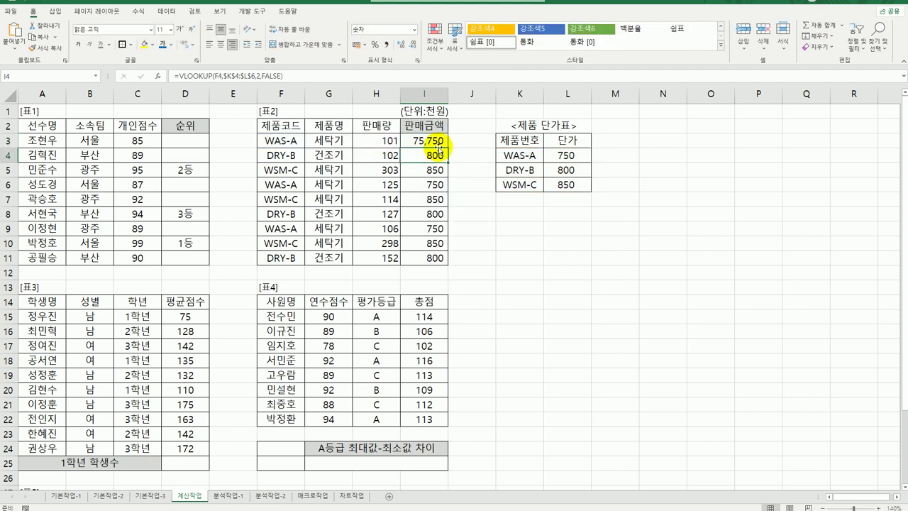
left_click(426, 140)
left_click_drag(448, 148, 446, 264)
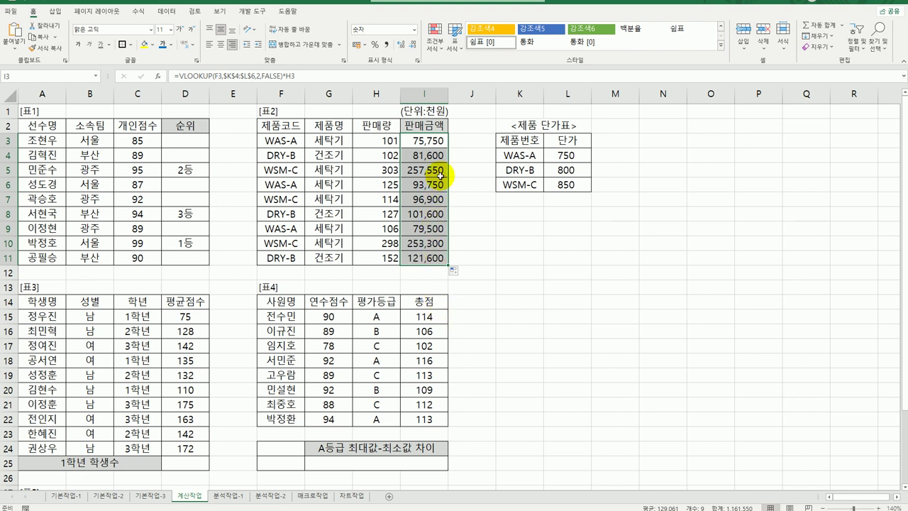
Wrap the VLOOKUP-times-H3 formula in I3 inside a ROUNDUP function
left_click(434, 142)
double_click(434, 142)
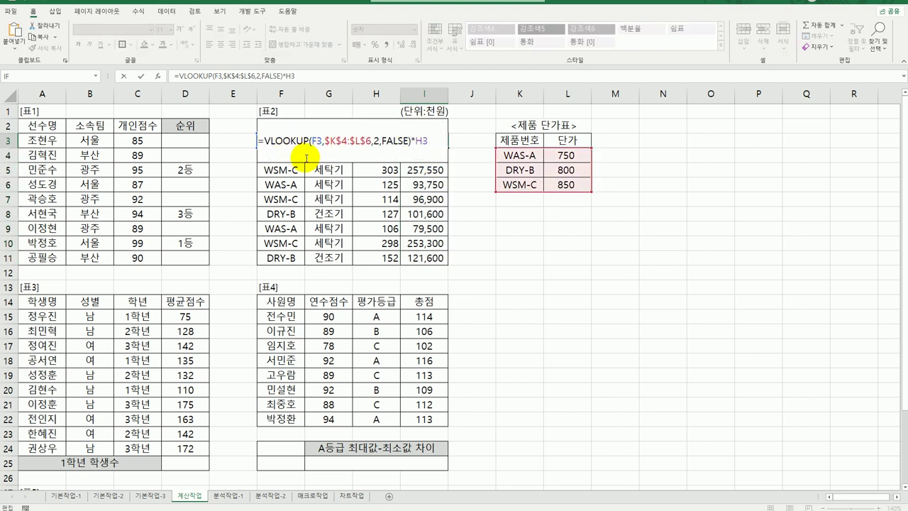
type("rou")
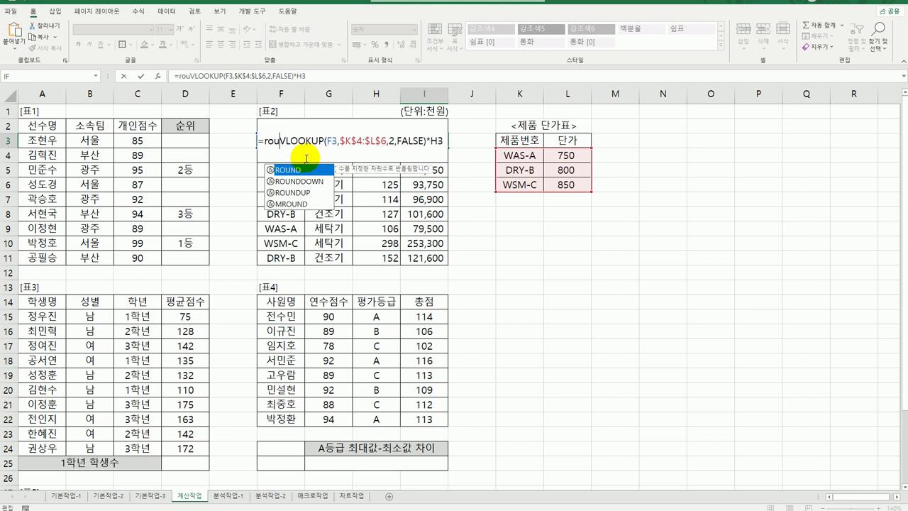
double_click(290, 192)
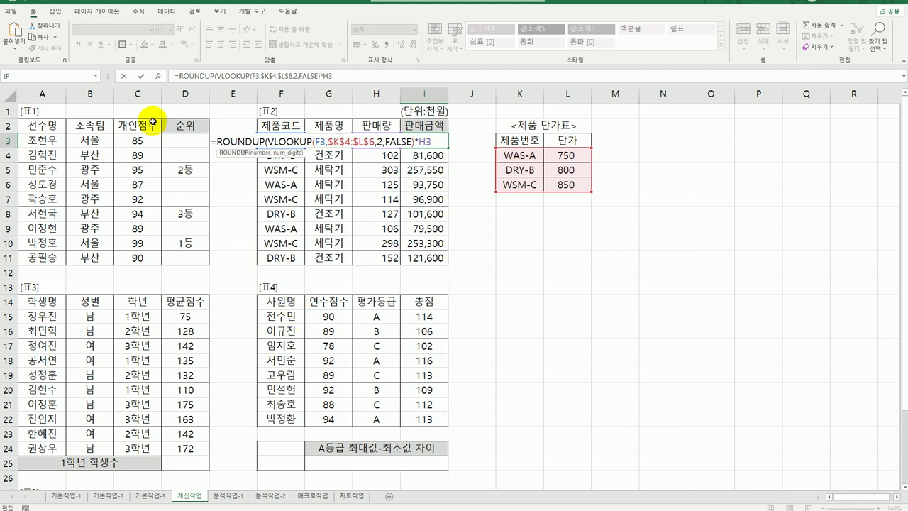
Set the ROUNDUP Num_digits argument to -3, confirm the formula and fill it down through I11
left_click(160, 76)
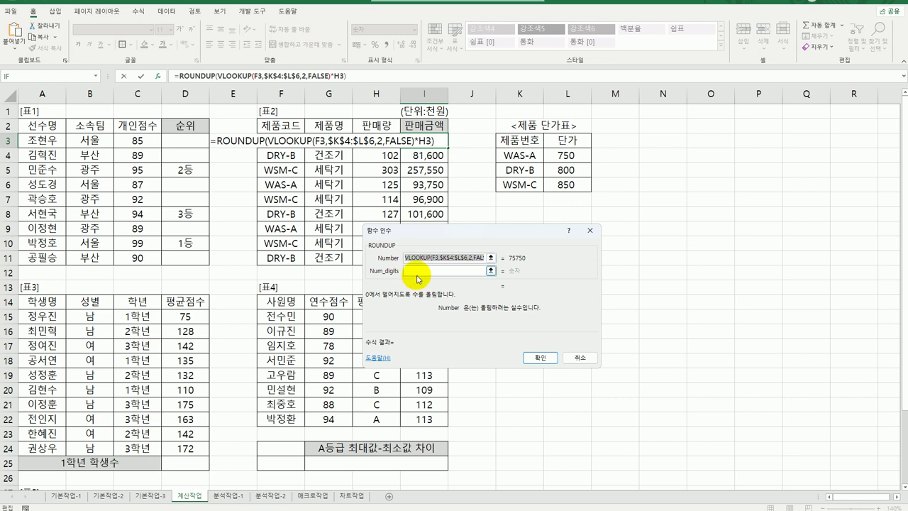
left_click(415, 272)
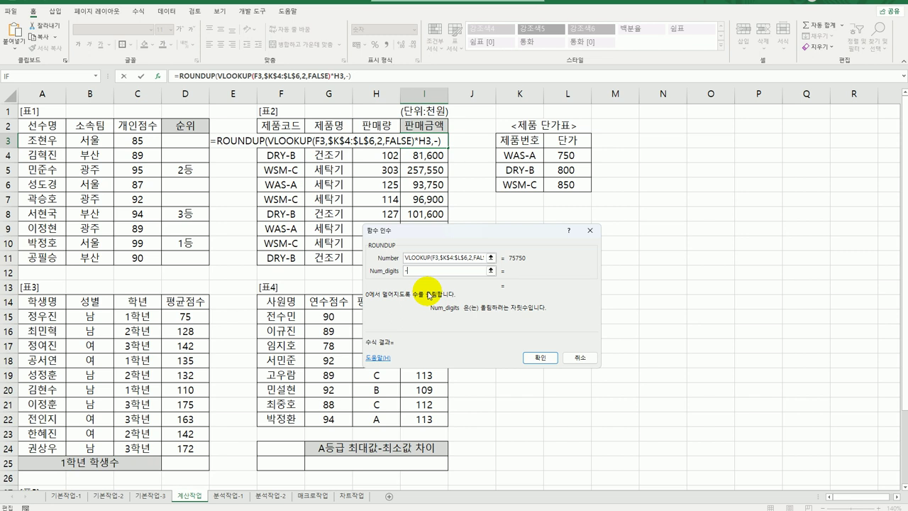
type("-1")
key("BackSpace")
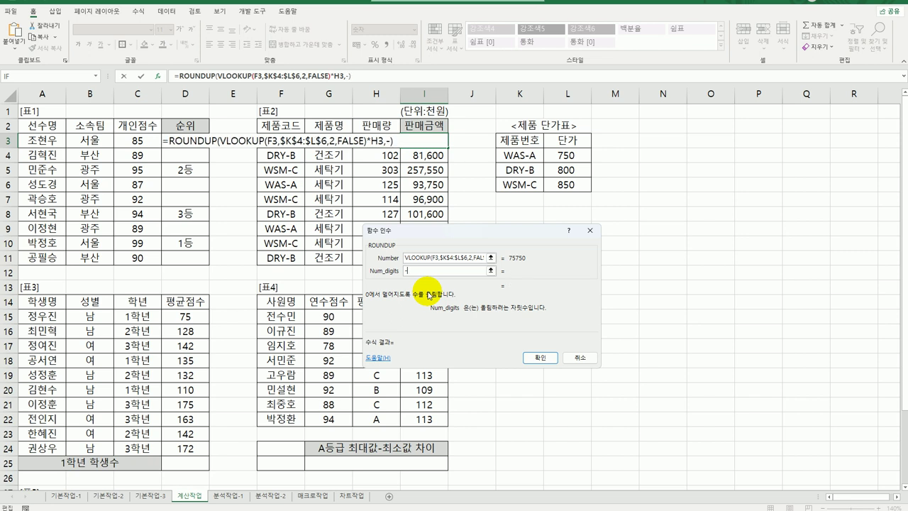
type("2")
key("BackSpace")
type("3")
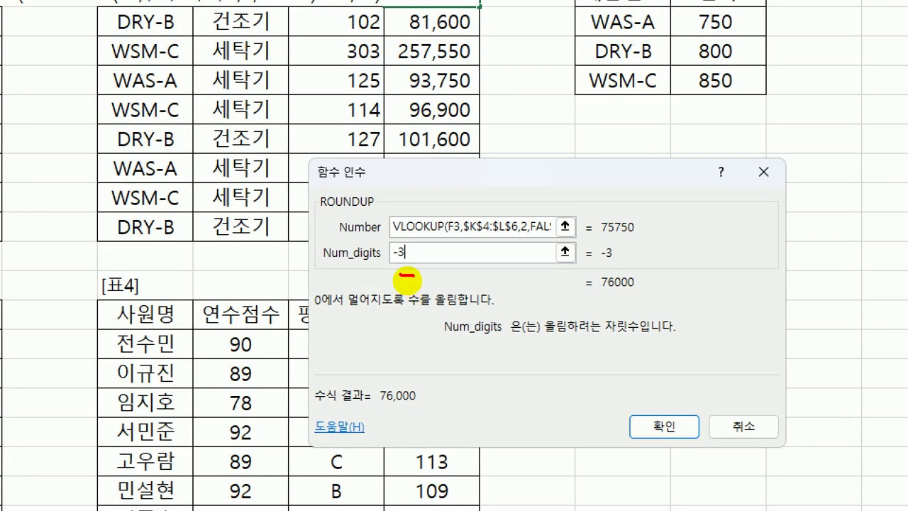
mouse_move(410, 278)
left_mouse_down()
mouse_move(407, 247)
mouse_move(413, 285)
left_mouse_up()
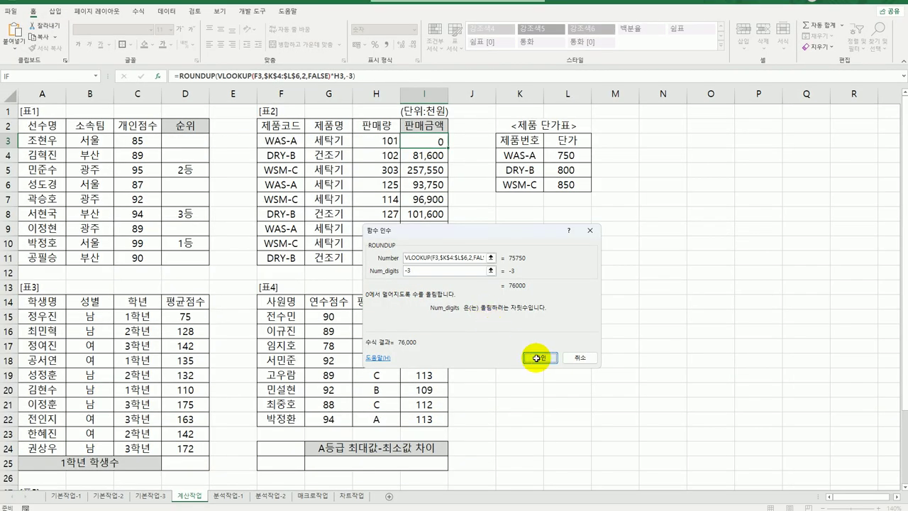
left_click(664, 426)
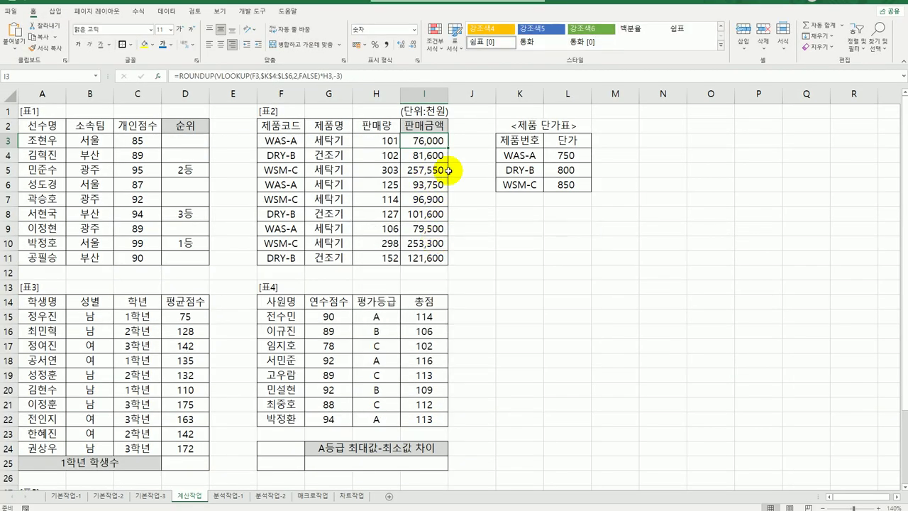
left_click_drag(448, 149, 434, 262)
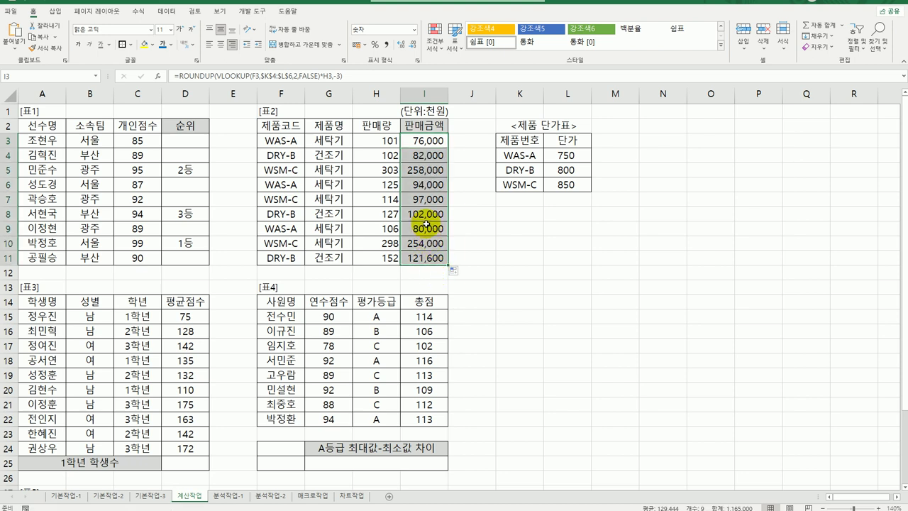
left_click(425, 260)
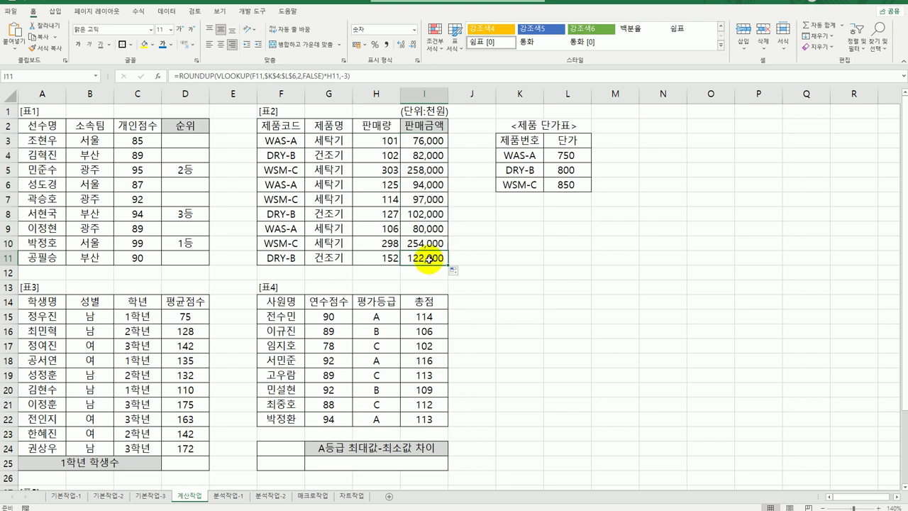
Start a COUNTIF formula in D25 for the 1학년 student count and open its function arguments
left_click(190, 466)
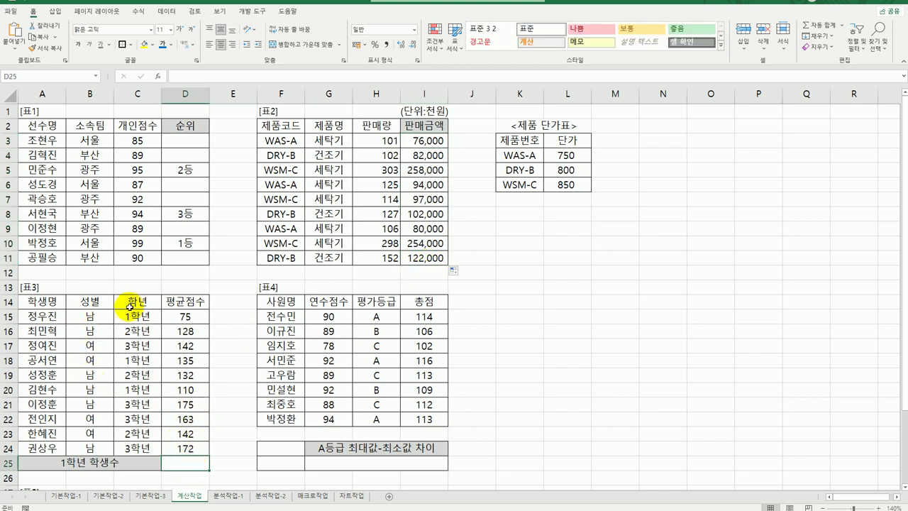
left_click_drag(135, 307, 133, 321)
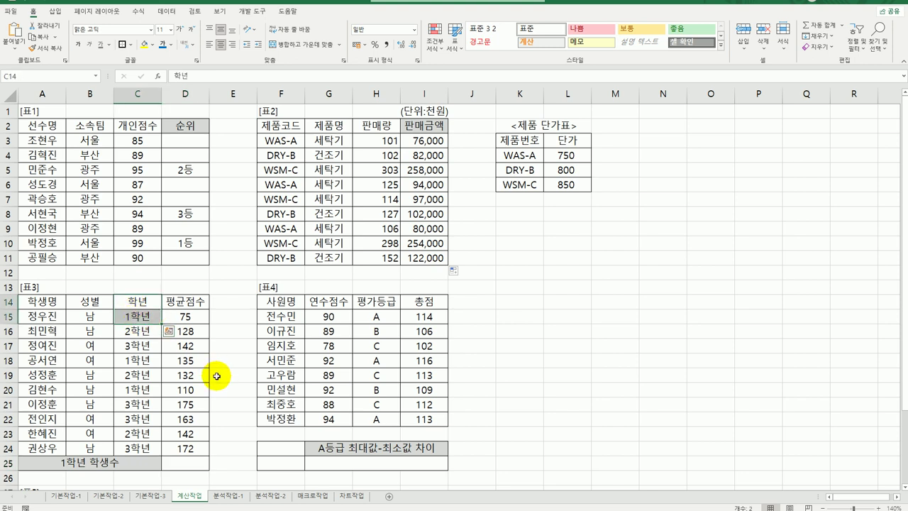
left_click(186, 463)
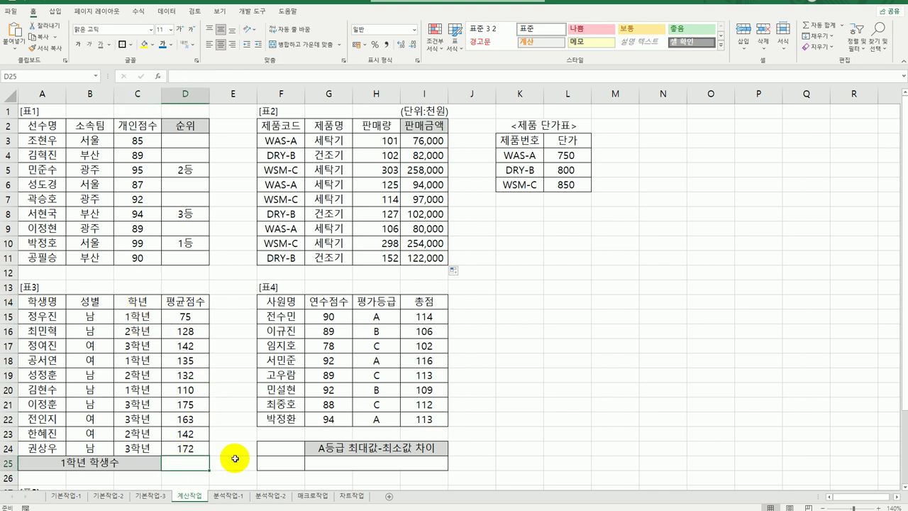
scroll(235, 454, "down", 3)
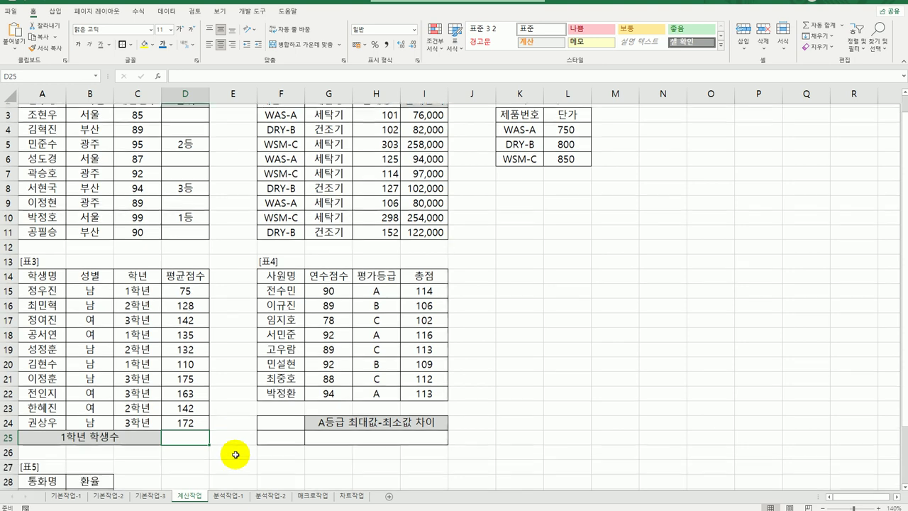
scroll(235, 455, "down", 1)
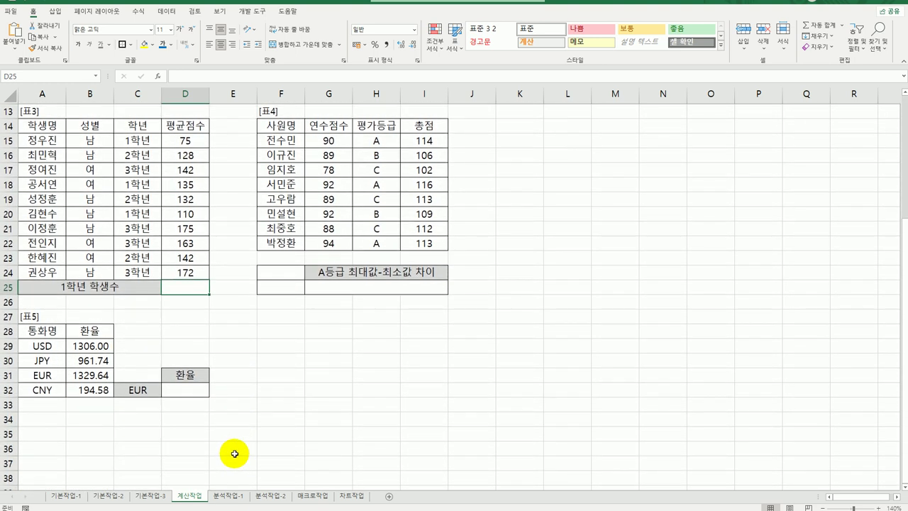
scroll(235, 453, "up", 1)
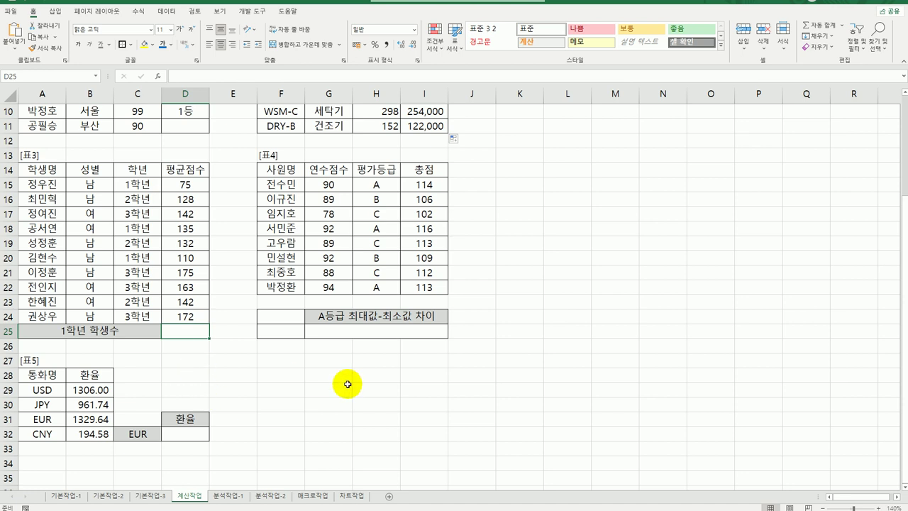
type("=co")
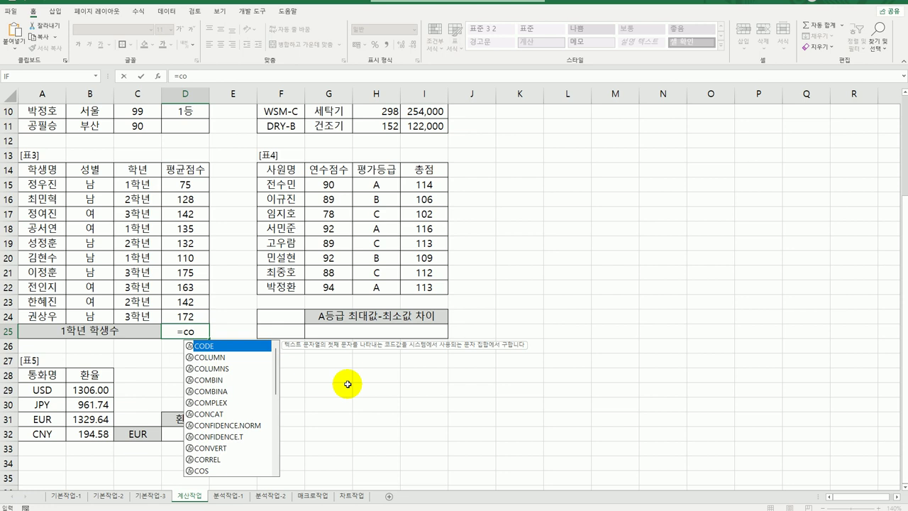
type("u")
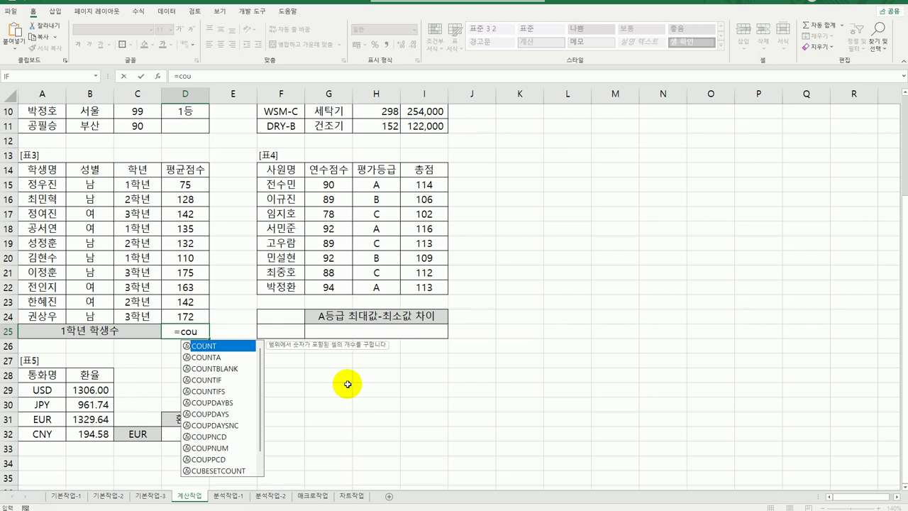
left_click(227, 384)
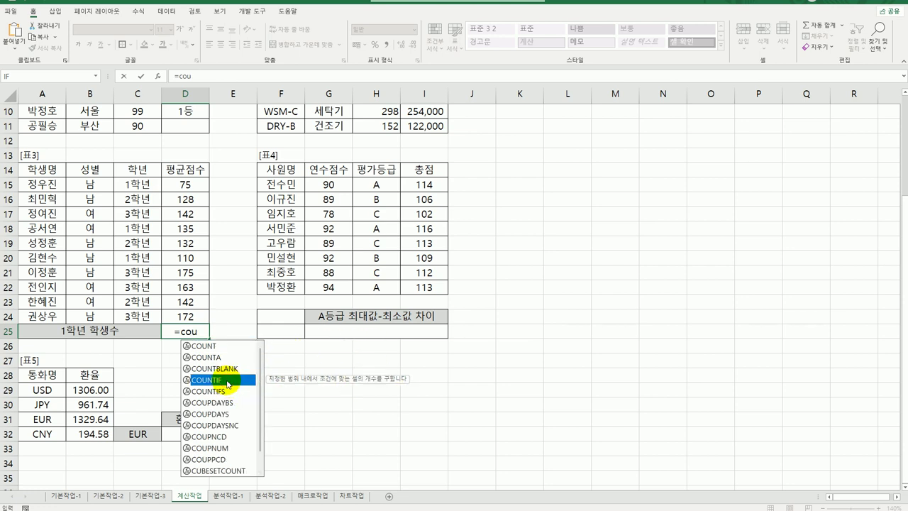
double_click(228, 384)
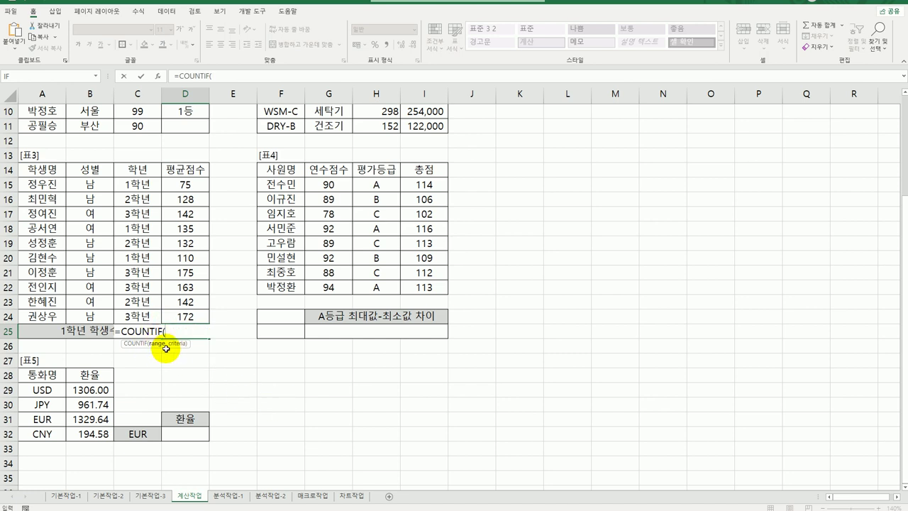
left_click(157, 76)
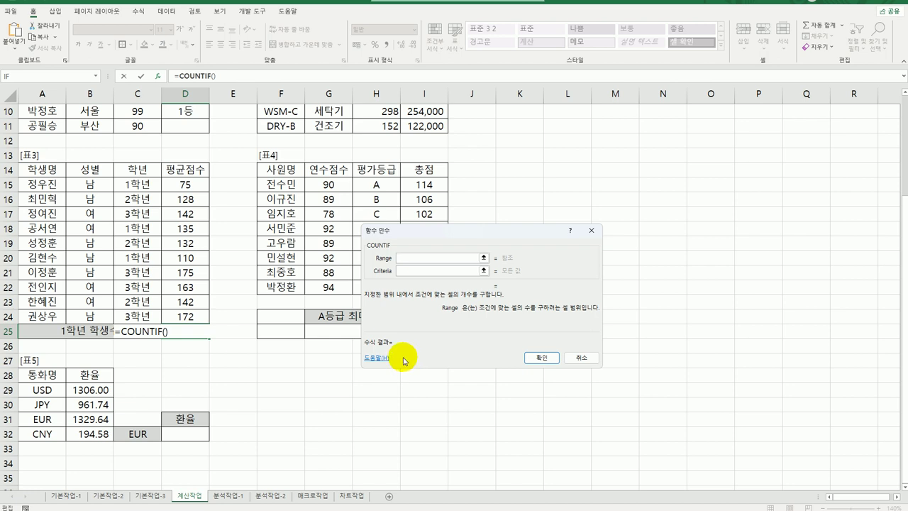
Set the COUNTIF range to C15:C24 and the criteria to 1학년, and confirm the formula in D25
left_click_drag(135, 184, 144, 316)
left_click(420, 272)
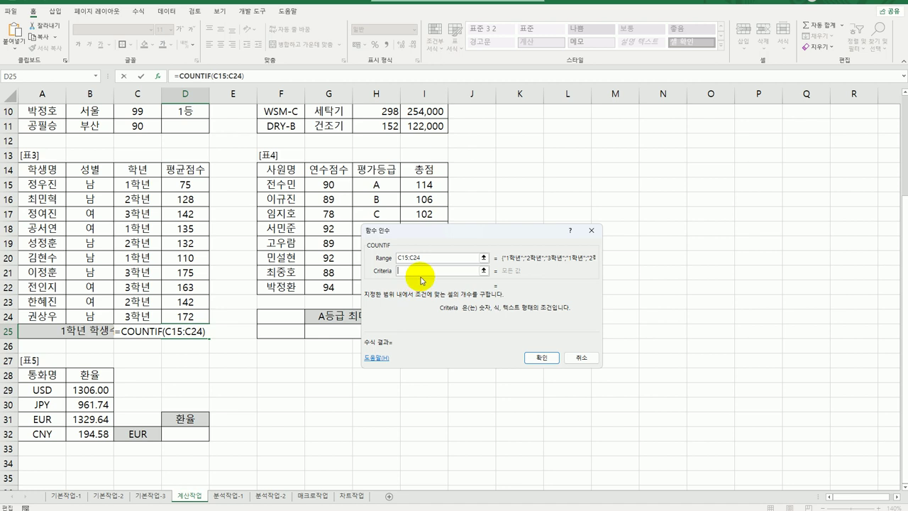
type("1gk")
key("BackSpace")
key("BackSpace")
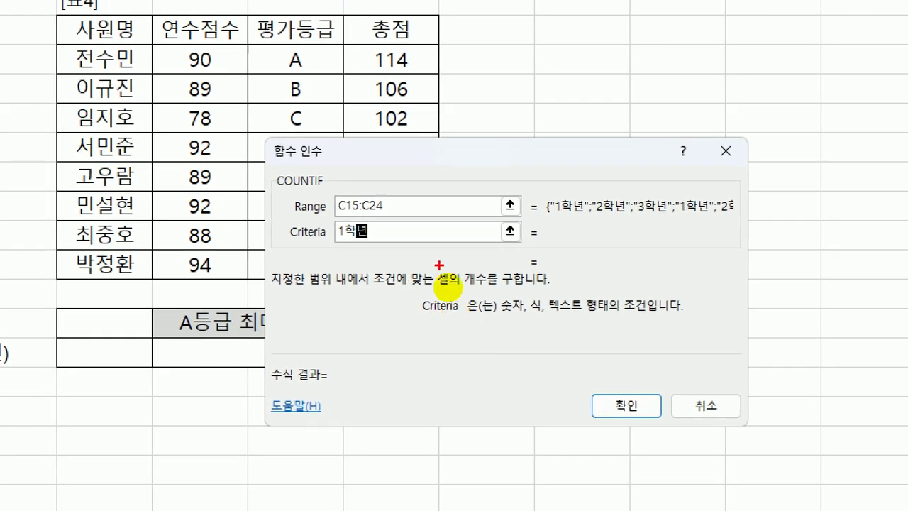
mouse_move(394, 203)
left_mouse_down()
mouse_move(353, 221)
mouse_move(349, 169)
mouse_move(377, 209)
mouse_move(330, 251)
mouse_move(341, 270)
left_mouse_up()
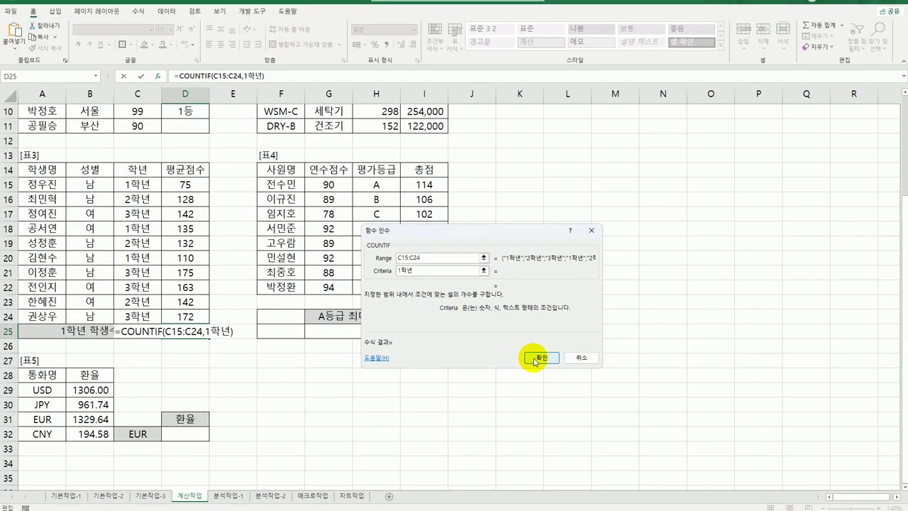
left_click(534, 359)
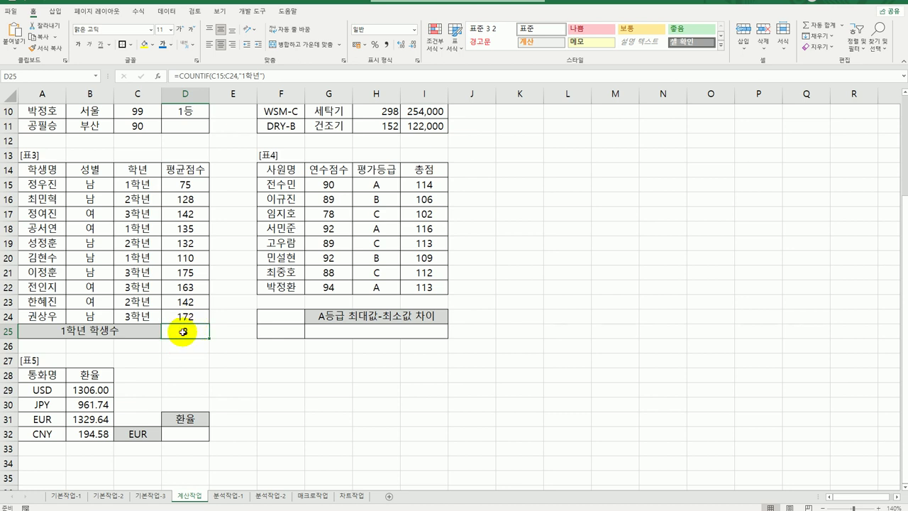
Append &"명" to the COUNTIF formula in D25 and check the completed formula
double_click(183, 331)
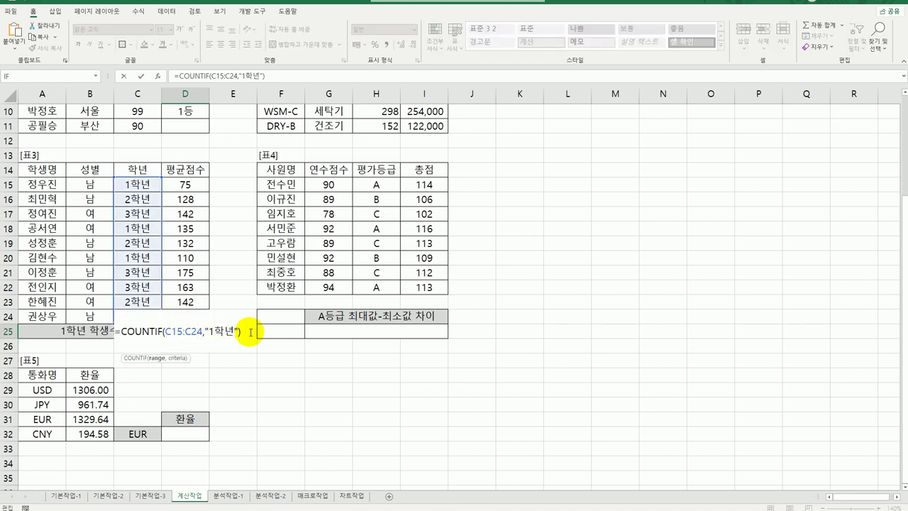
left_click(242, 331)
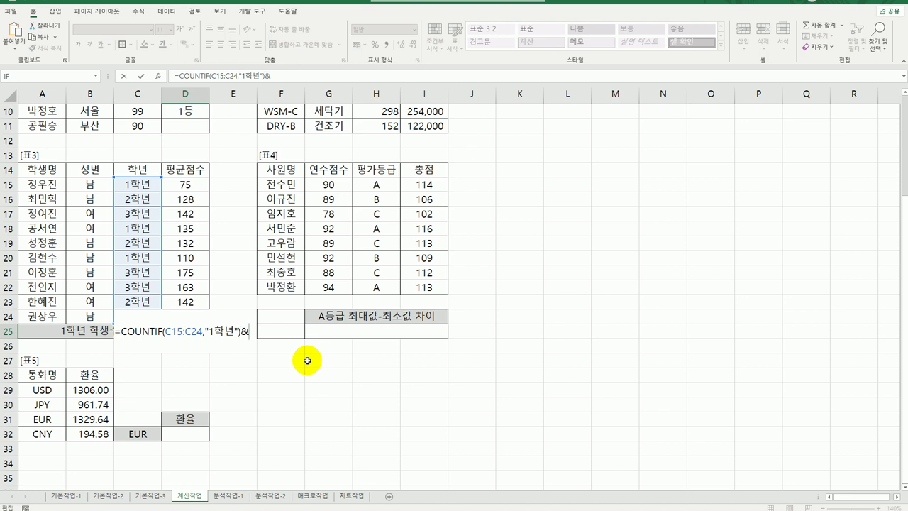
type("&\"")
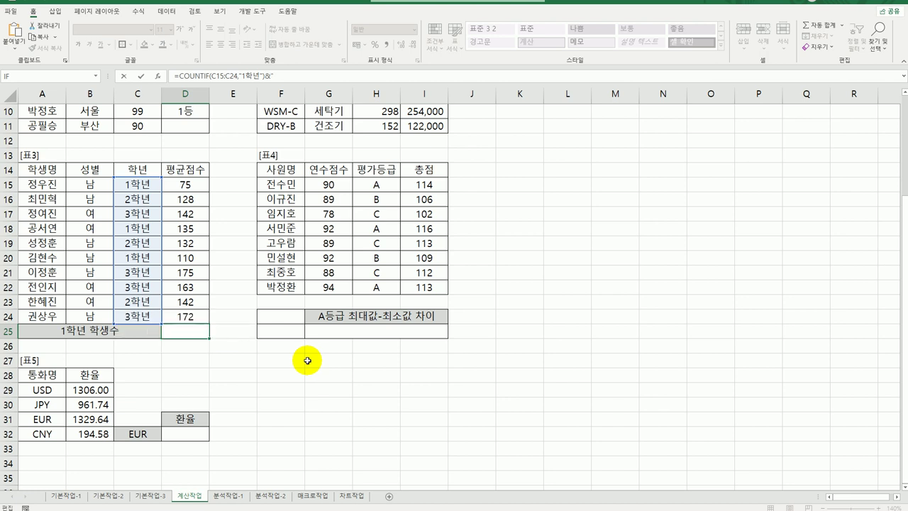
type("a며")
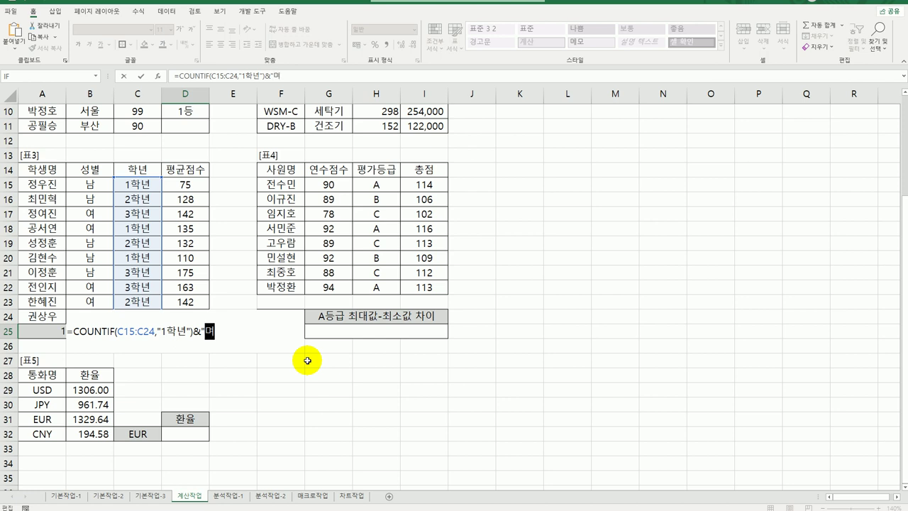
type("\"")
key("Return")
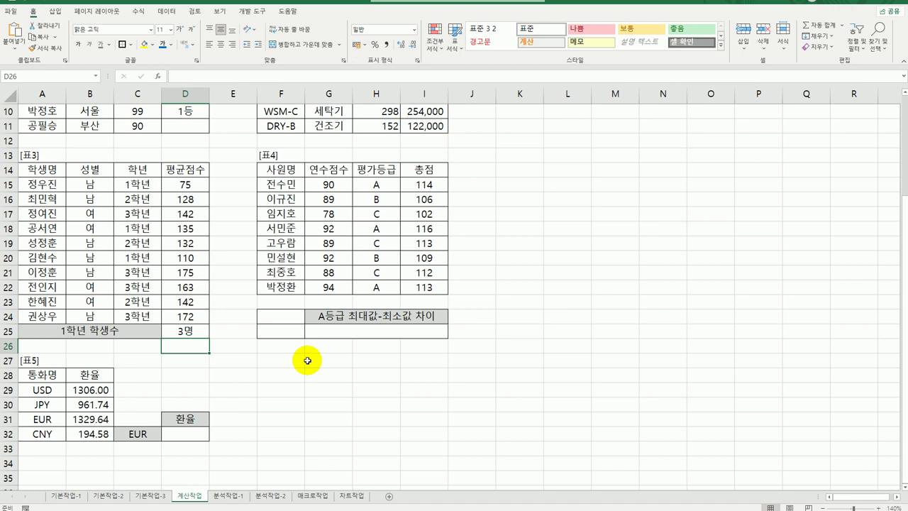
left_click(201, 334)
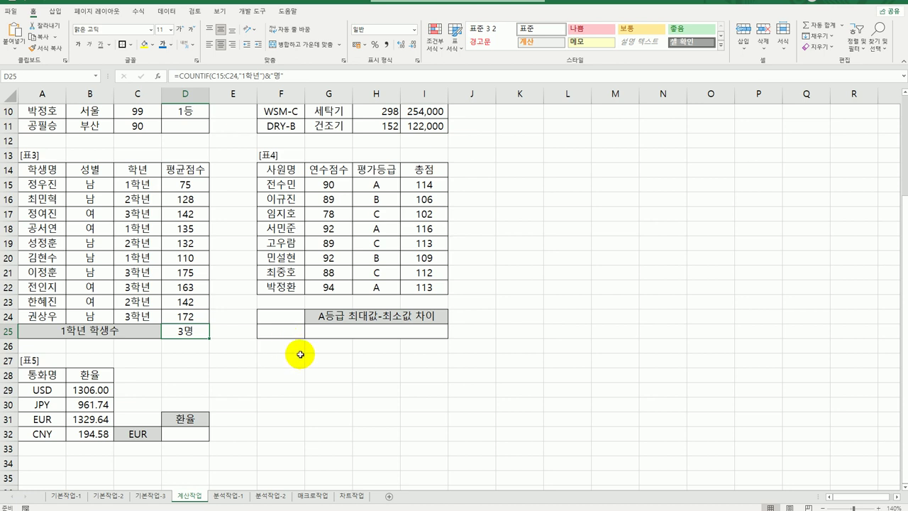
Enter the 표4 criteria for the A-grade calculation: 평가등급 in F24 and A in F25
left_click_drag(376, 170, 378, 179)
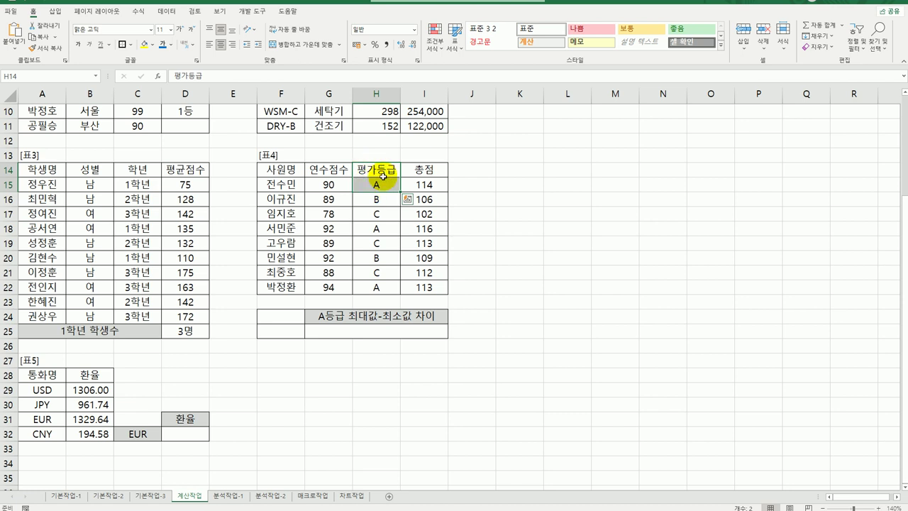
left_click(282, 316)
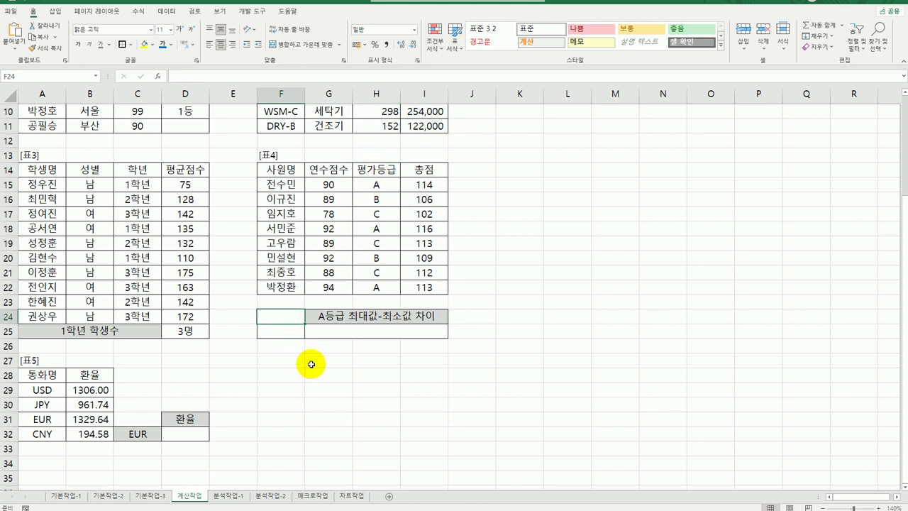
left_click(283, 332)
left_click(282, 316)
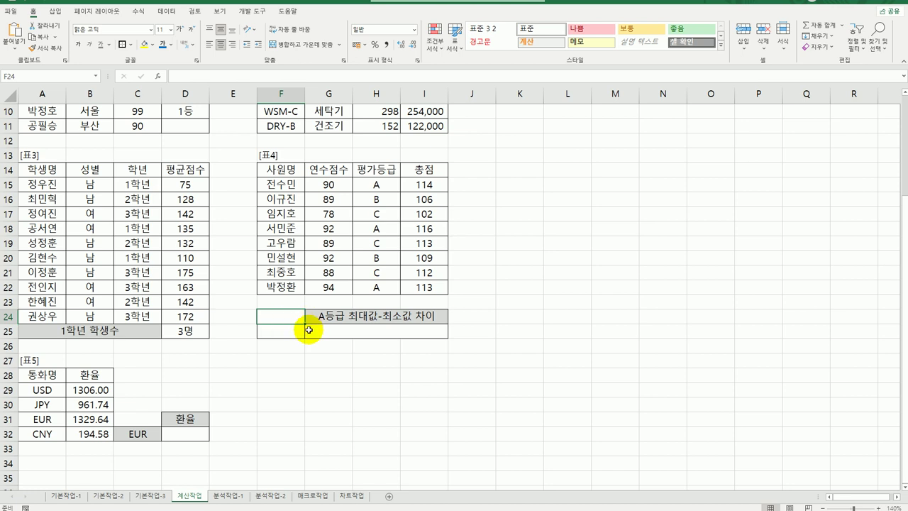
type("ㅍ가등급")
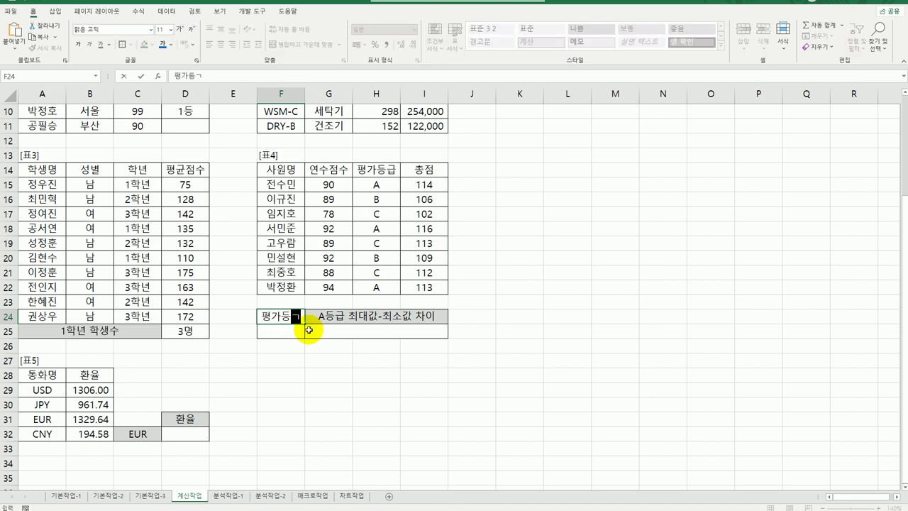
key("Return")
type("a")
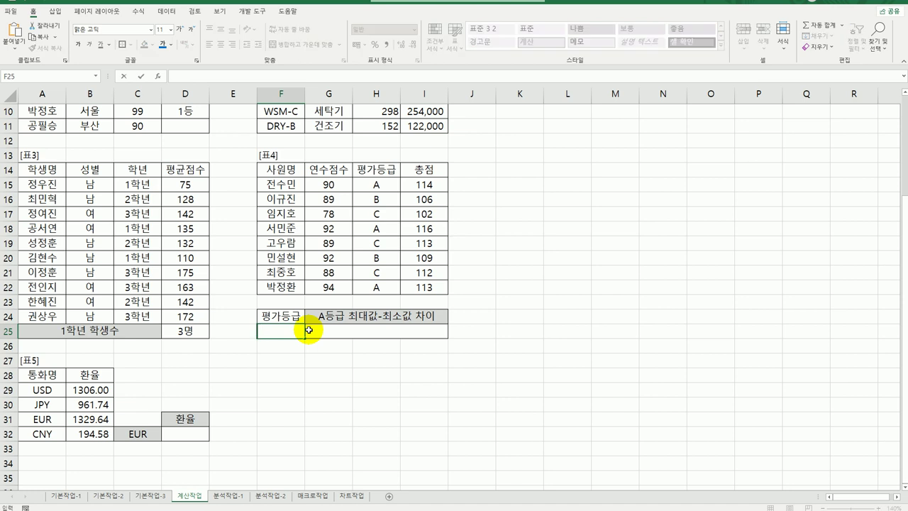
key("Return")
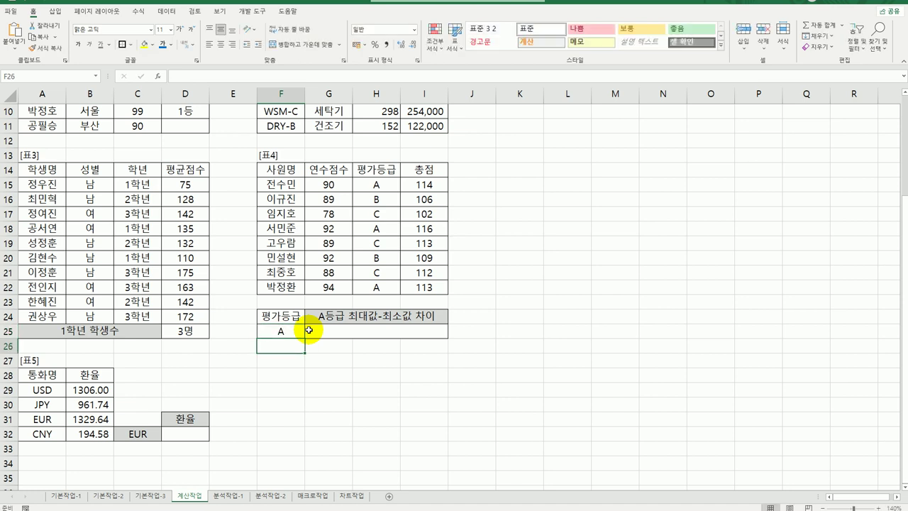
left_click_drag(376, 170, 376, 186)
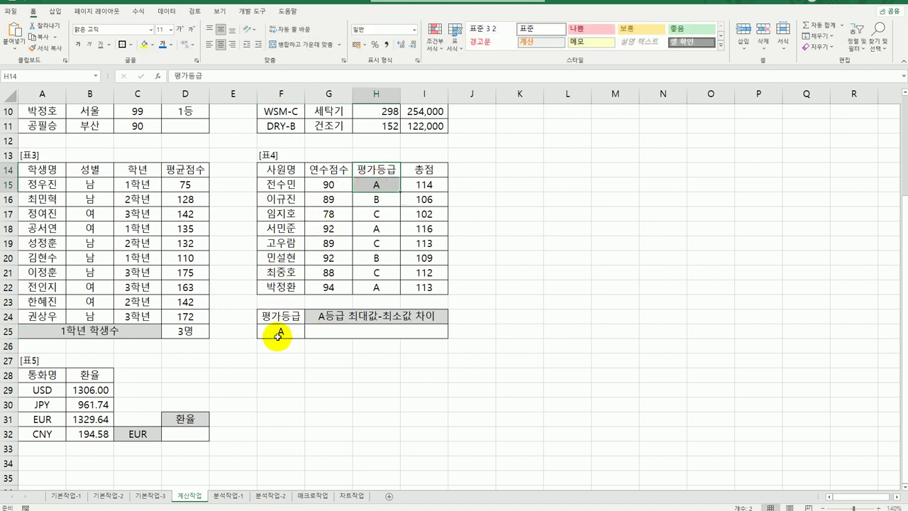
left_click_drag(278, 319, 281, 332)
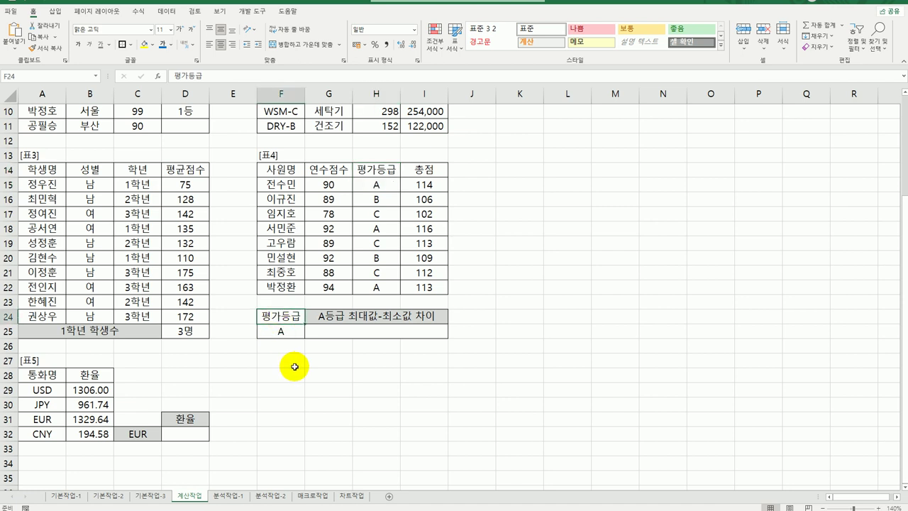
Start a DMAX formula in G25 for the A등급 maximum and open its function arguments
left_click(330, 333)
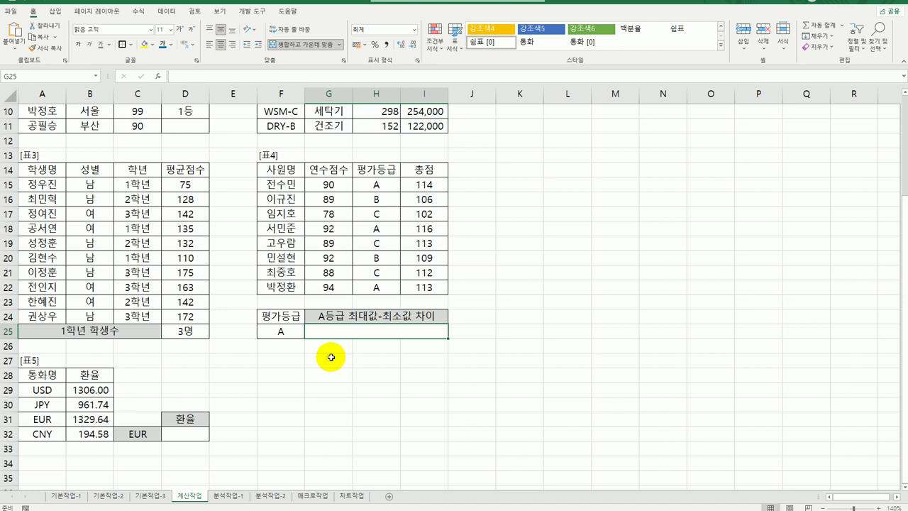
type("=")
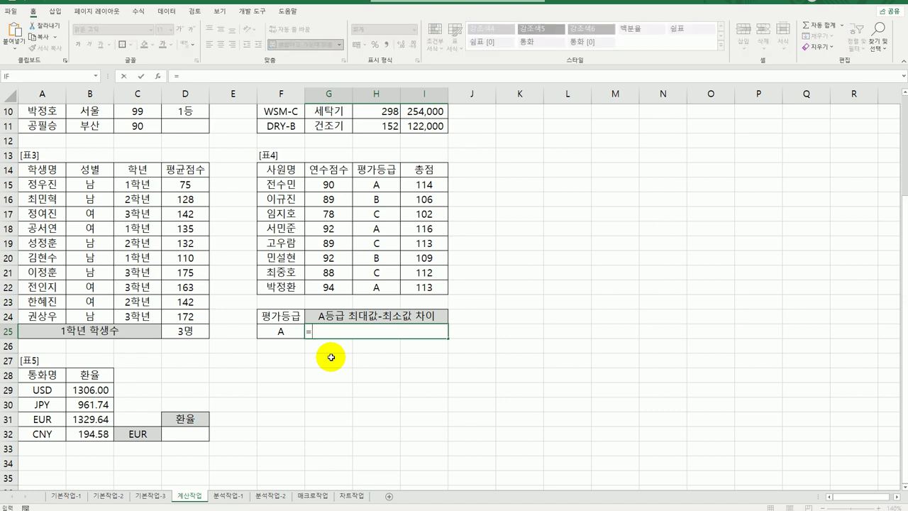
type("dm")
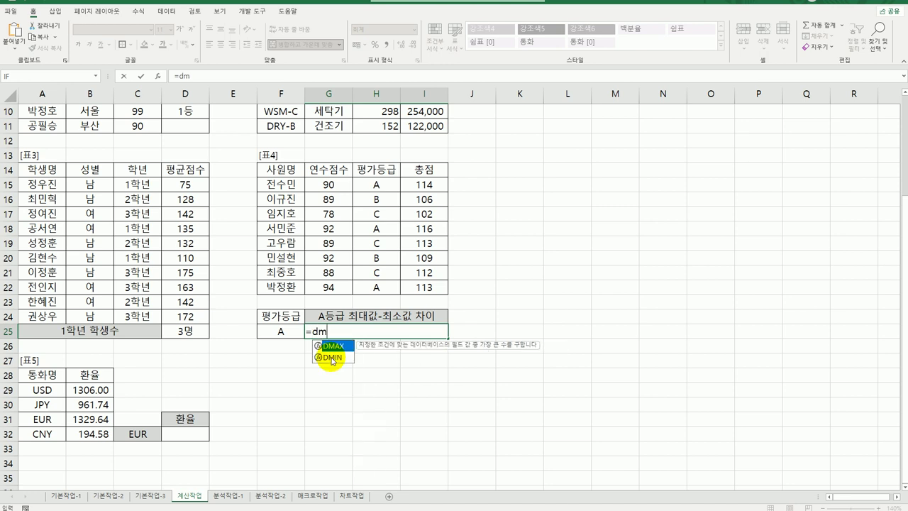
double_click(331, 346)
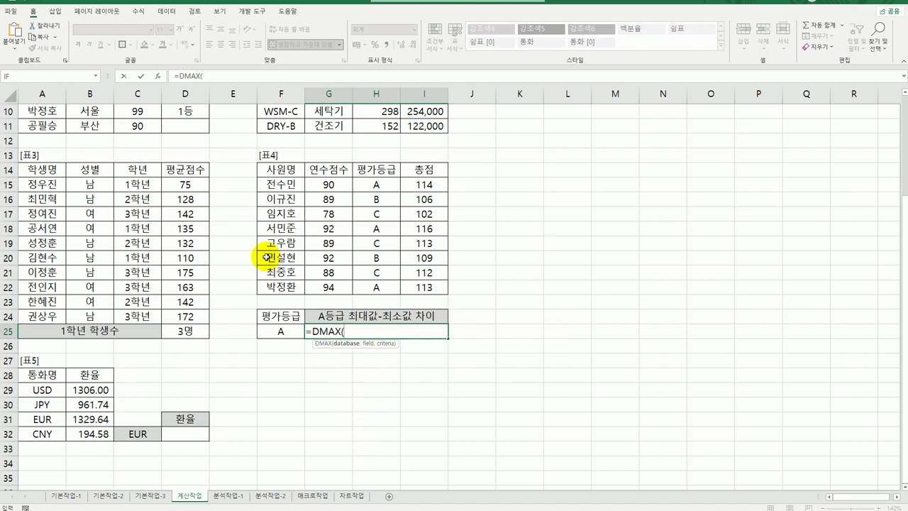
left_click(155, 71)
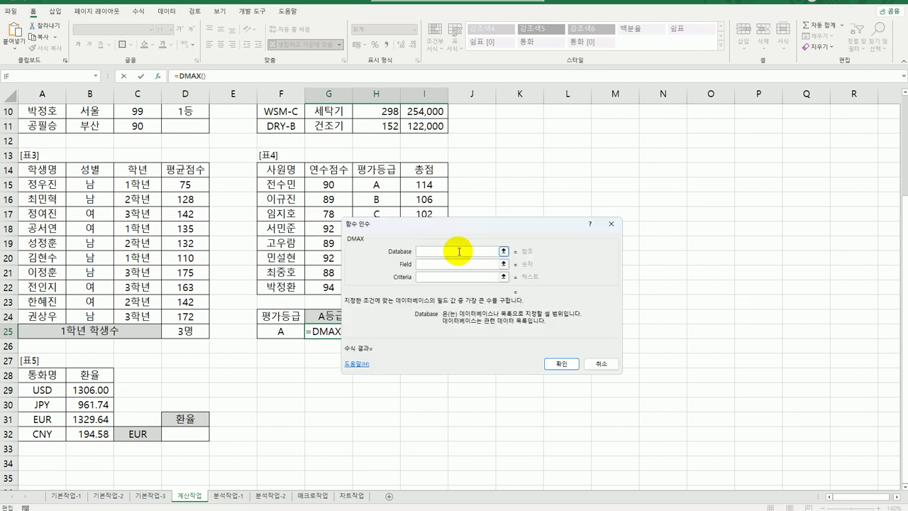
left_click_drag(482, 221, 624, 180)
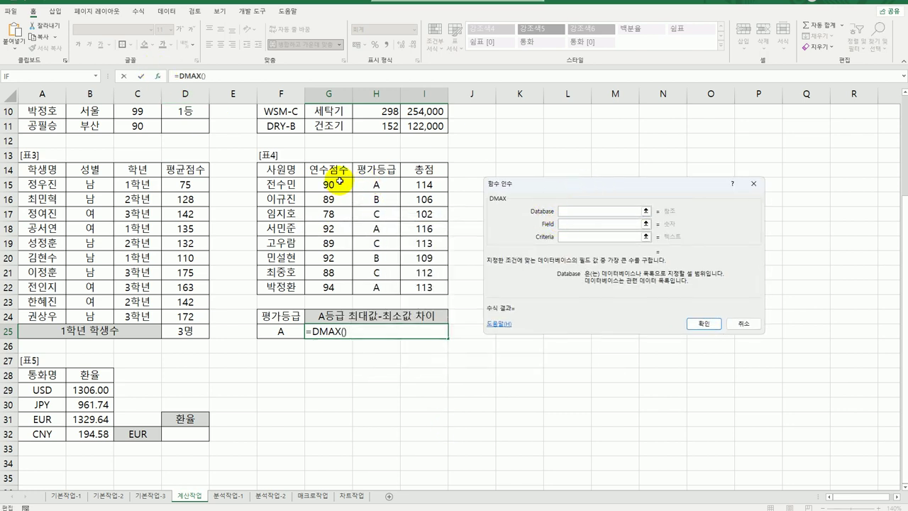
Set the DMAX database to F14:I22, the field to I14 and the criteria to F24:F25, and confirm the formula
left_click_drag(294, 169, 415, 290)
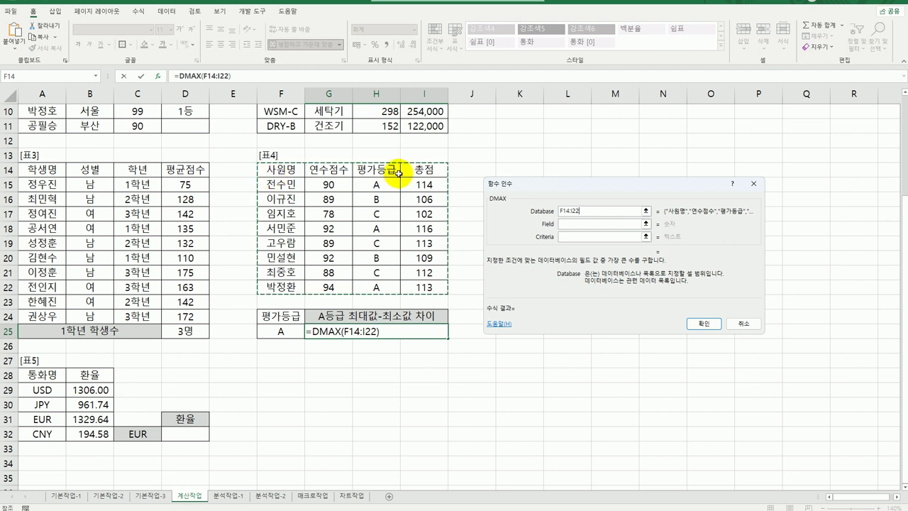
left_click(568, 223)
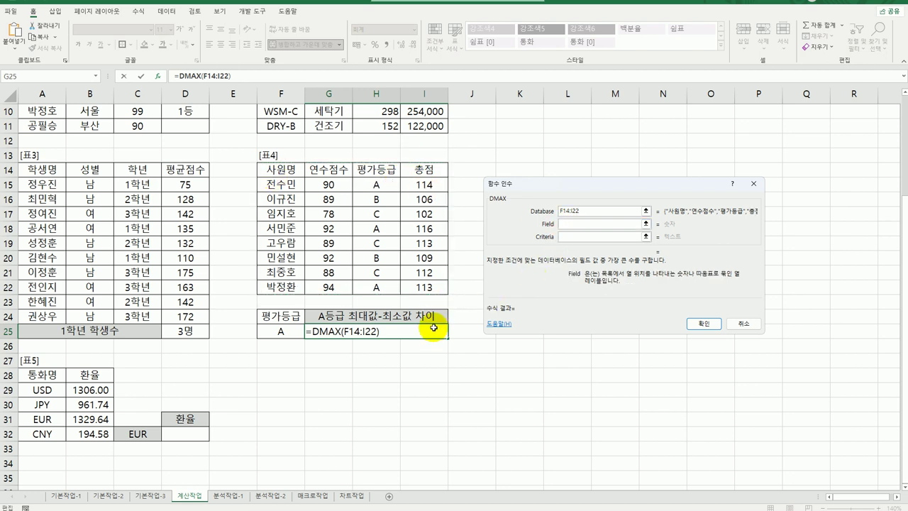
left_click(423, 170)
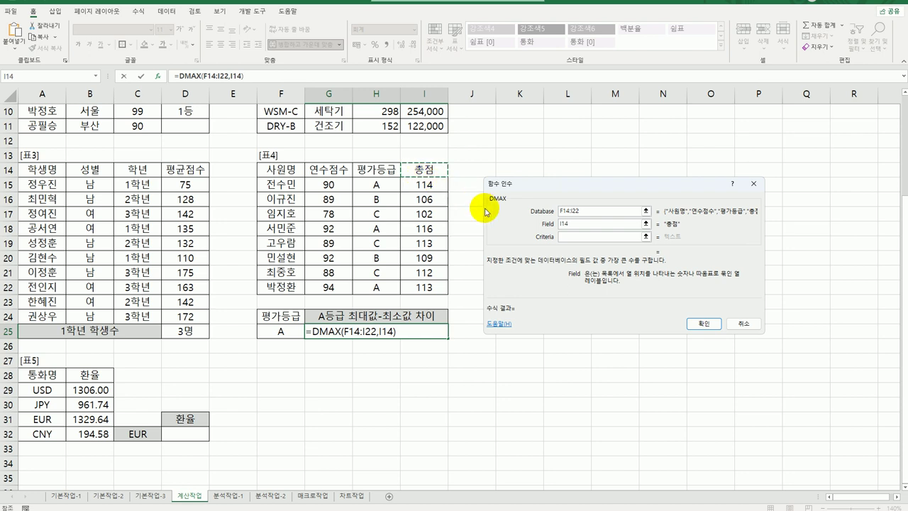
left_click(568, 236)
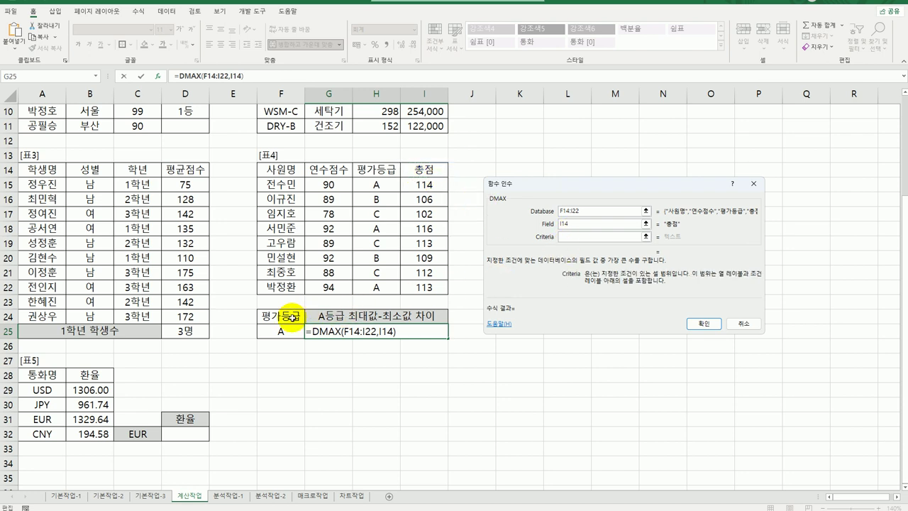
left_click_drag(291, 317, 291, 336)
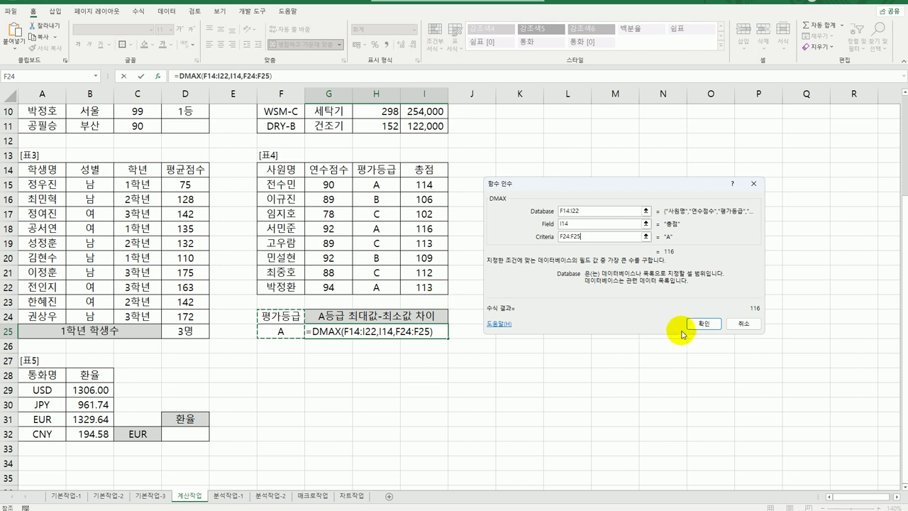
left_click(703, 324)
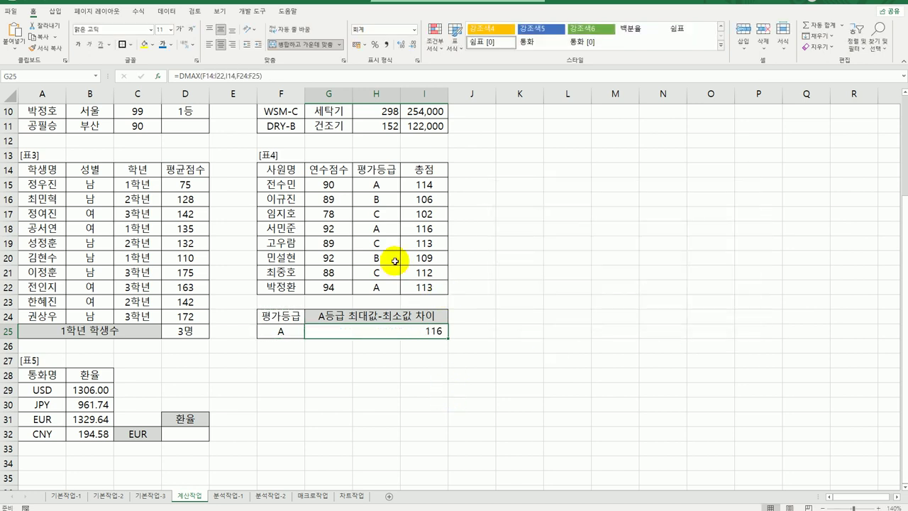
Append a minus sign and a copy of the DMAX(F14:I22,I14,F24:F25) expression to the formula in G25
left_click_drag(381, 229, 429, 227)
left_click(428, 332)
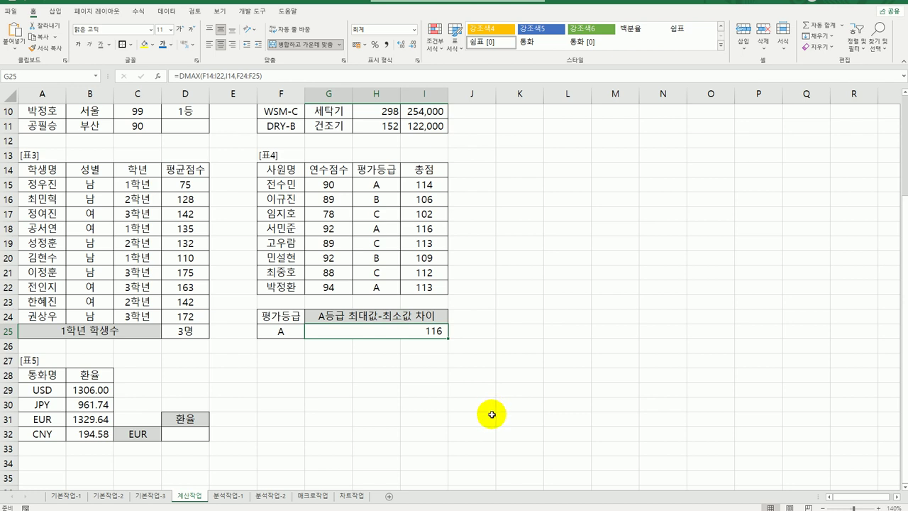
double_click(426, 333)
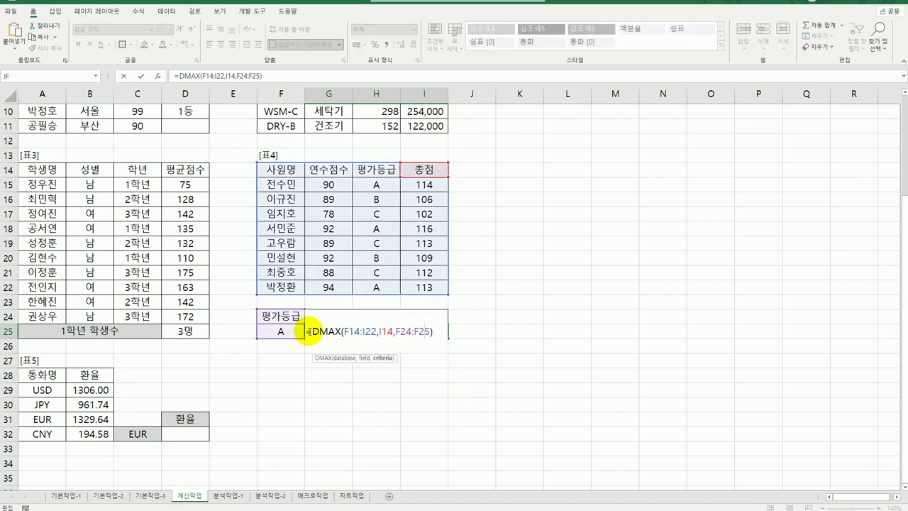
left_click_drag(306, 332, 449, 332)
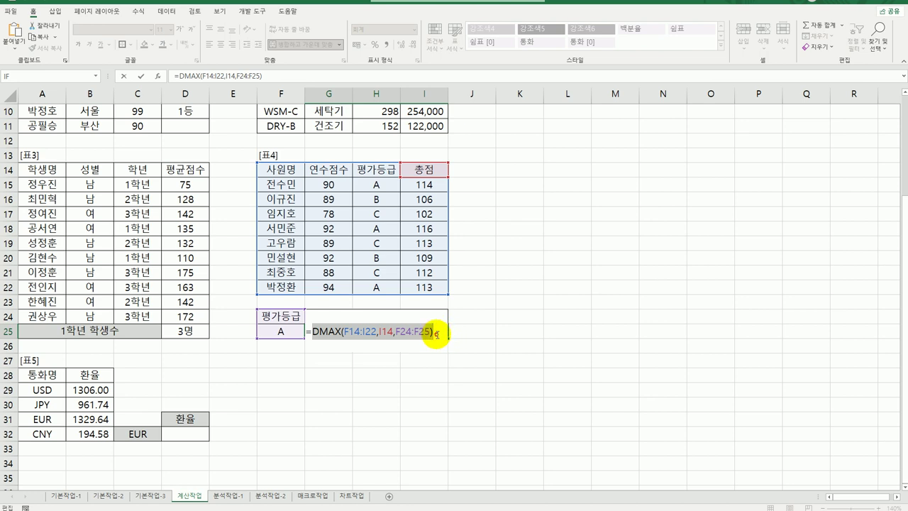
left_click(435, 332)
type("-")
key("ctrl+v")
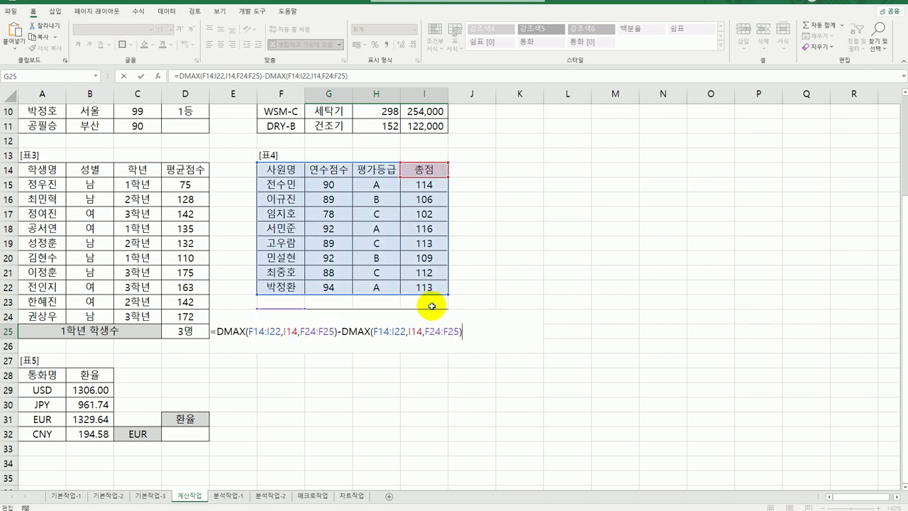
Change the second function in the G25 formula to DMIN and confirm the formula
left_click_drag(362, 330, 371, 331)
type("in")
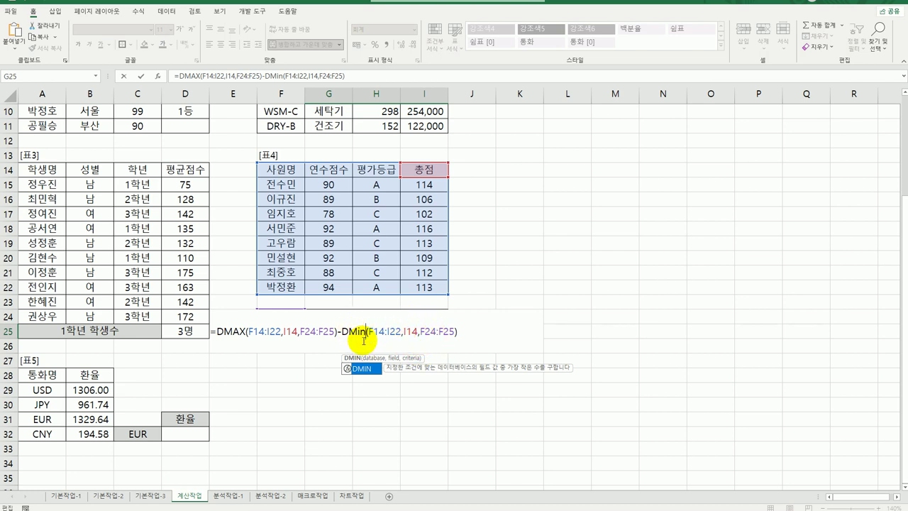
key("Return")
left_click(419, 334)
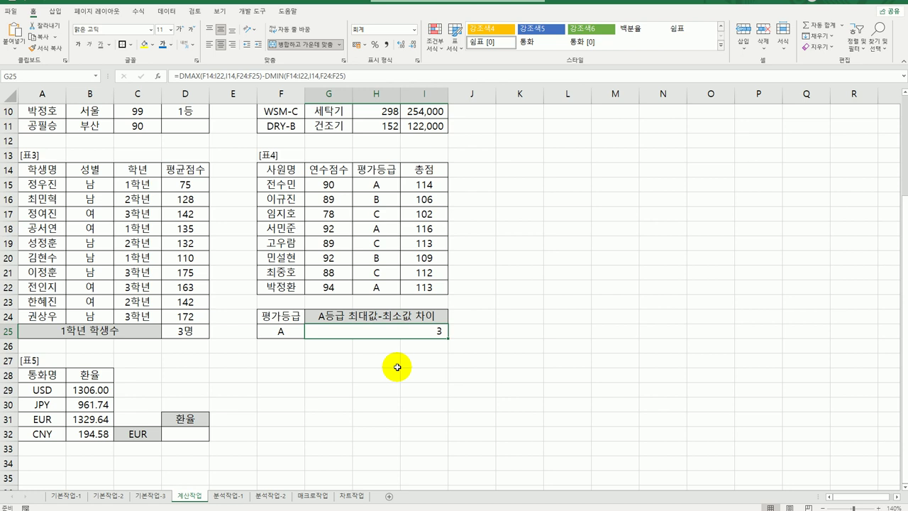
Review the 표5 currency and rate ranges, start a MATCH formula in D32 and open its function arguments
left_click(200, 433)
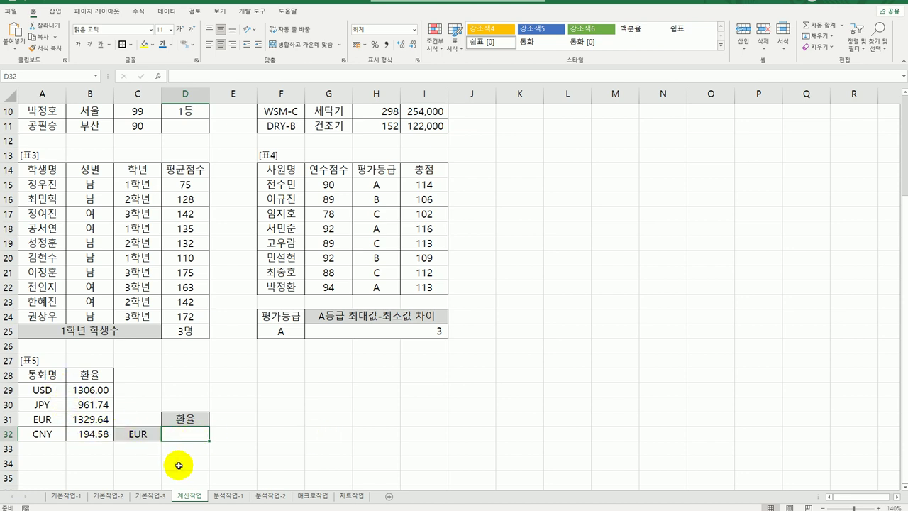
left_click_drag(41, 389, 42, 433)
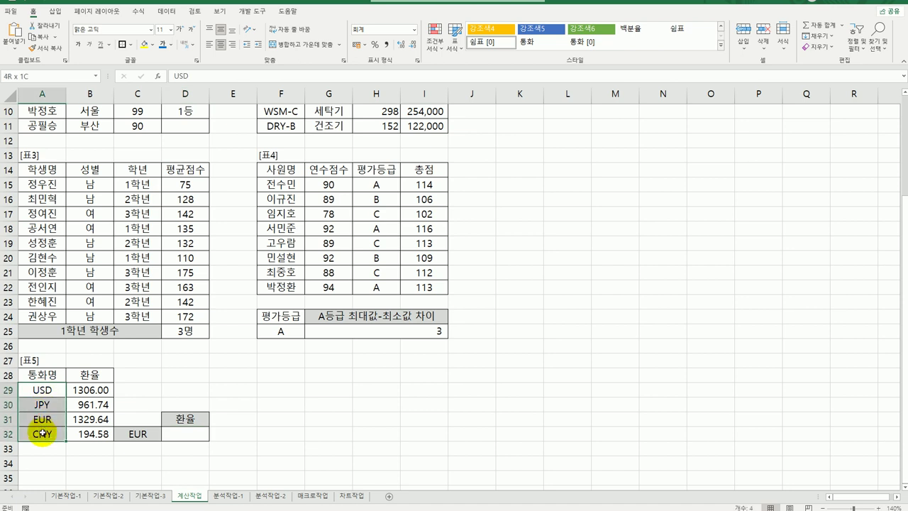
left_click(142, 434)
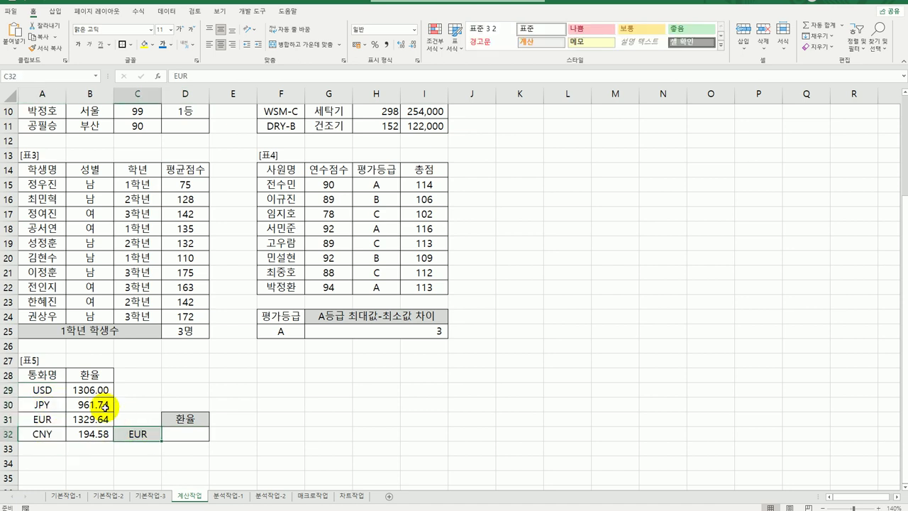
left_click_drag(89, 389, 89, 433)
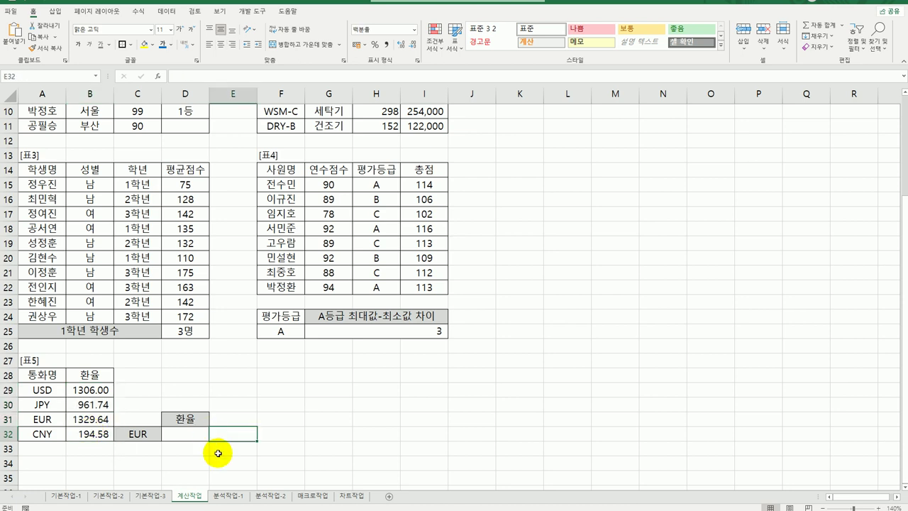
left_click(187, 433)
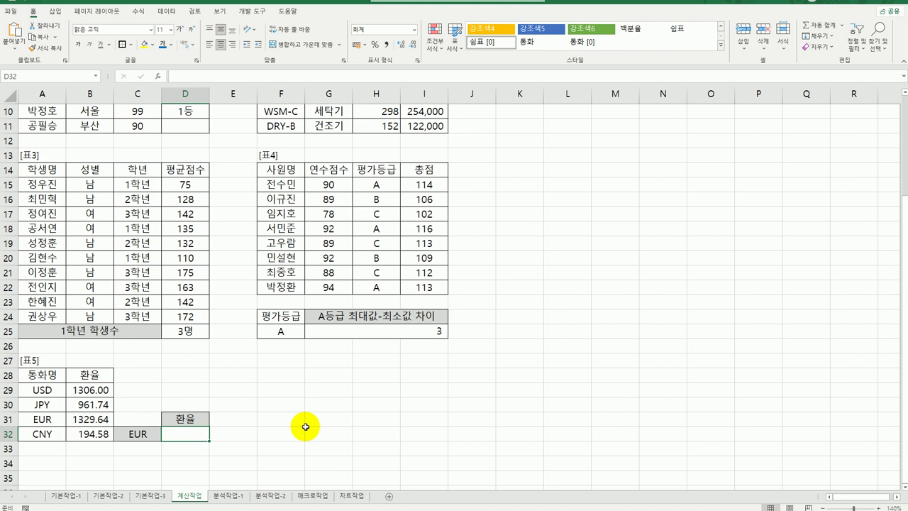
type("=")
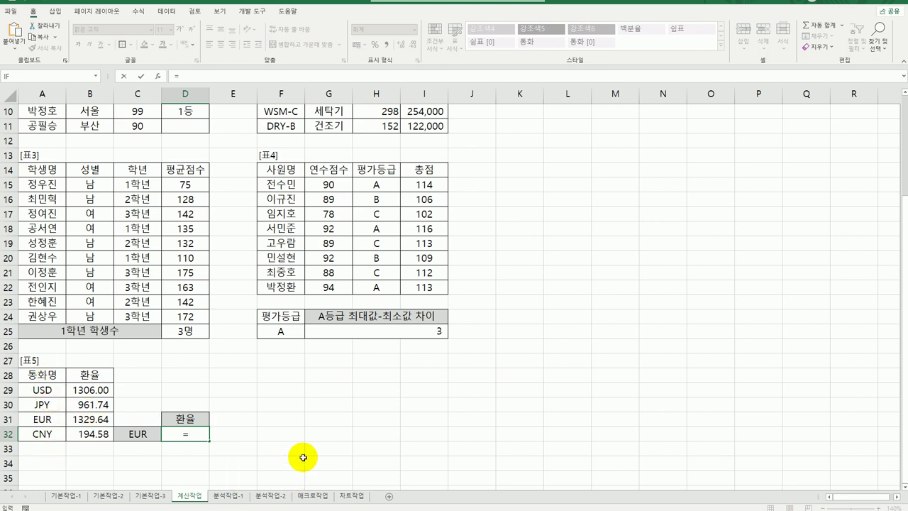
type("m")
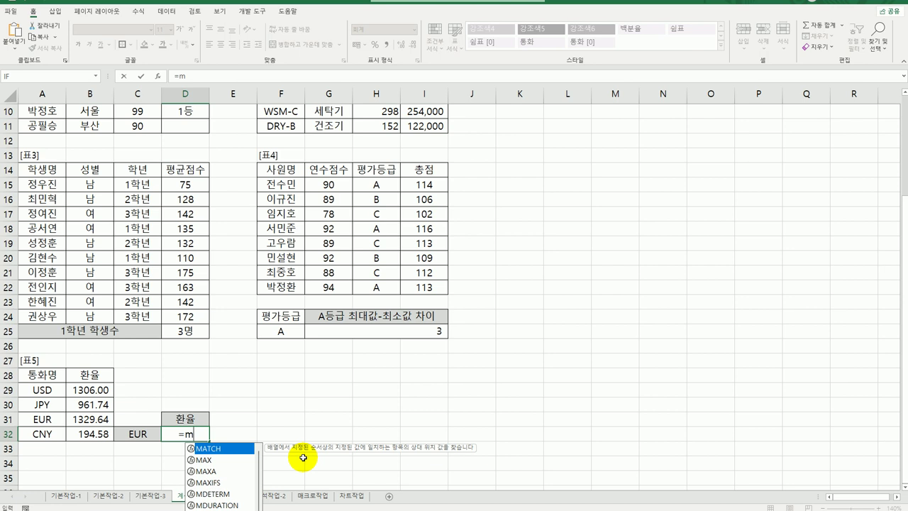
double_click(227, 450)
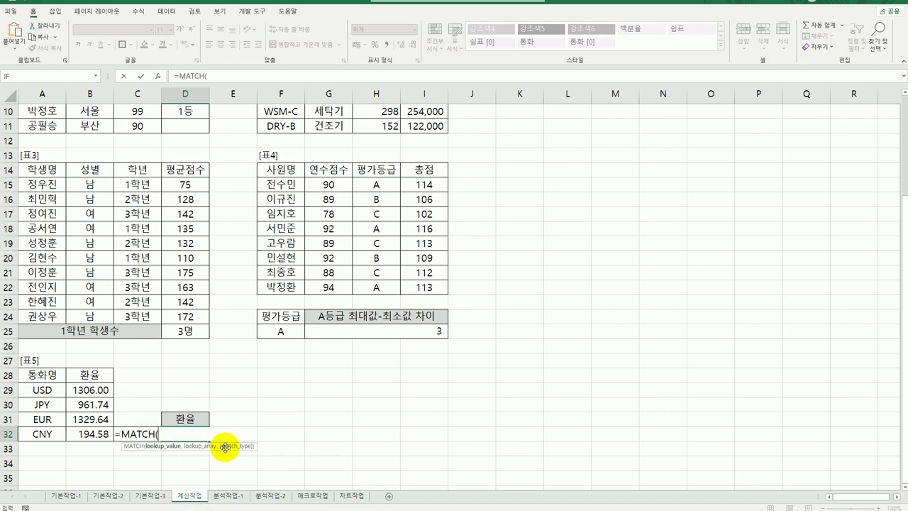
left_click(157, 76)
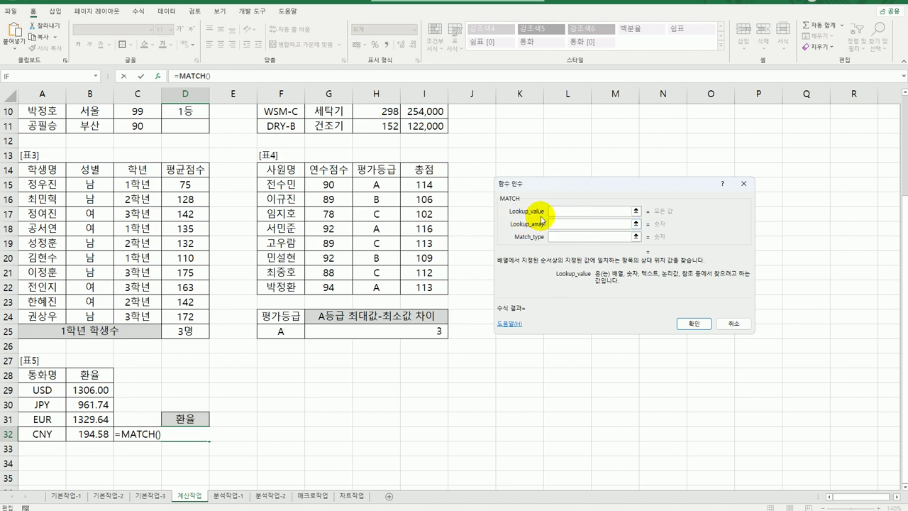
Set the MATCH lookup value to C32, the lookup array to A29:A32 and the match type to 0, and confirm
left_click(133, 439)
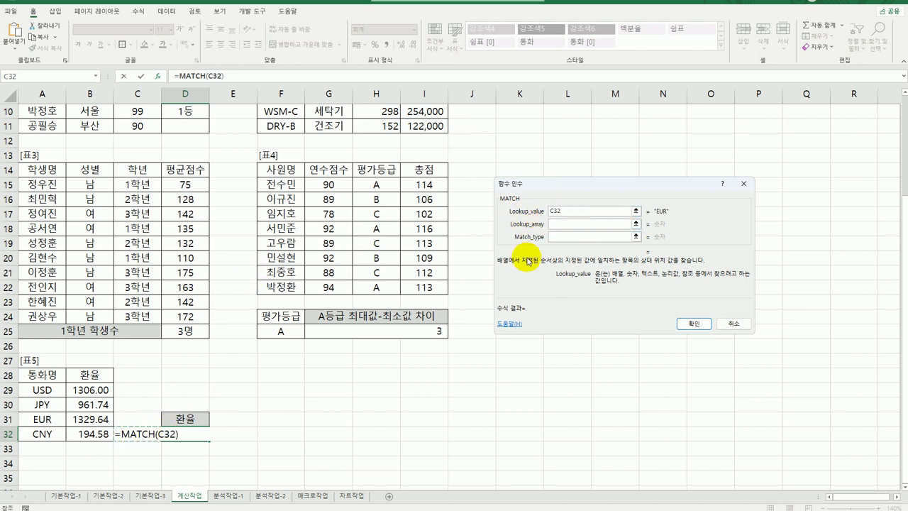
left_click(561, 226)
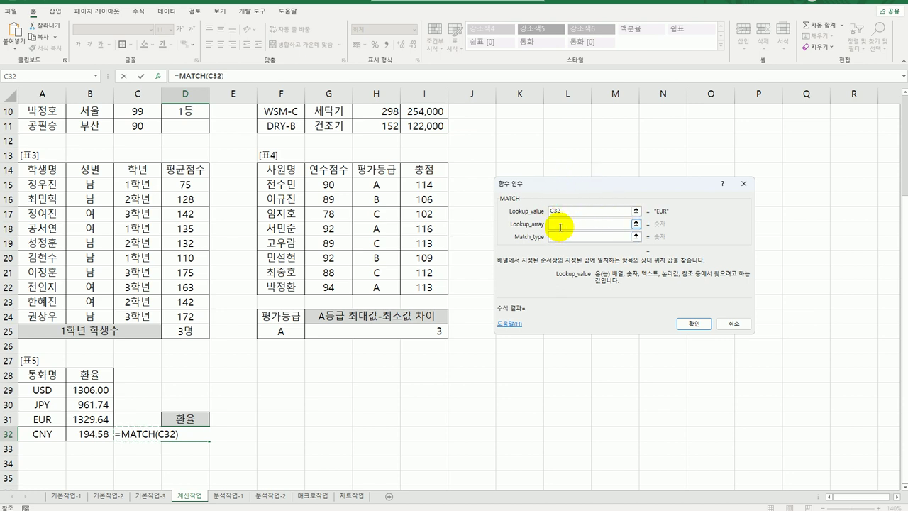
left_click(561, 226)
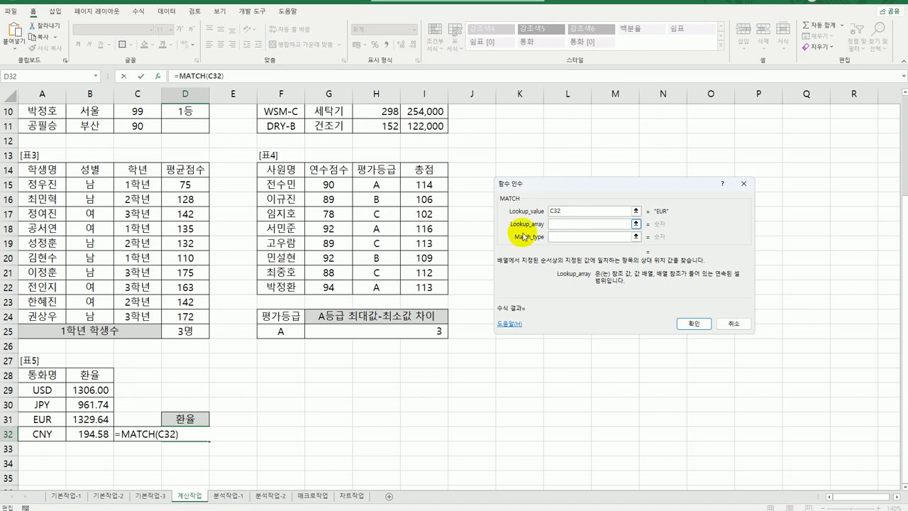
left_click_drag(34, 389, 38, 434)
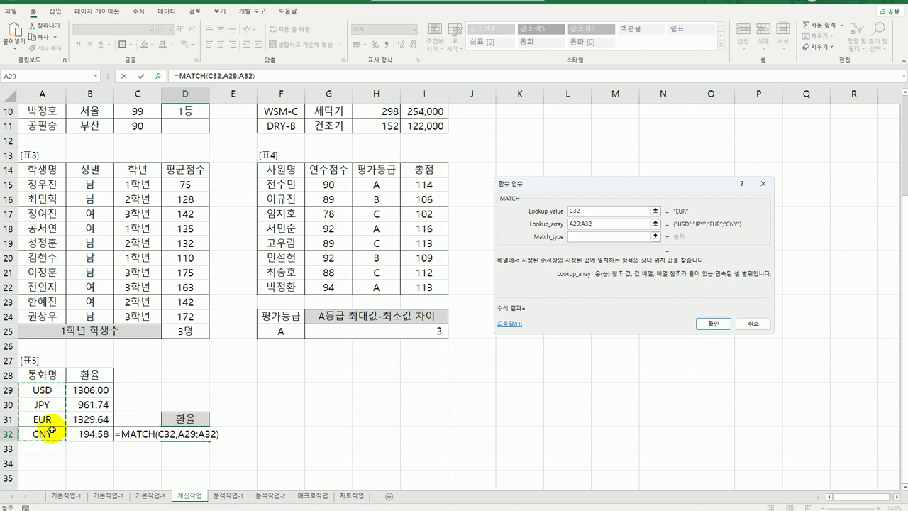
left_click(605, 237)
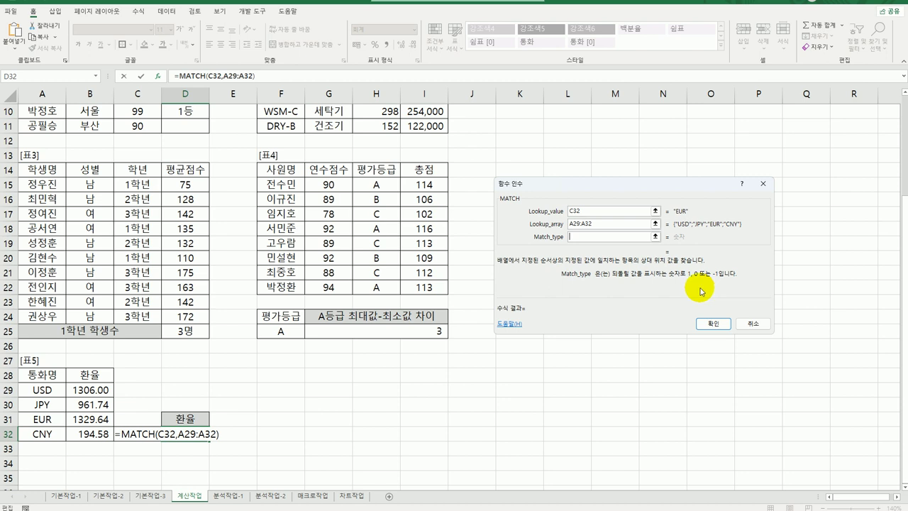
type("0")
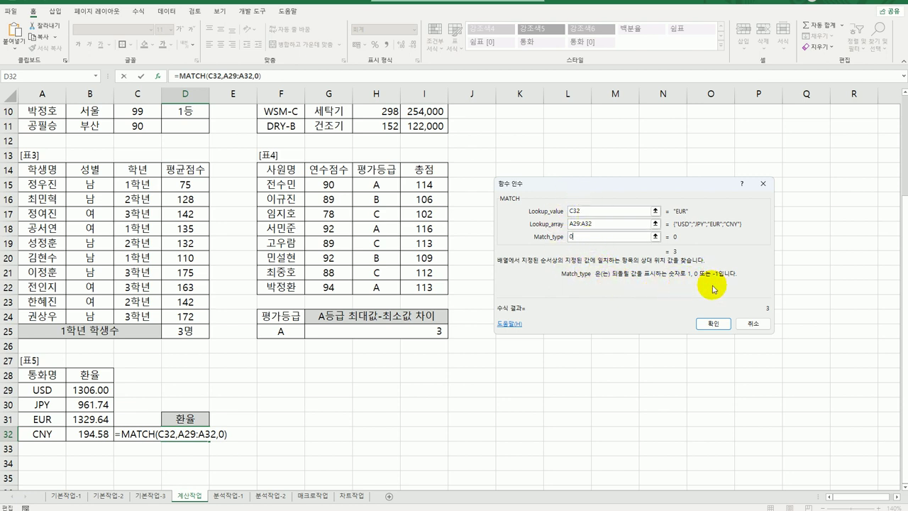
left_click(712, 323)
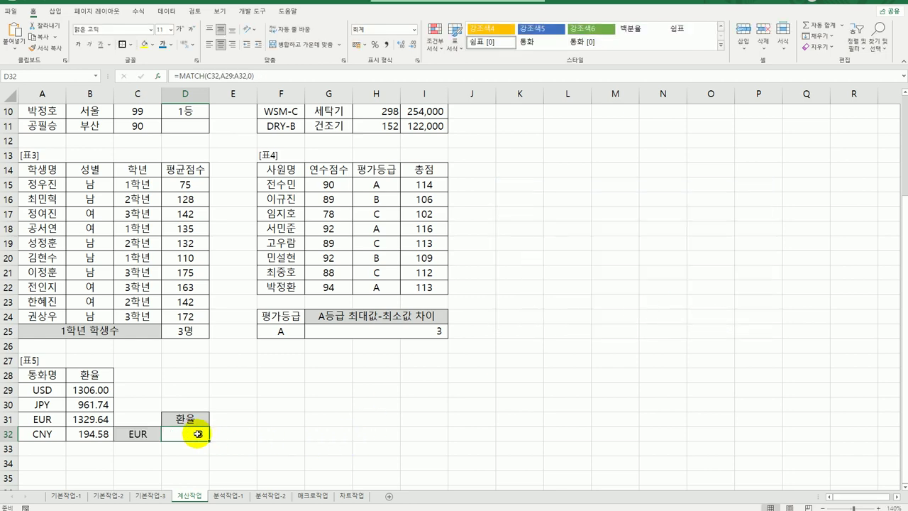
scroll(336, 386, "down", 6)
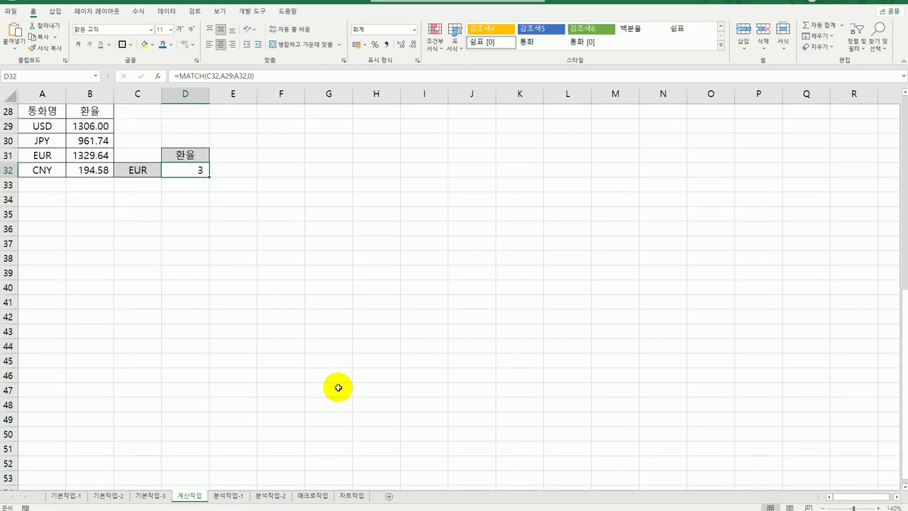
Check the match type options of the MATCH formula in D32, keeping 0 for an exact match
scroll(326, 378, "up", 2)
double_click(195, 211)
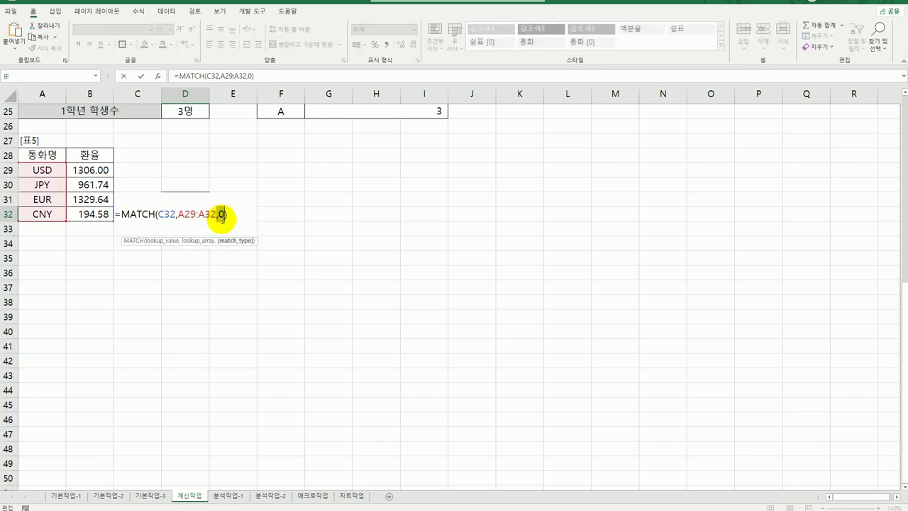
key("BackSpace")
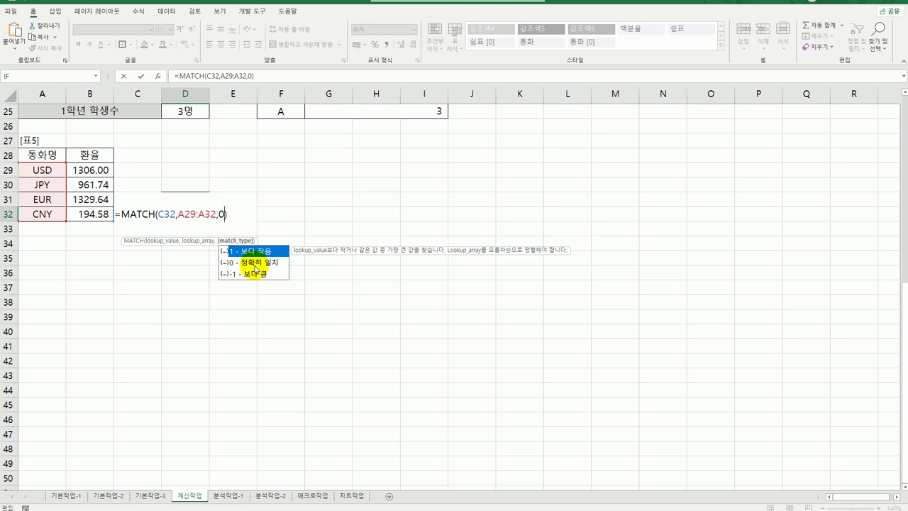
left_click(360, 286)
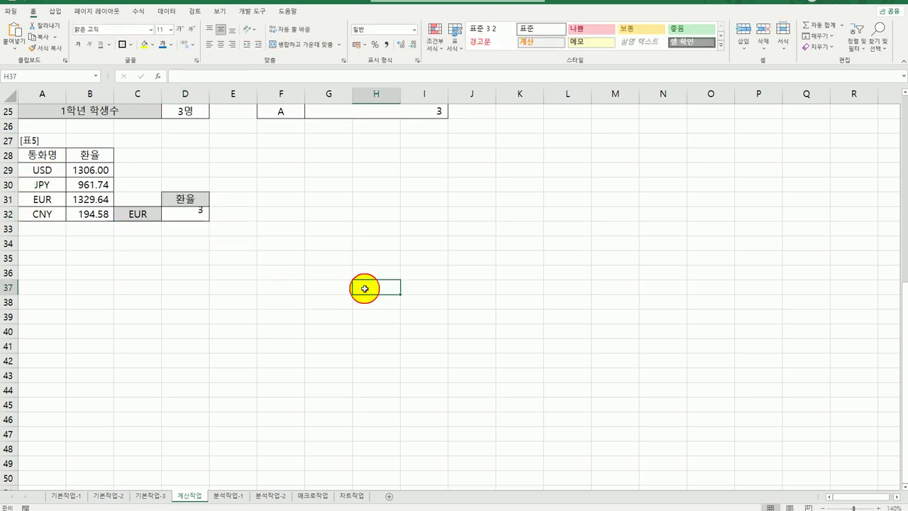
Compare the MATCH position in D32 with the currency names in A29:A32 and the exchange rates in B29:B32
left_click(181, 214)
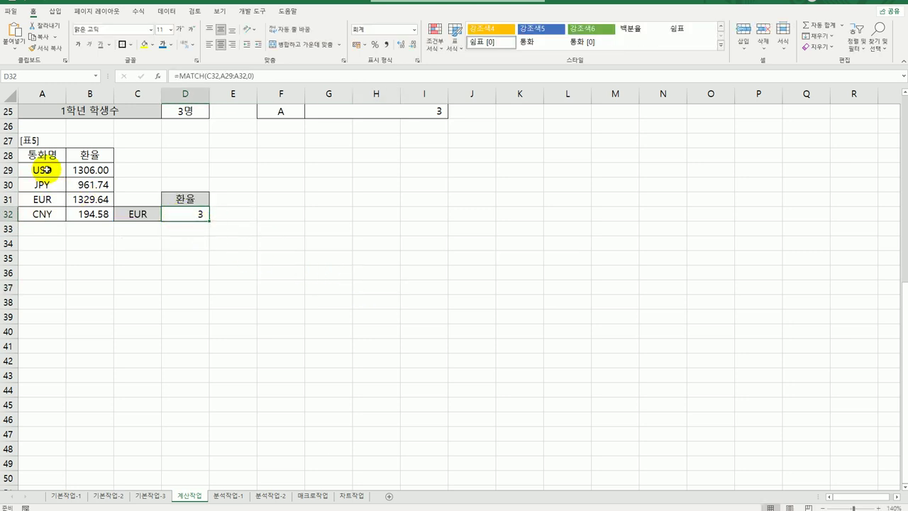
left_click_drag(42, 171, 47, 214)
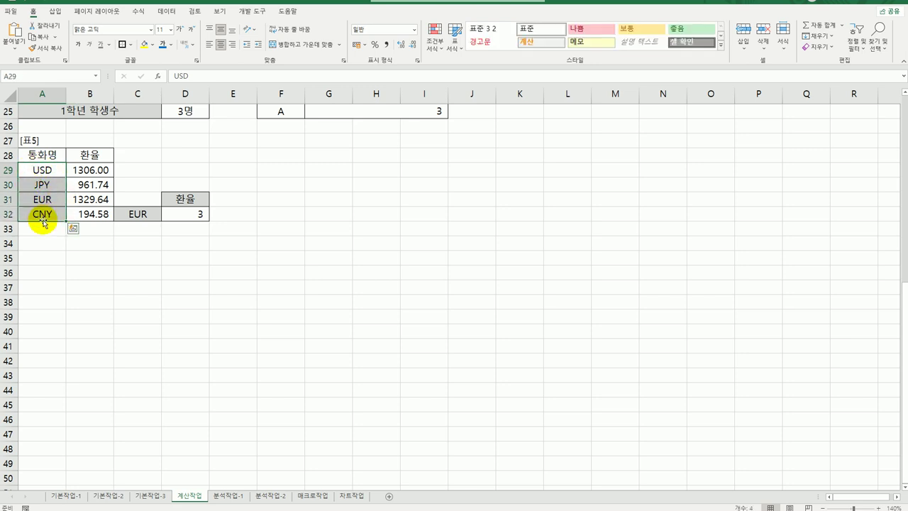
left_click(43, 170)
left_click(42, 185)
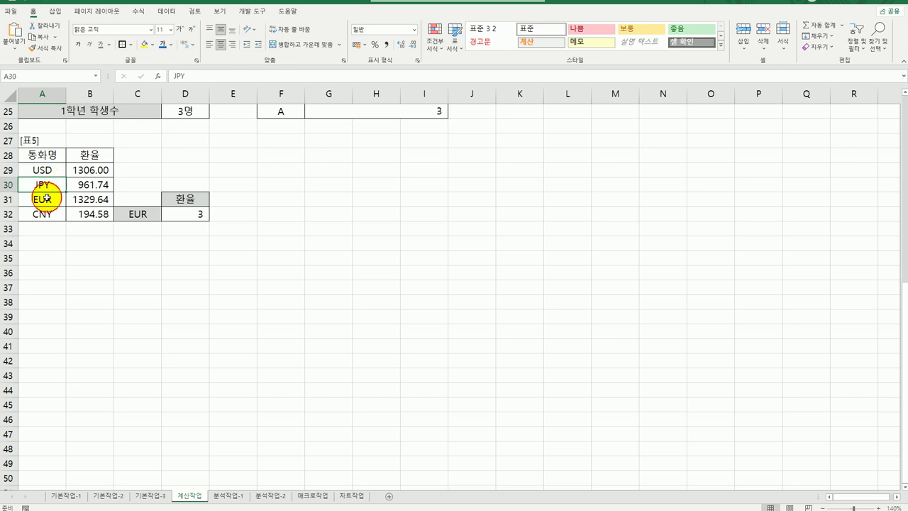
left_click(43, 199)
left_click(180, 215)
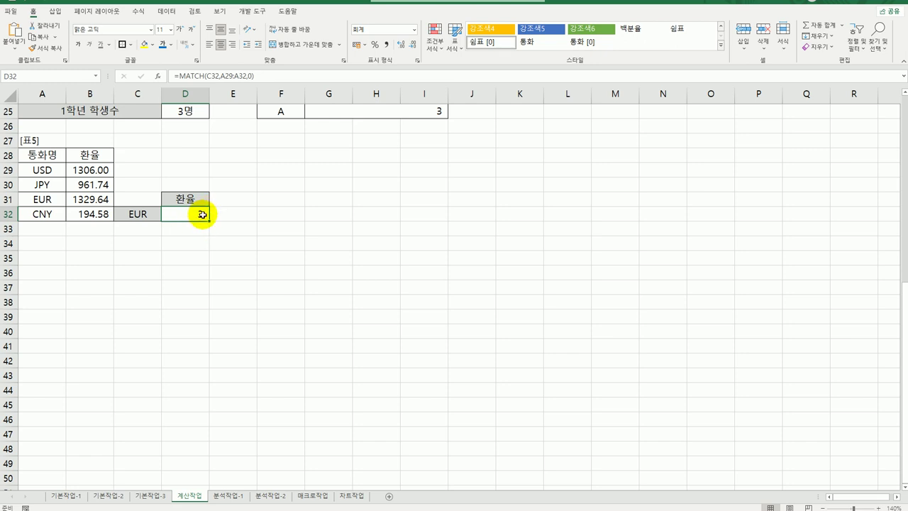
left_click_drag(90, 169, 94, 213)
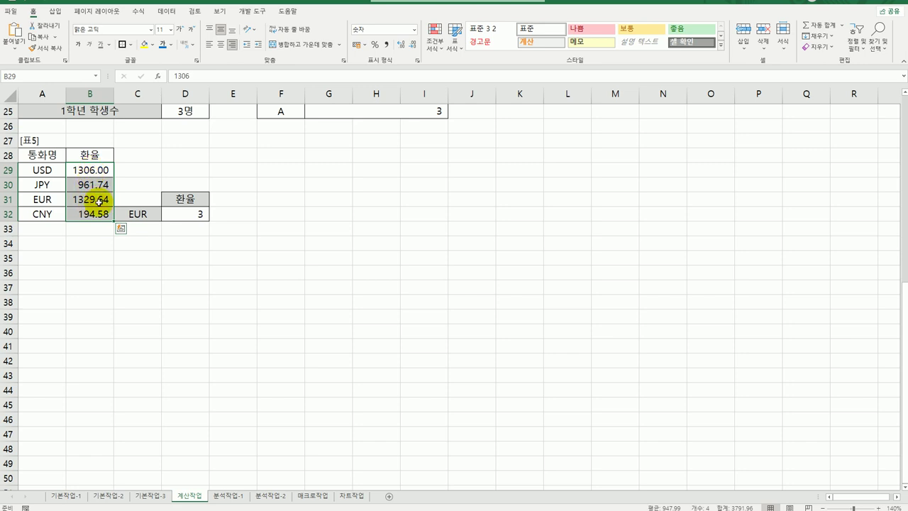
left_click(198, 214)
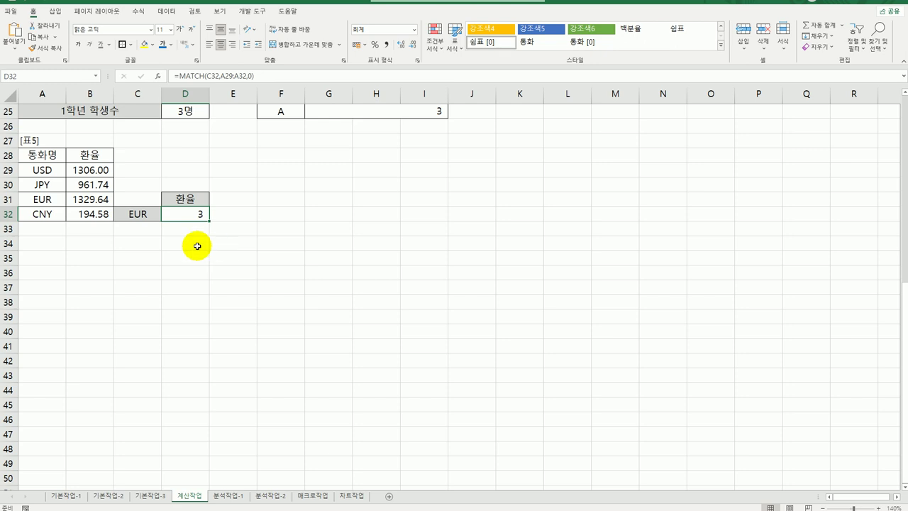
Insert an INDEX function before MATCH in the D32 formula and set its array to B29:B32
double_click(181, 216)
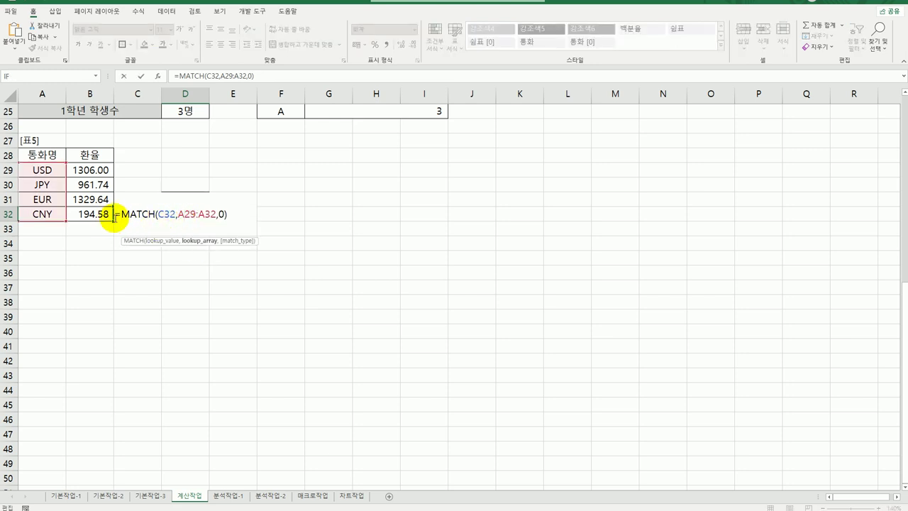
type("in")
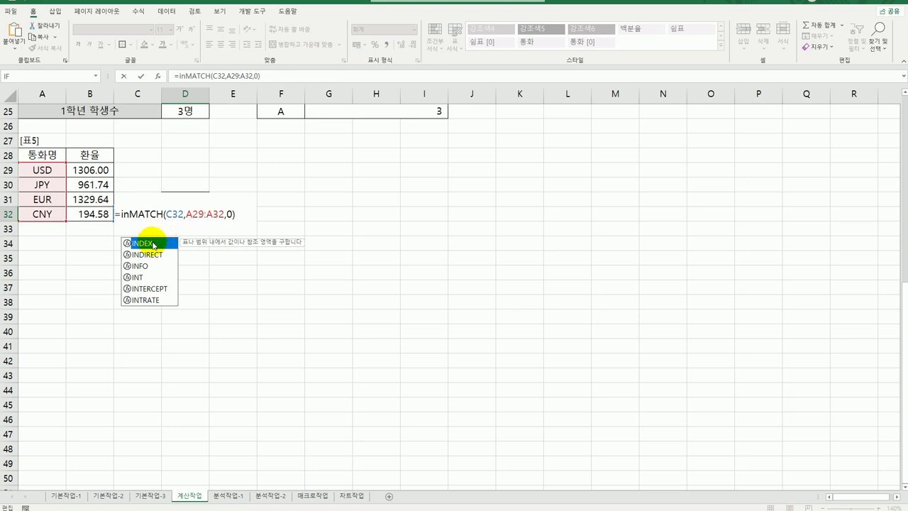
double_click(150, 243)
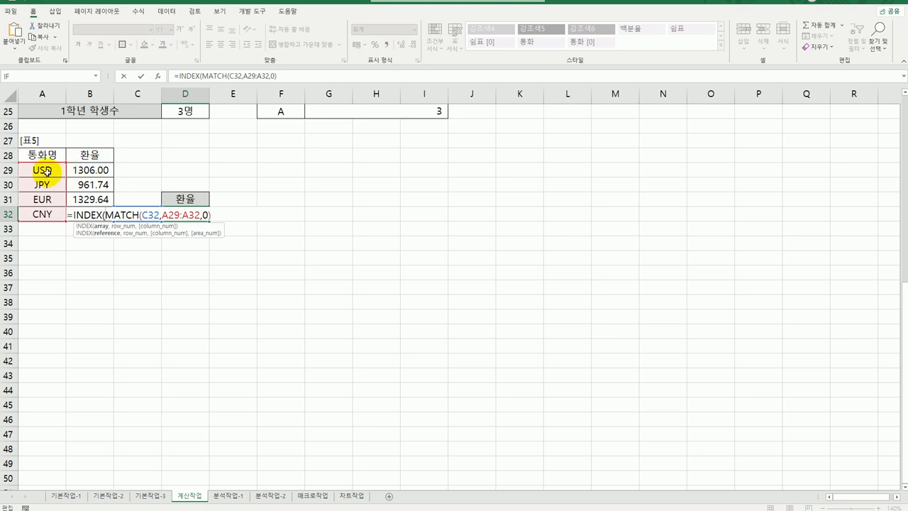
left_click_drag(44, 170, 79, 213)
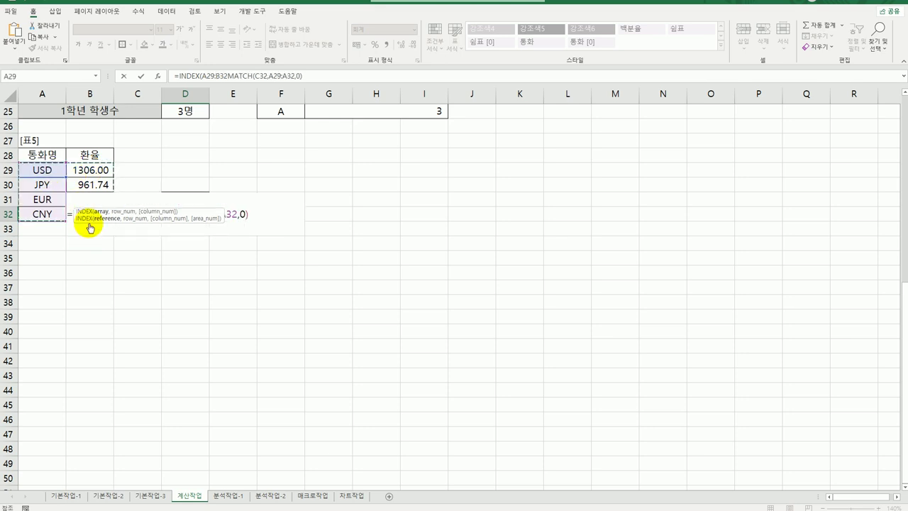
left_click_drag(90, 170, 95, 217)
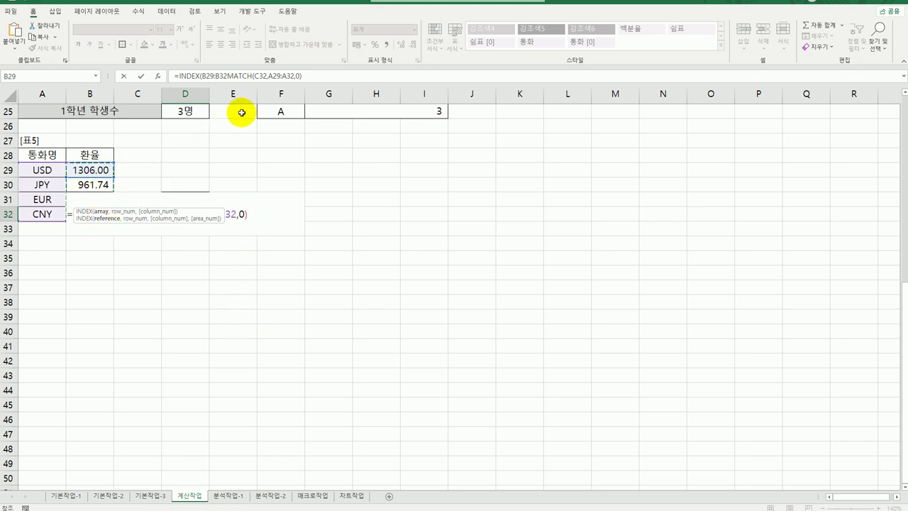
Separate the B29:B32 array from MATCH with a comma, making MATCH the INDEX row number, and confirm the D32 formula
left_click(226, 75)
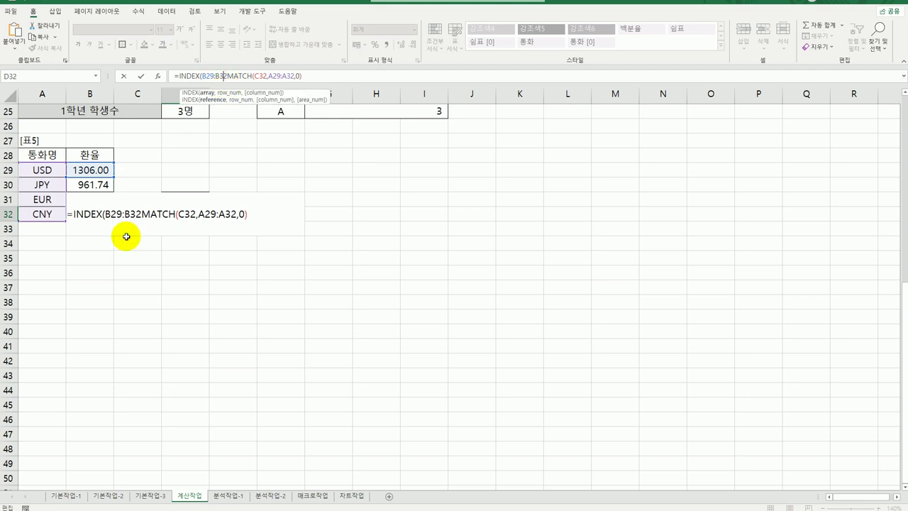
left_click(142, 213)
type(",")
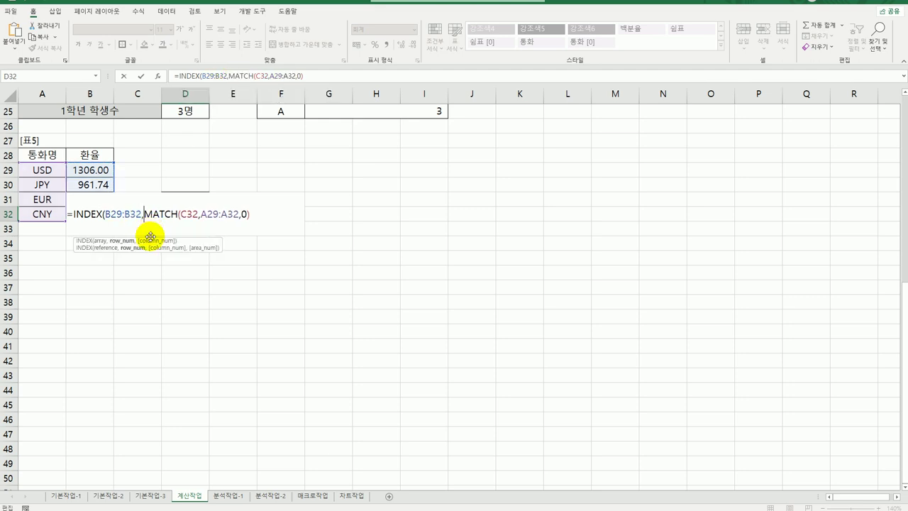
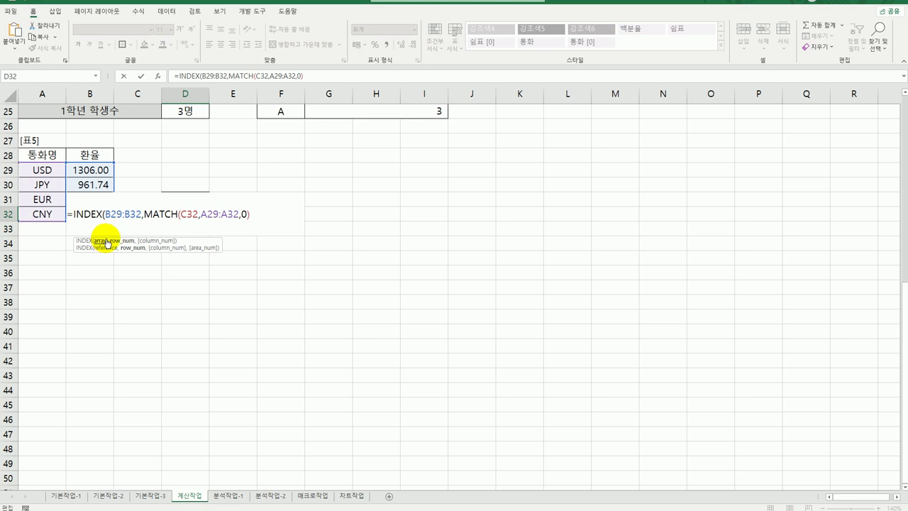
type(",")
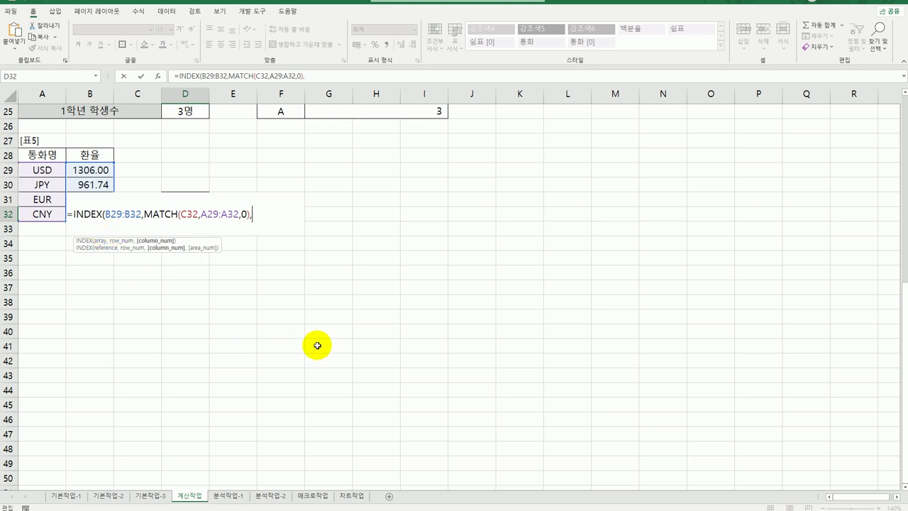
key("BackSpace")
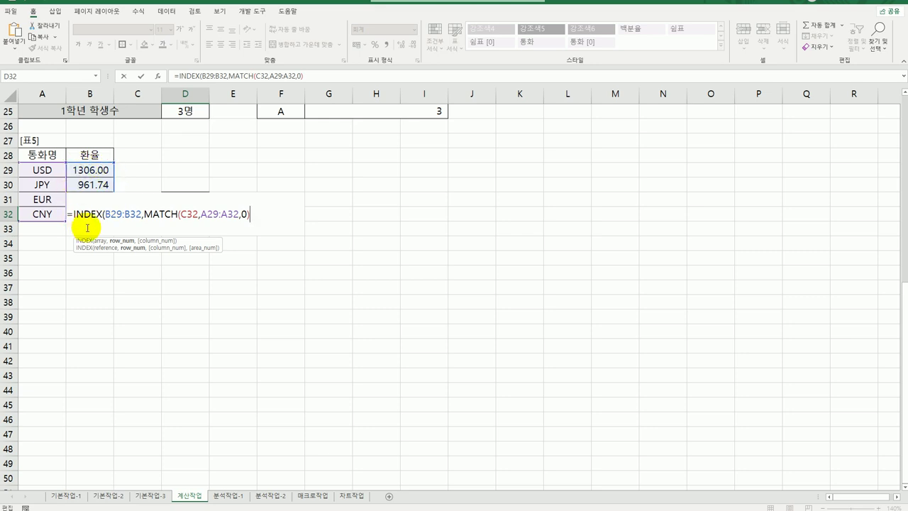
key("Return")
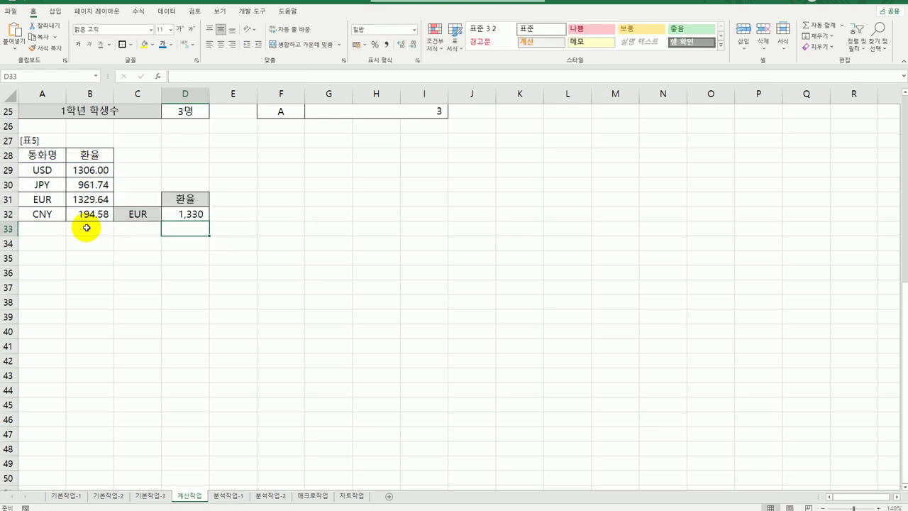
Preview the D32 exchange rate in the General (일반) number format and close the cell format settings without applying it
left_click(195, 211)
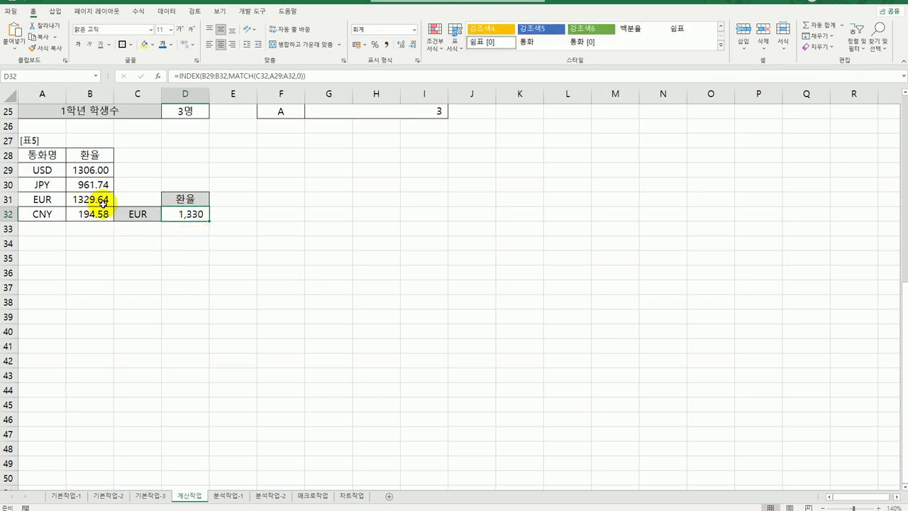
right_click(190, 222)
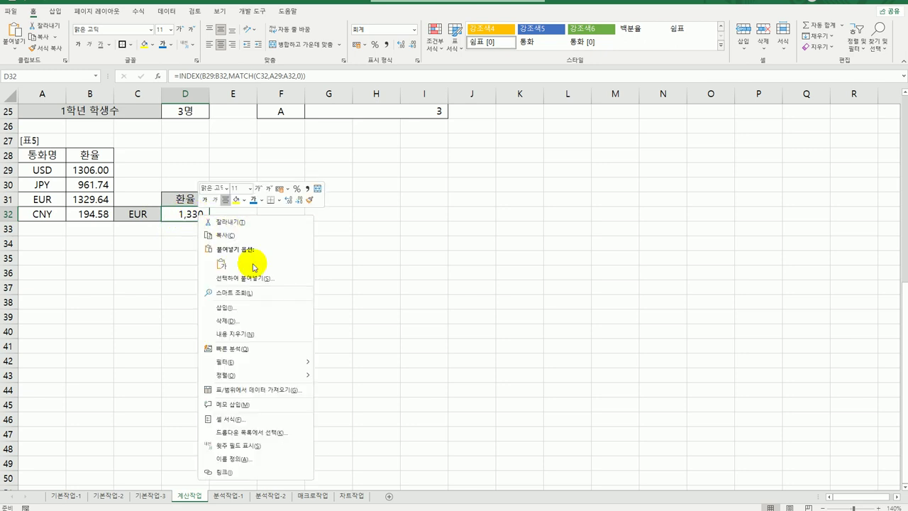
left_click(261, 419)
left_click_drag(264, 298, 407, 177)
left_click(296, 207)
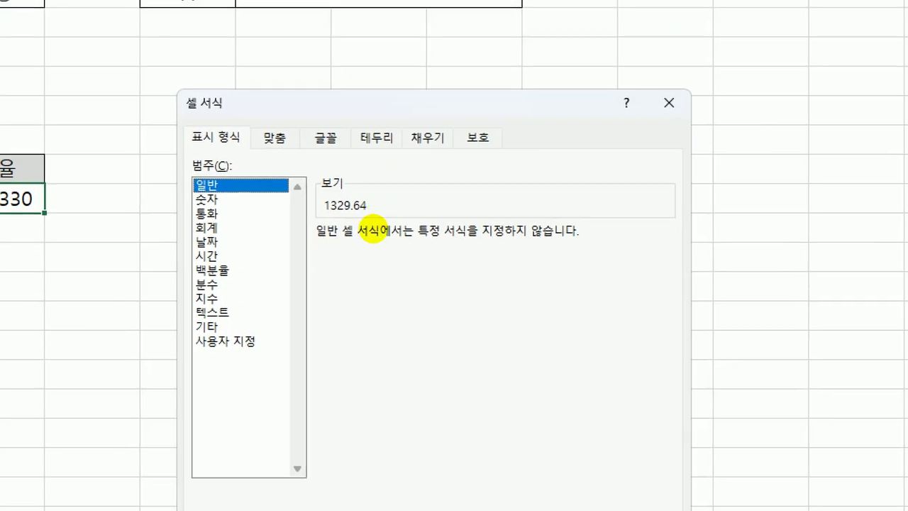
mouse_move(398, 196)
left_mouse_down()
mouse_move(350, 197)
mouse_move(372, 190)
mouse_move(368, 208)
left_mouse_up()
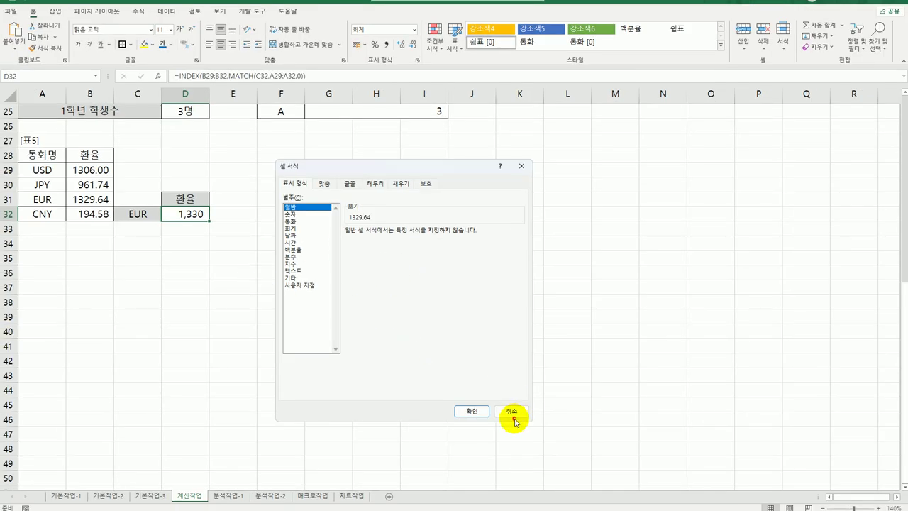
left_click(513, 412)
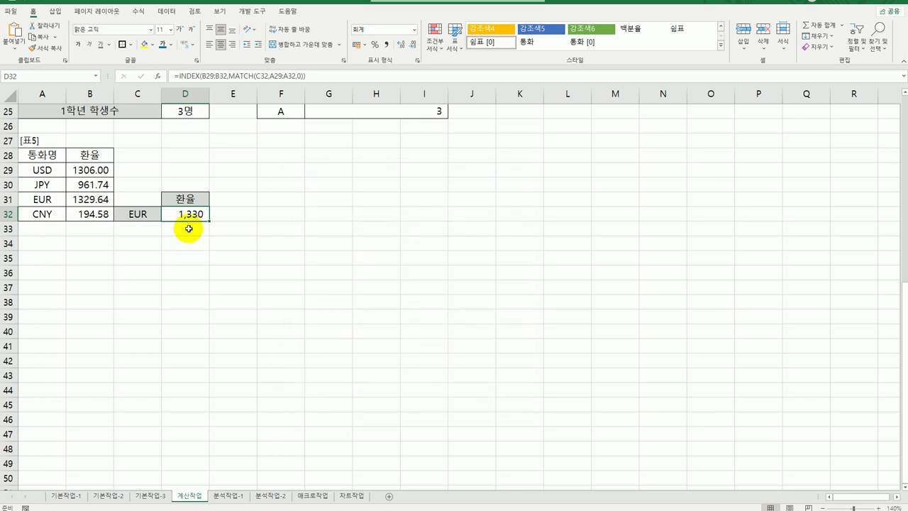
Wrap the INDEX/MATCH expression in D32 in TRUNC without a digits argument and confirm the formula
double_click(181, 216)
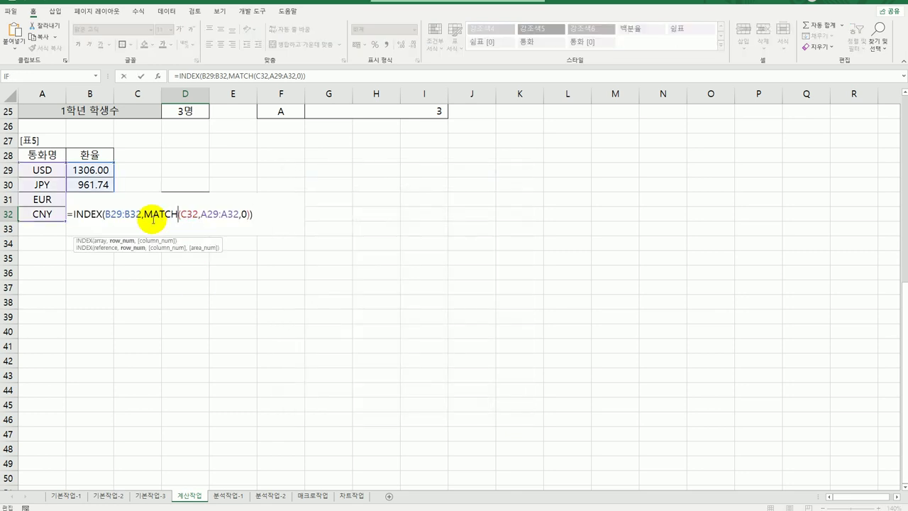
left_click(72, 214)
type("tr")
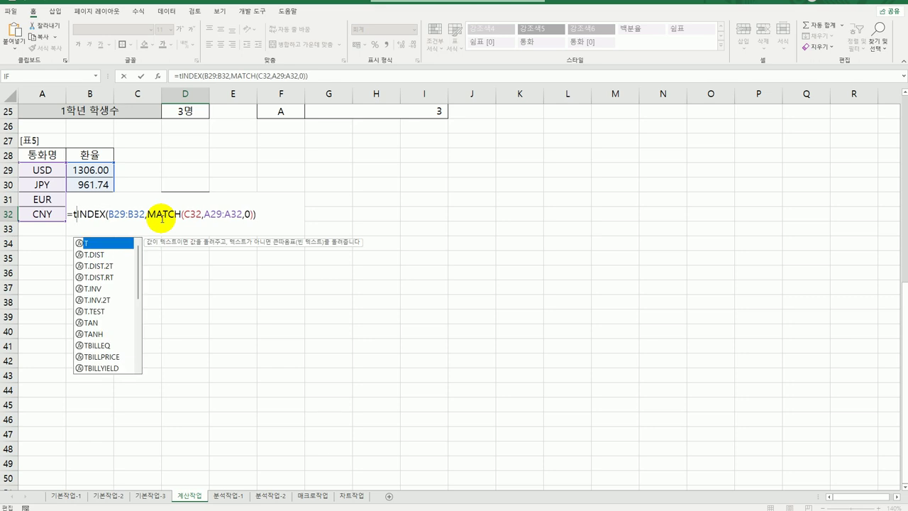
type("u")
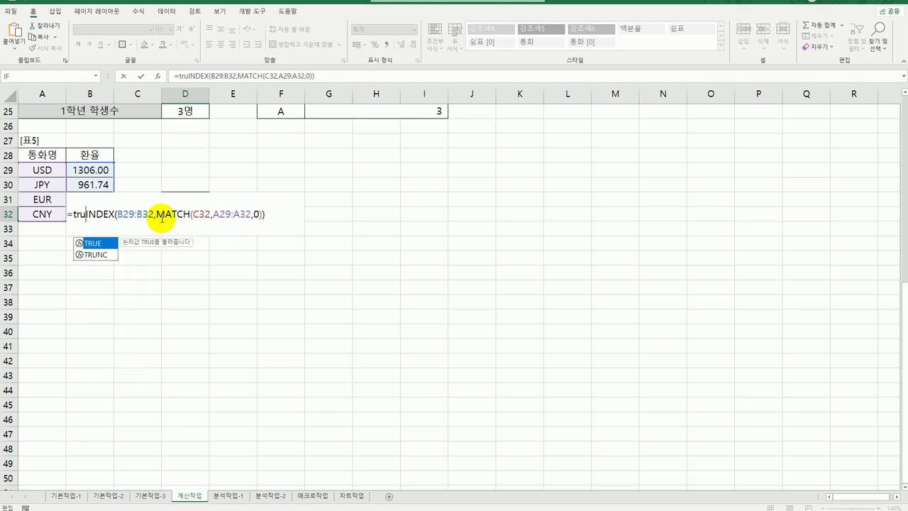
left_click(103, 255)
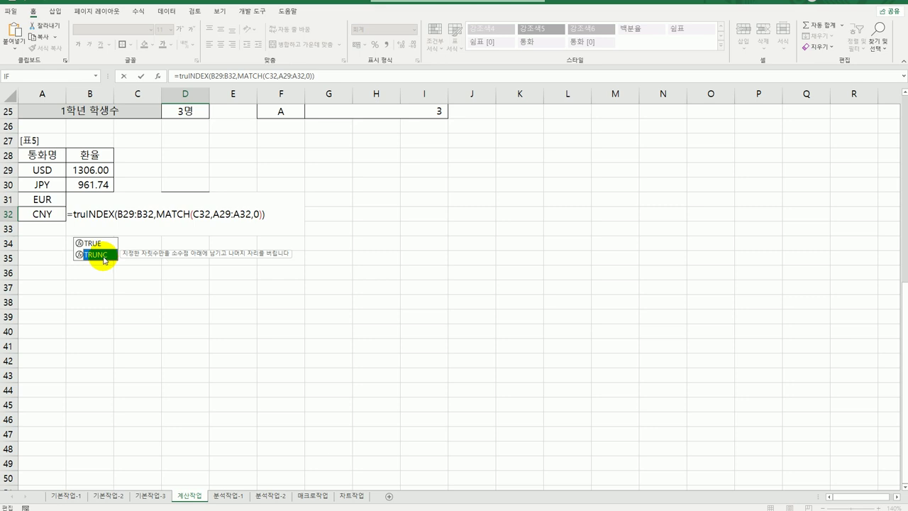
double_click(103, 255)
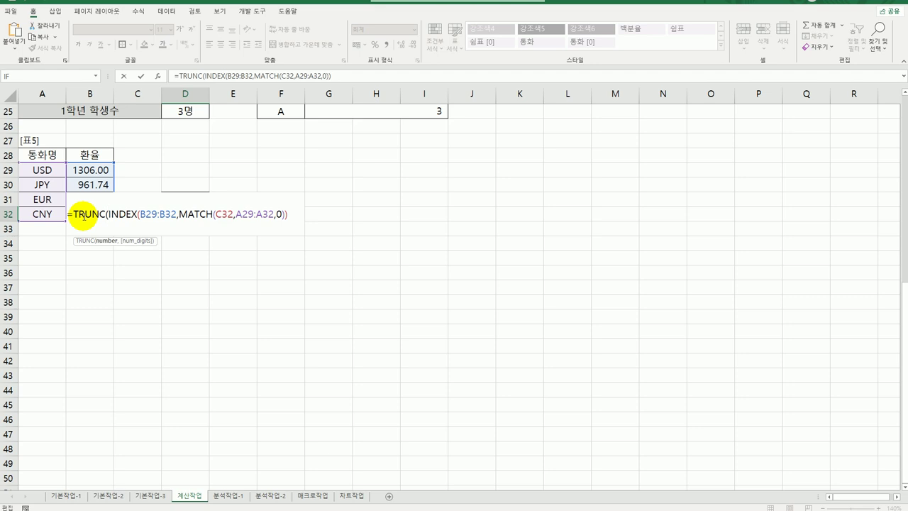
left_click(293, 213)
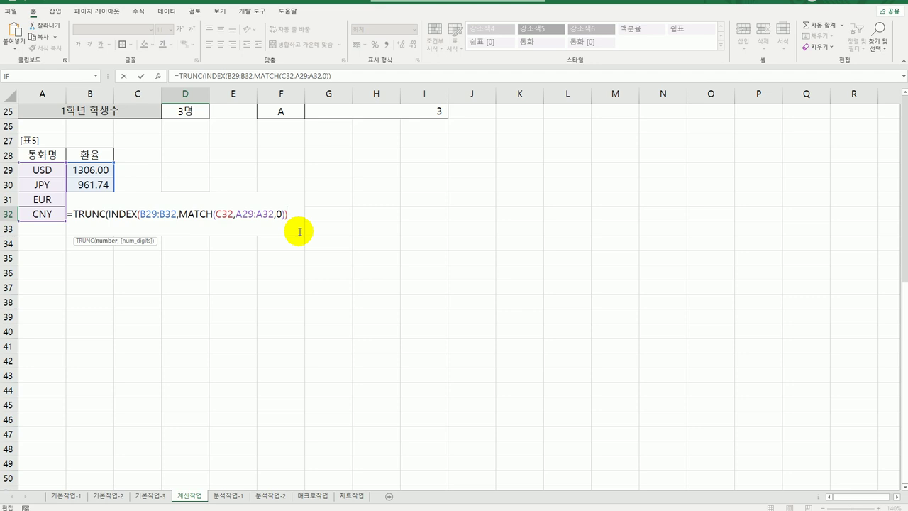
type(")")
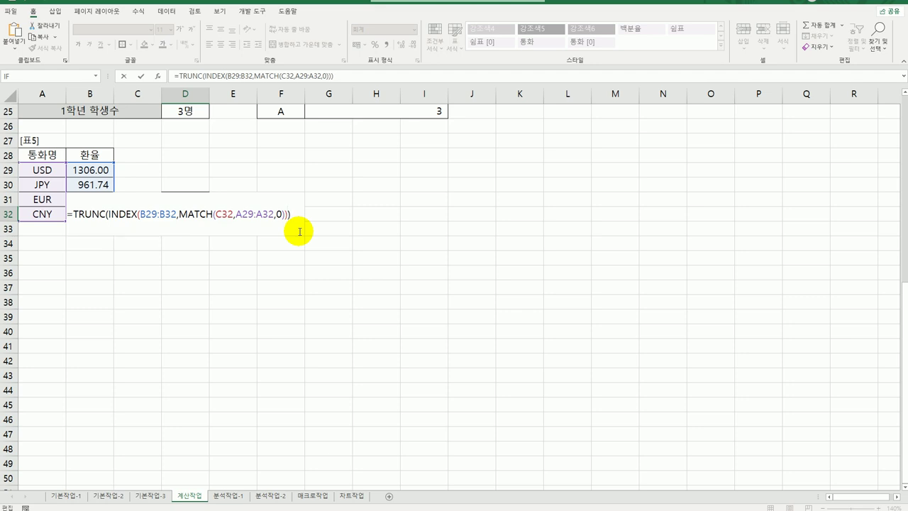
key("Return")
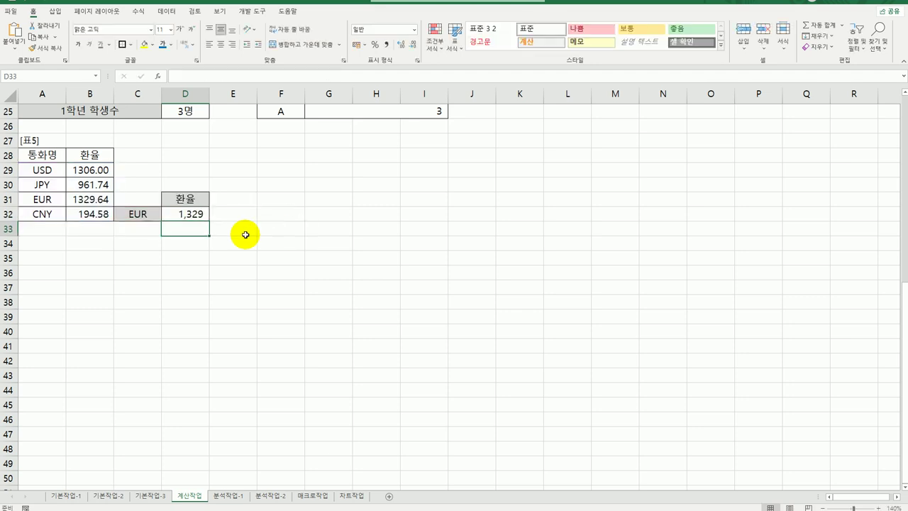
left_click(185, 215)
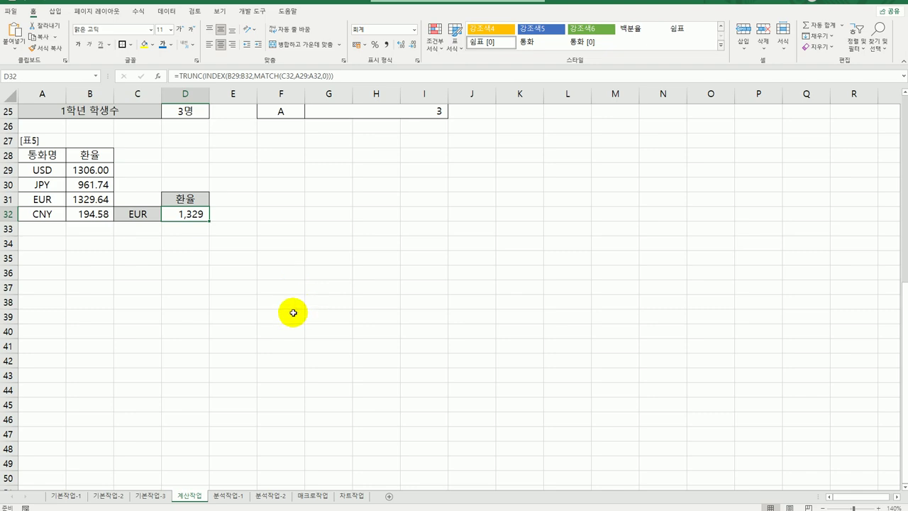
scroll(318, 327, "up", 4)
scroll(318, 327, "up", 4)
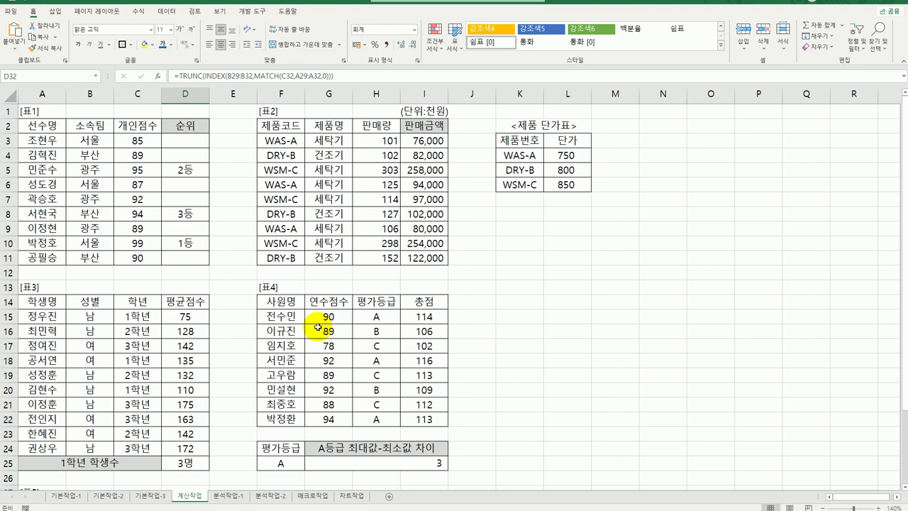
Sort the salary table on the 분석작업-1 sheet by 부서 in descending order
left_click(228, 497)
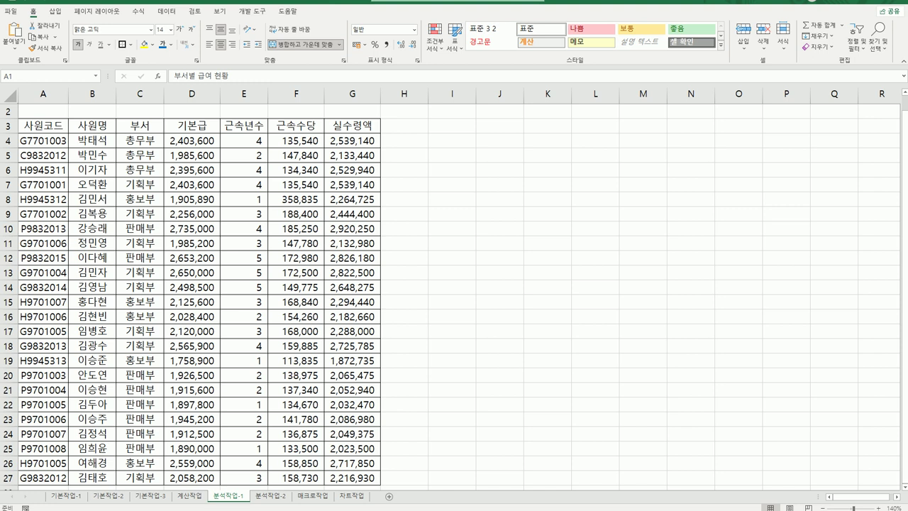
left_click(137, 124)
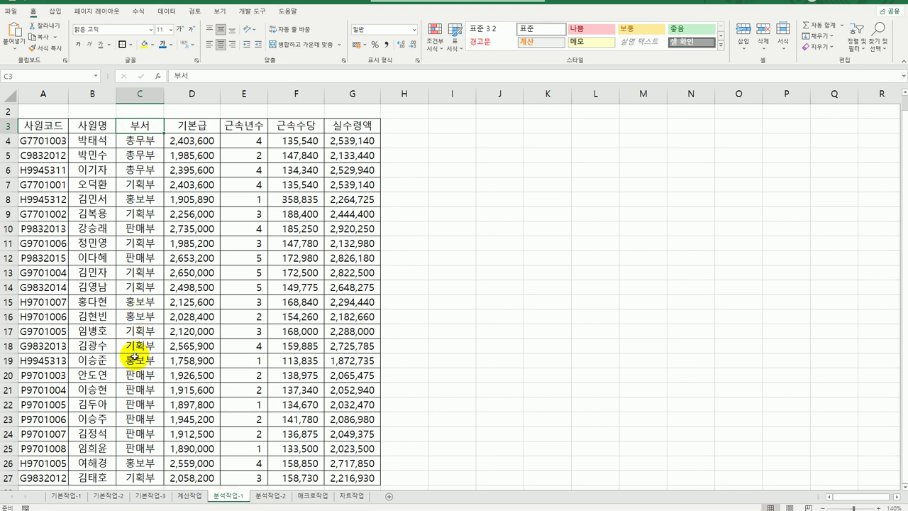
left_click(139, 199)
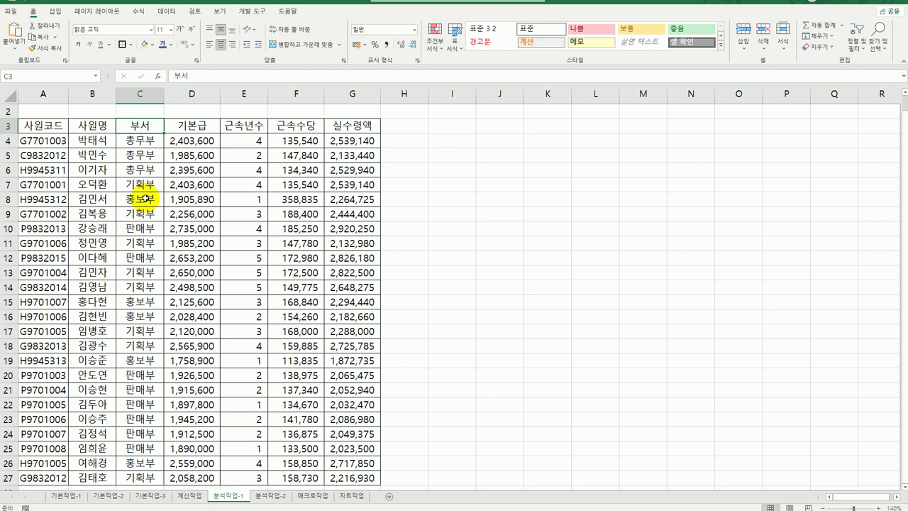
left_click(135, 317)
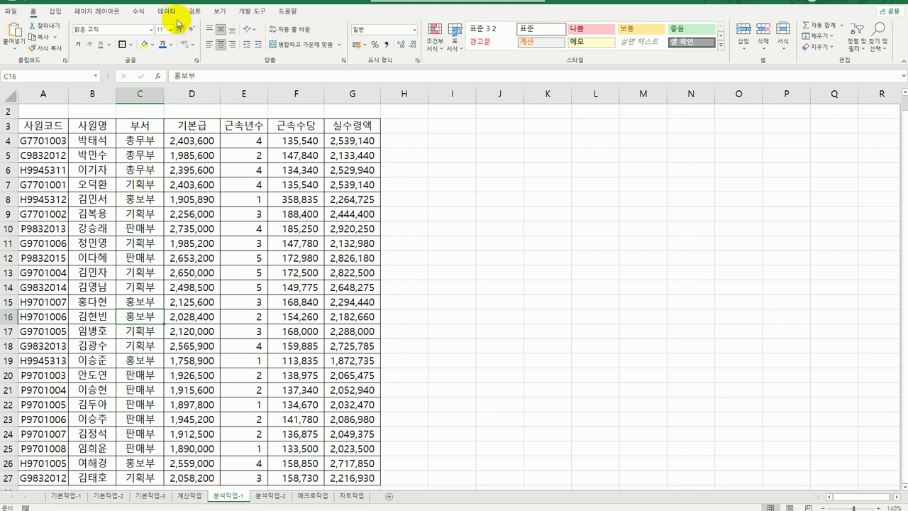
left_click(170, 12)
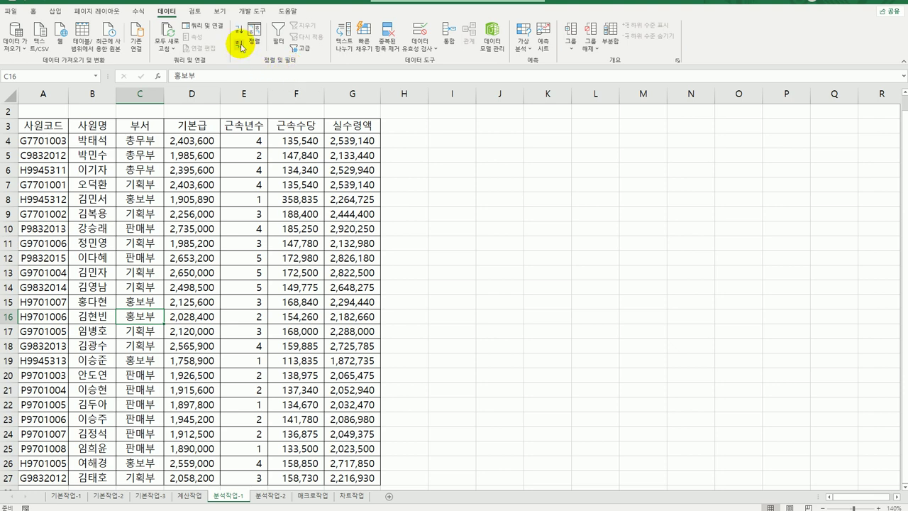
left_click(241, 47)
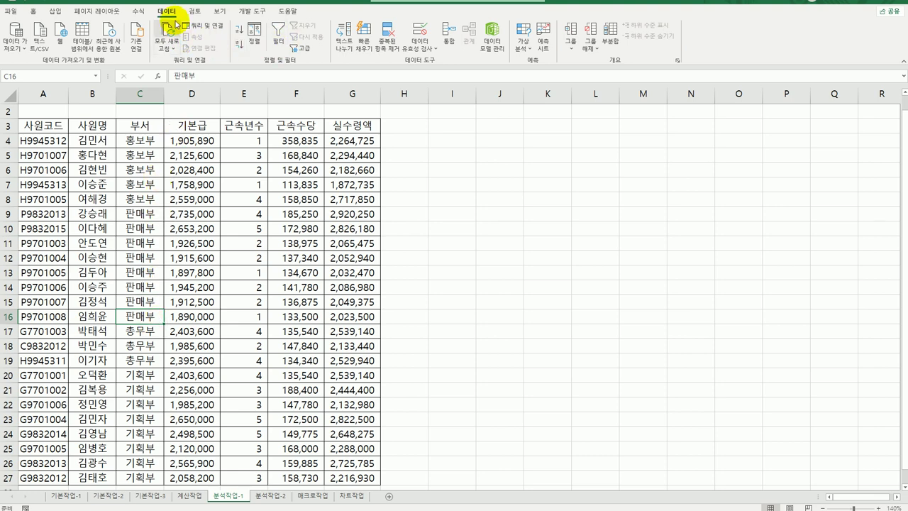
Add subtotals grouped by 부서 that use the average (평균) for 기본급 and 근속수당, with 실수령액 deselected
left_click(610, 39)
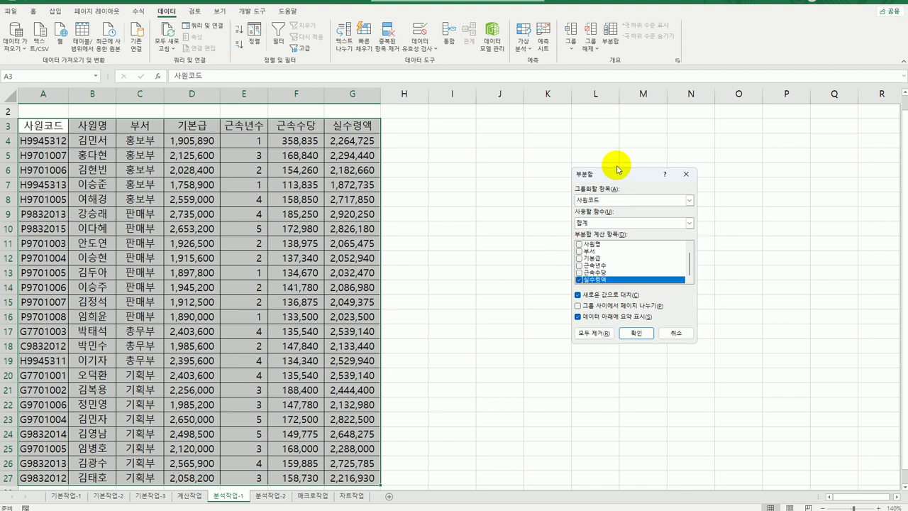
left_click_drag(617, 169, 487, 144)
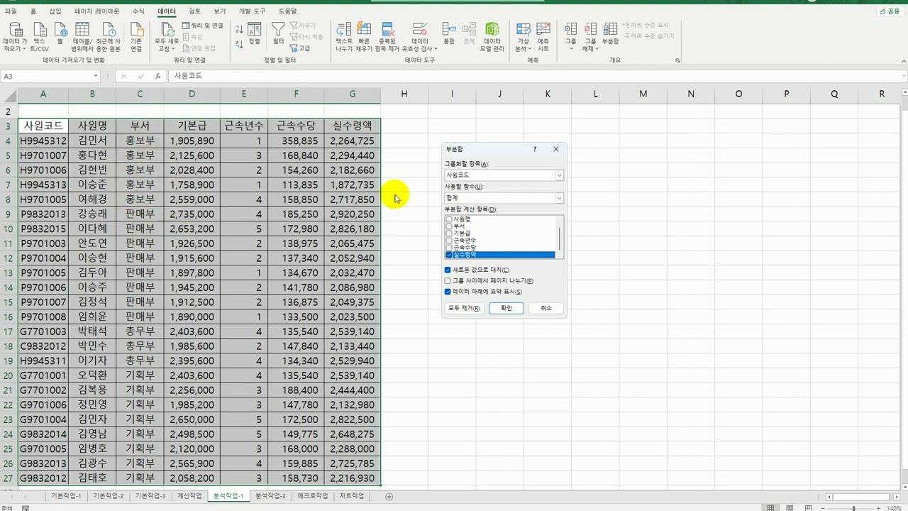
left_click(475, 176)
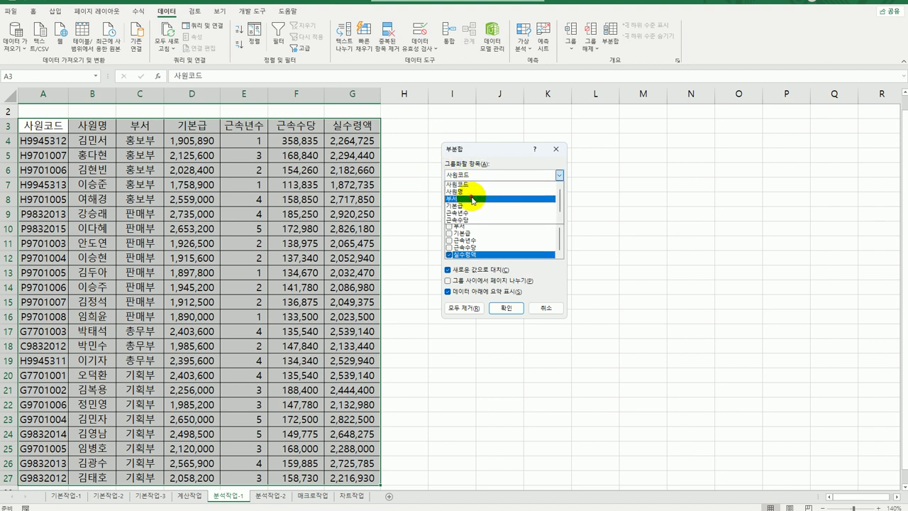
left_click(472, 197)
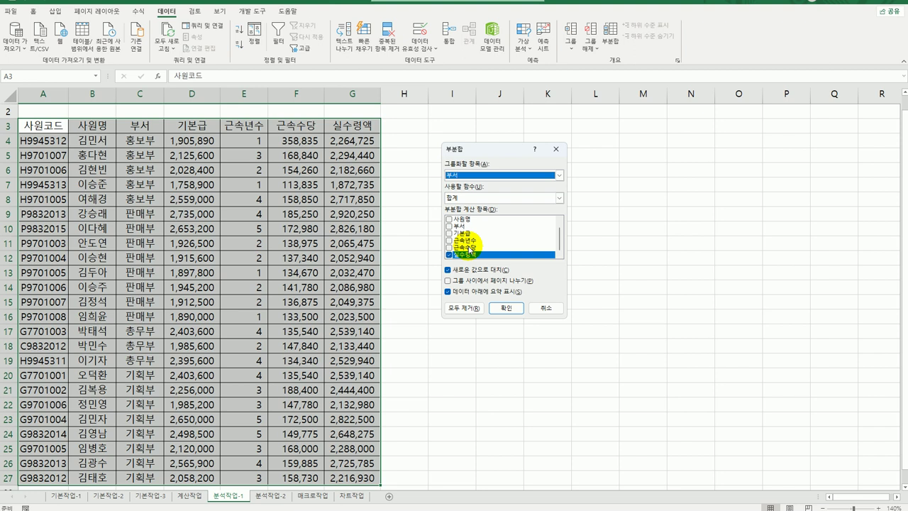
left_click(484, 199)
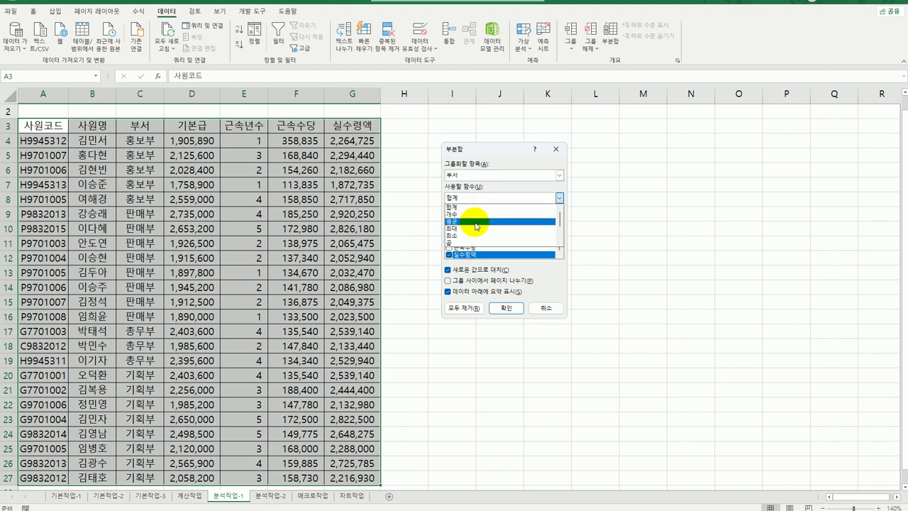
left_click(476, 221)
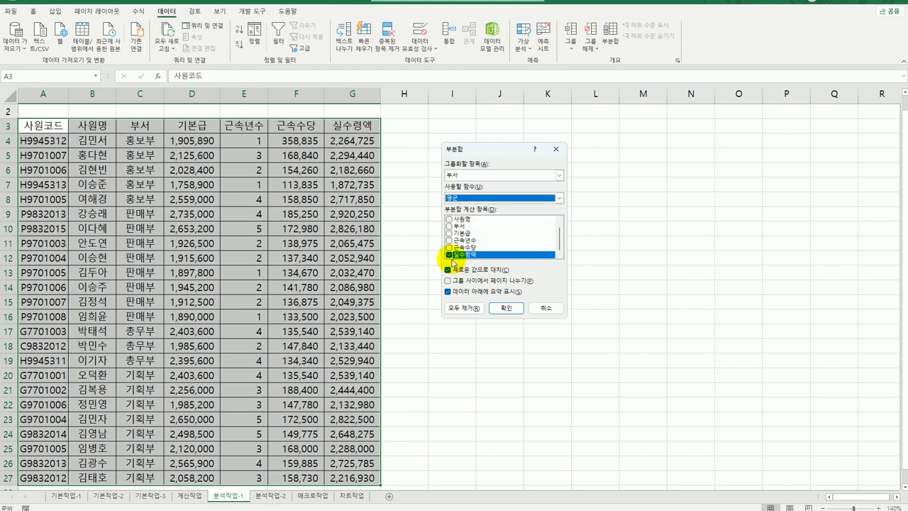
left_click(449, 255)
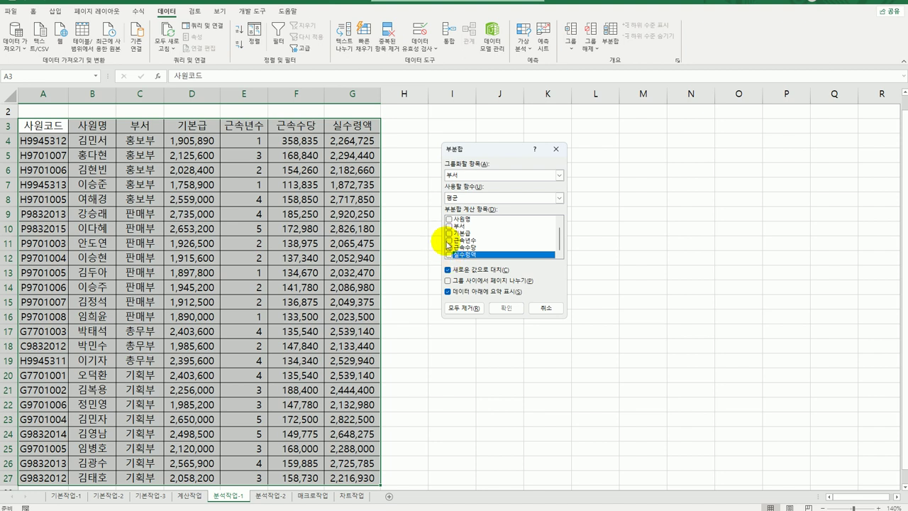
left_click(448, 234)
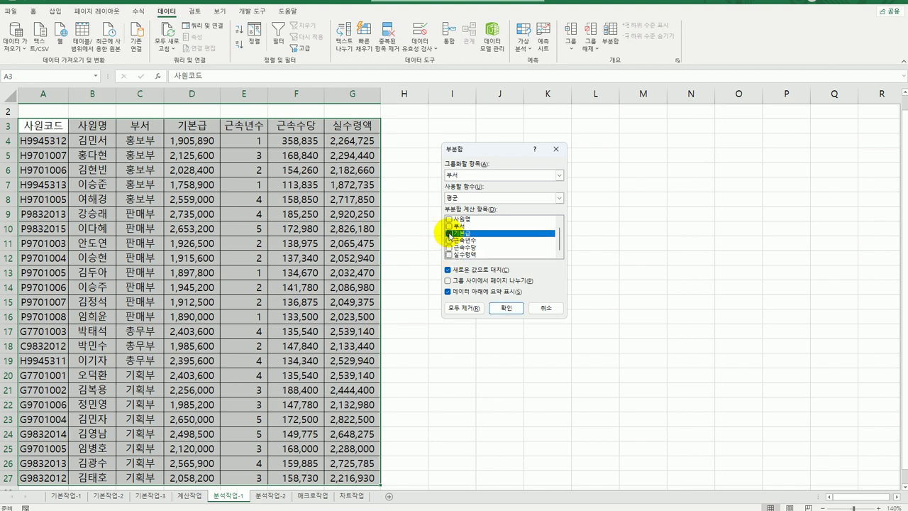
left_click(449, 247)
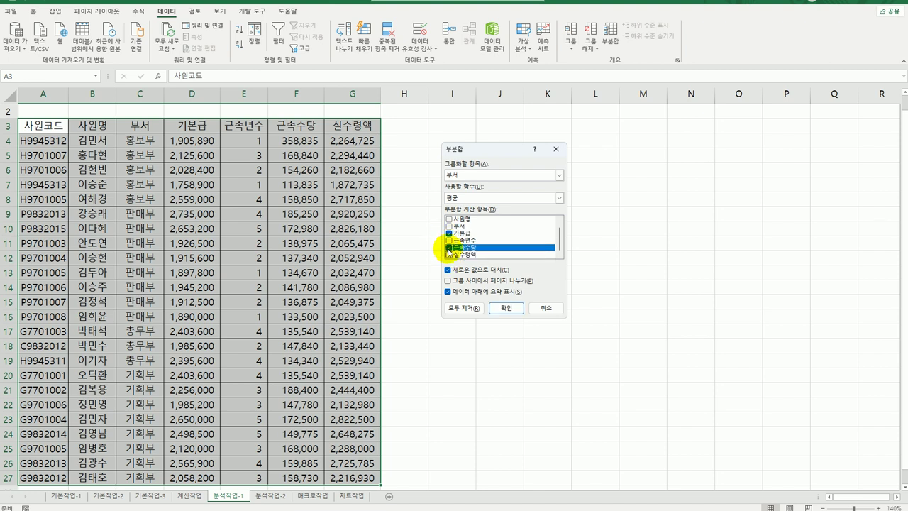
left_click(506, 307)
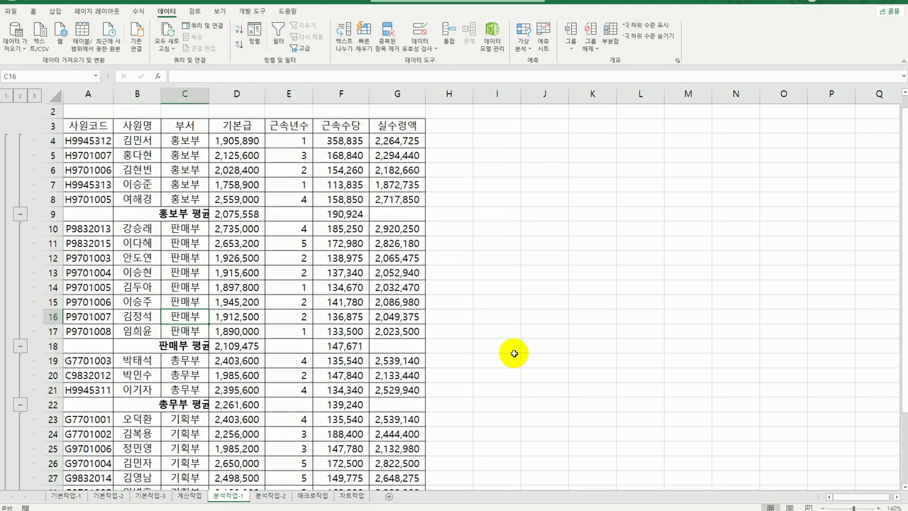
Fit the 부서 column's width to its contents and check the 홍보부 average cells for 기본급 and 근속수당
double_click(209, 96)
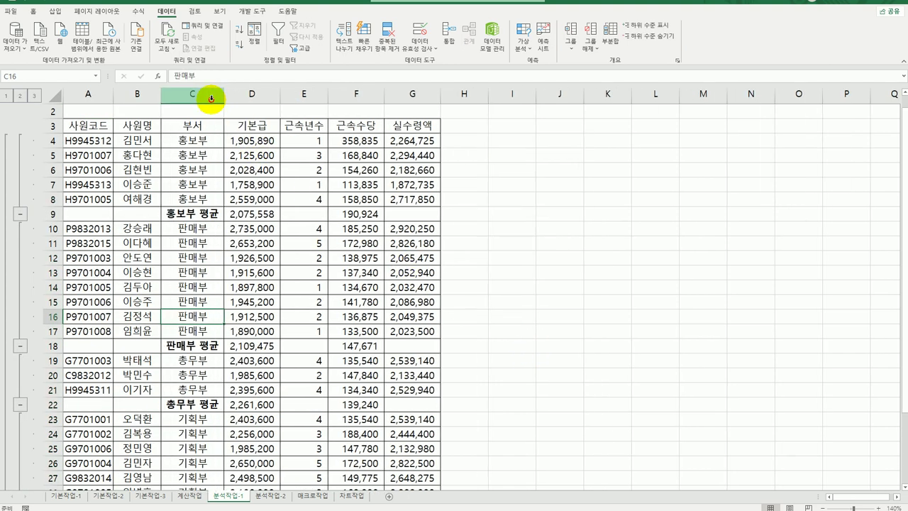
left_click(255, 214)
left_click(365, 218)
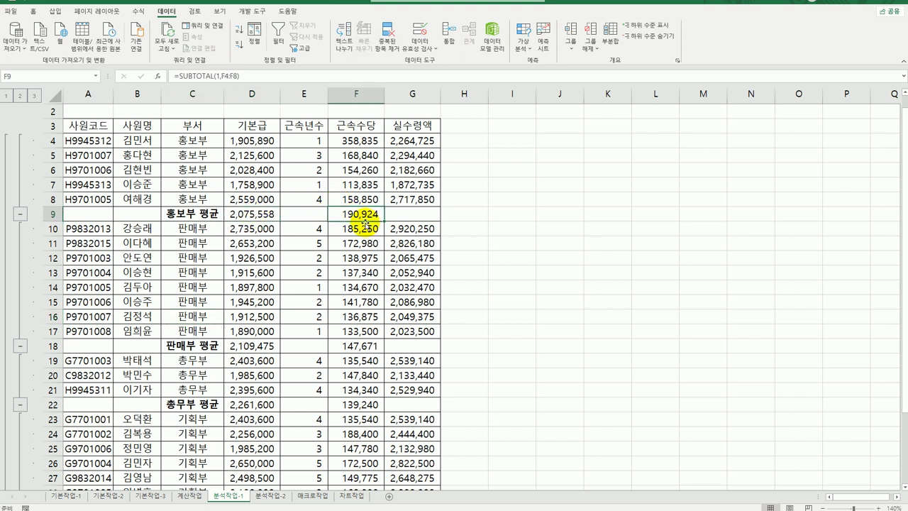
Add a second subtotal by 부서 with the maximum (최대) of 실수령액 only, without replacing the existing average subtotals
left_click(610, 42)
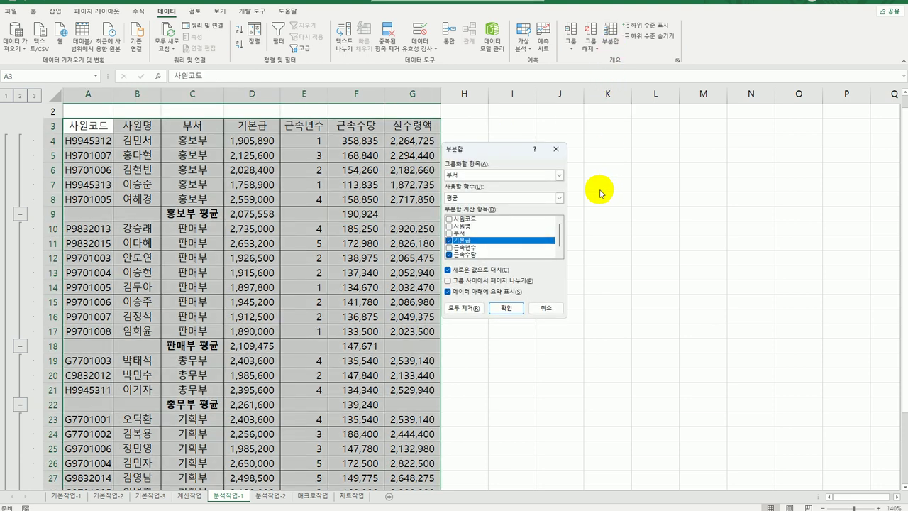
left_click_drag(502, 154, 539, 146)
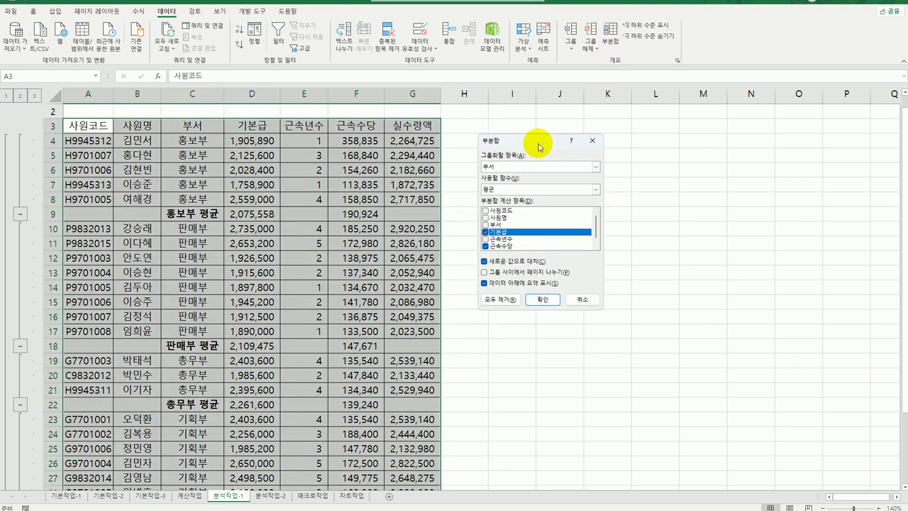
left_click(526, 189)
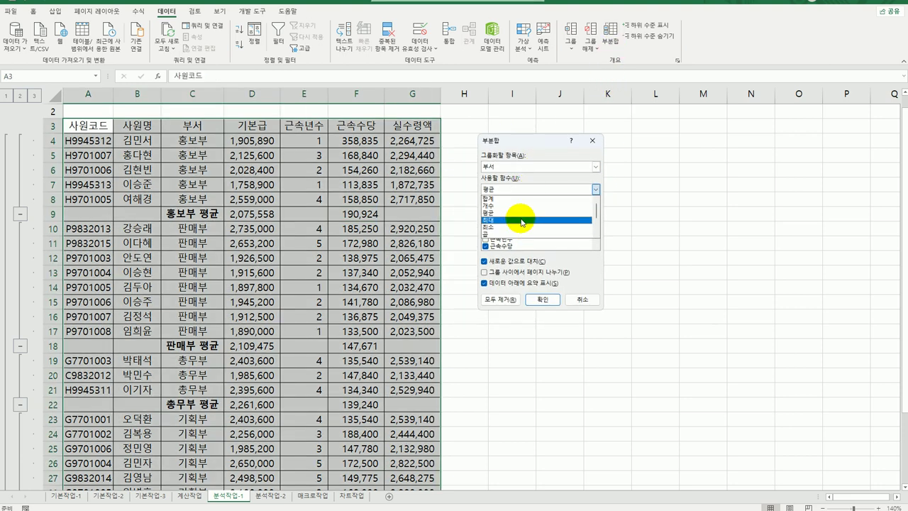
left_click(522, 220)
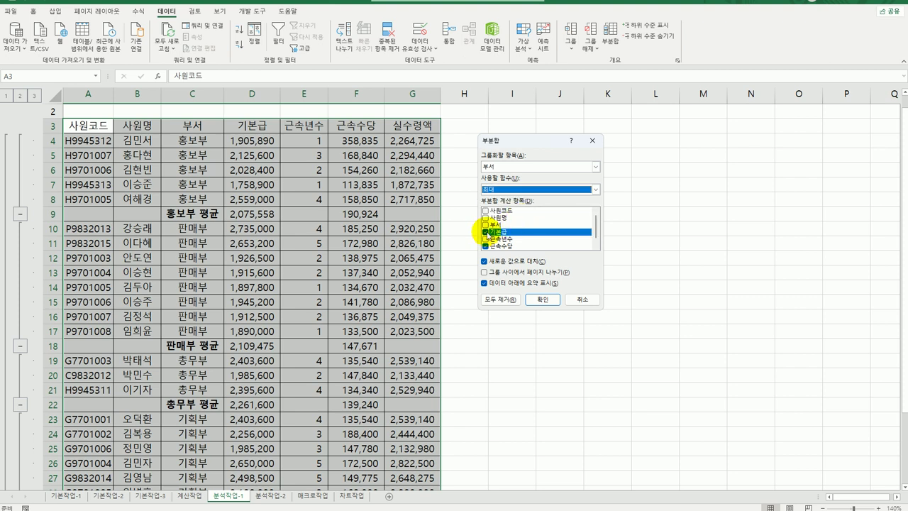
left_click(487, 233)
left_click(486, 246)
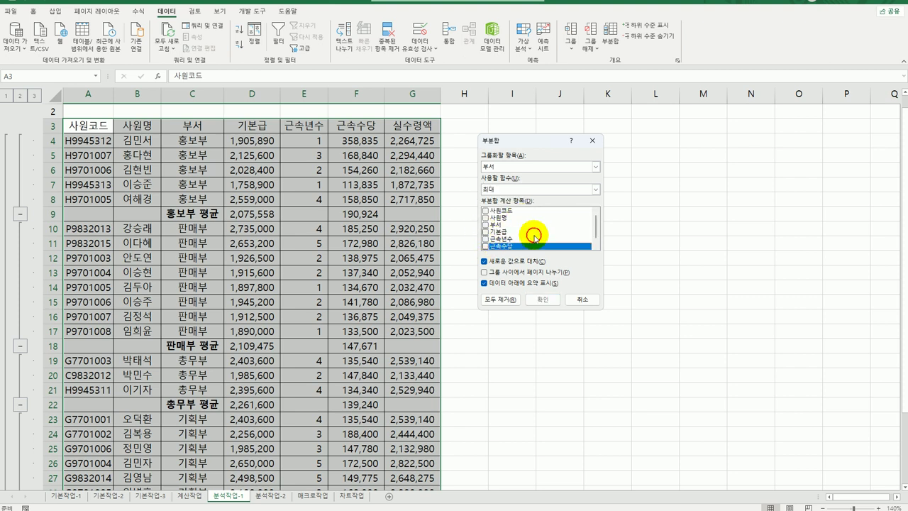
left_click_drag(595, 228, 595, 236)
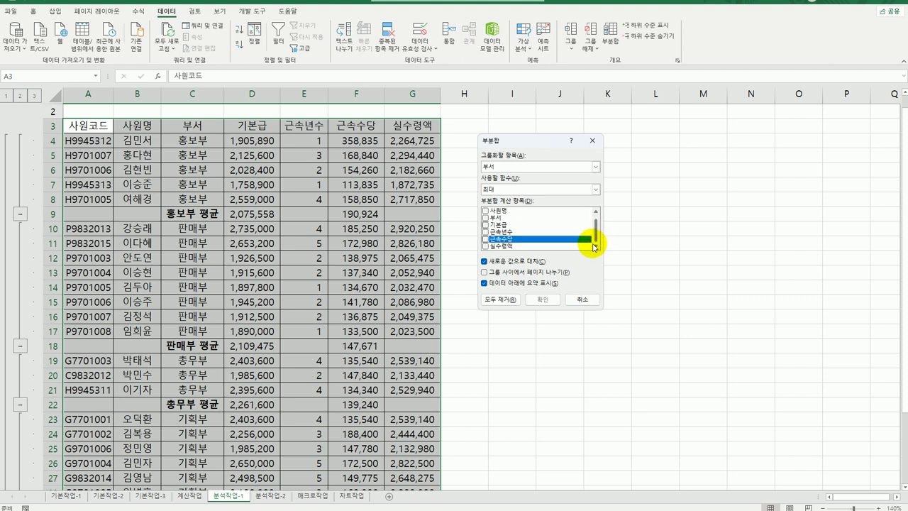
left_click(485, 246)
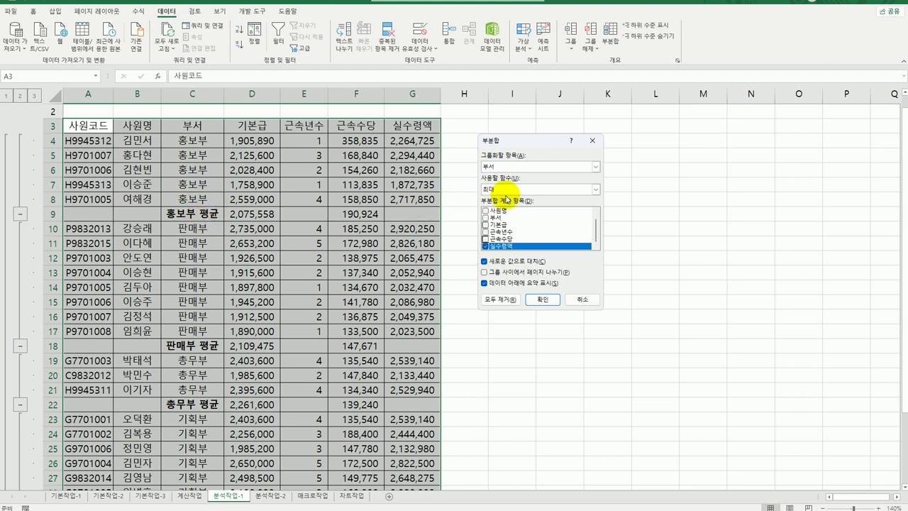
left_click(519, 267)
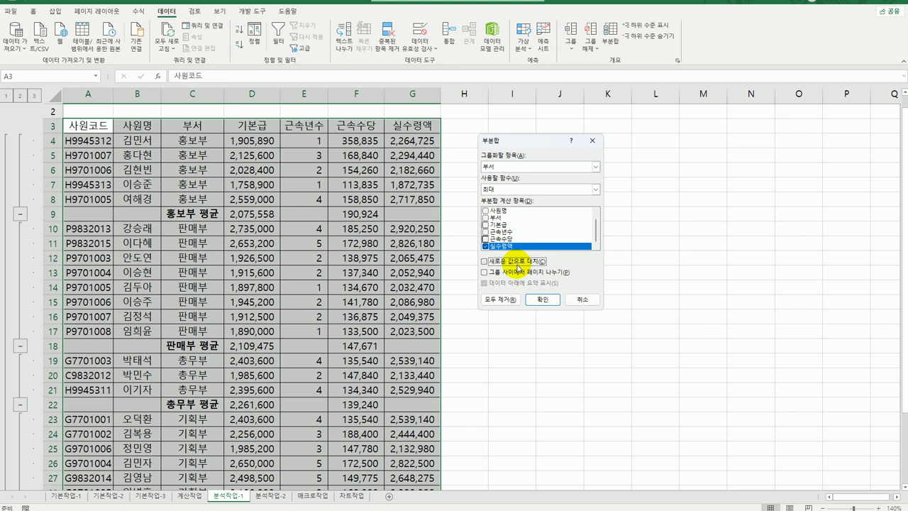
left_click(543, 302)
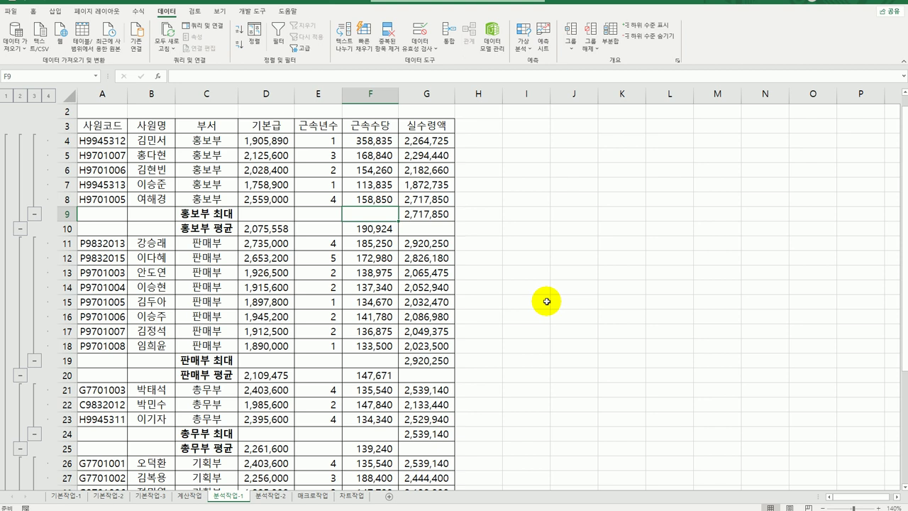
left_click(547, 302)
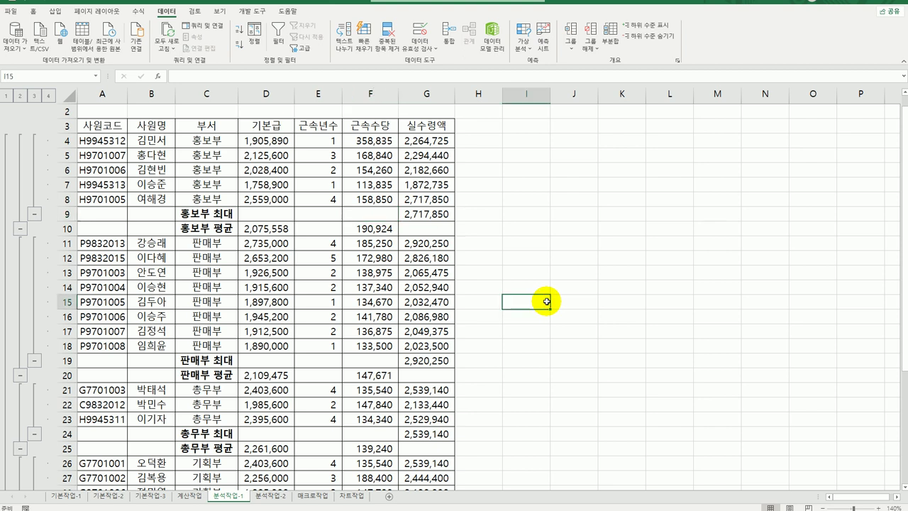
scroll(545, 301, "up", 1)
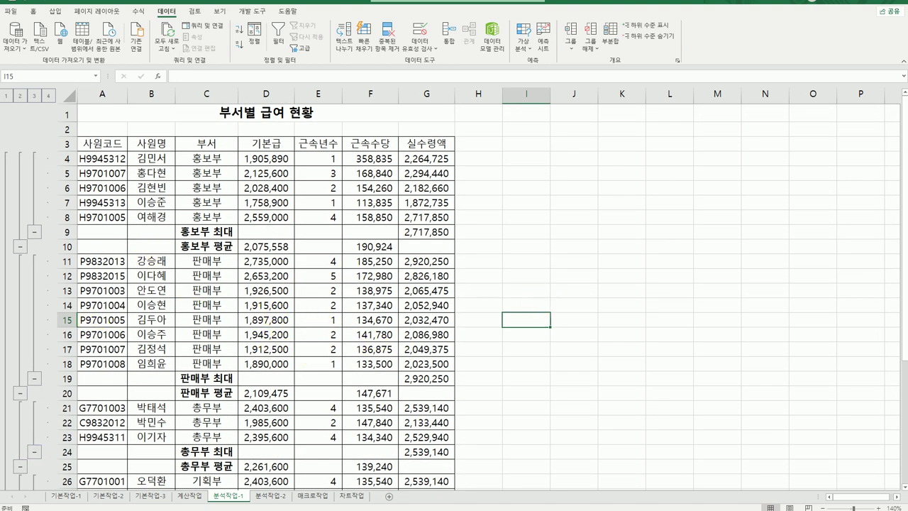
Create a pivot table from range A3:H21 on the 분석작업-2 sheet, placed on the existing worksheet at cell A26
left_click(261, 500)
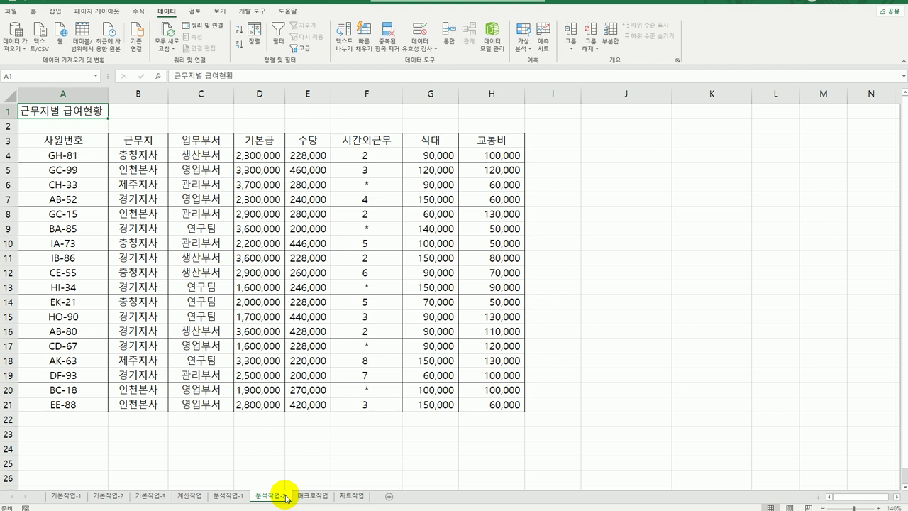
left_click(128, 176)
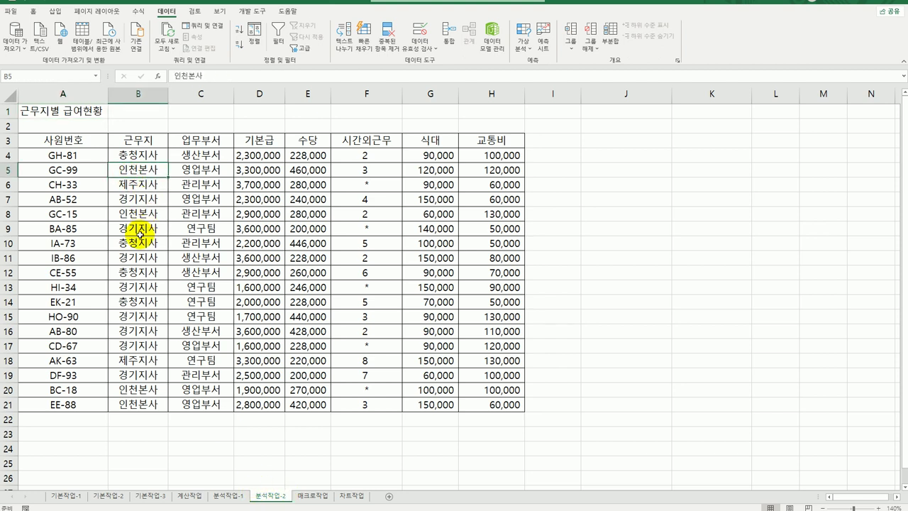
left_click(55, 13)
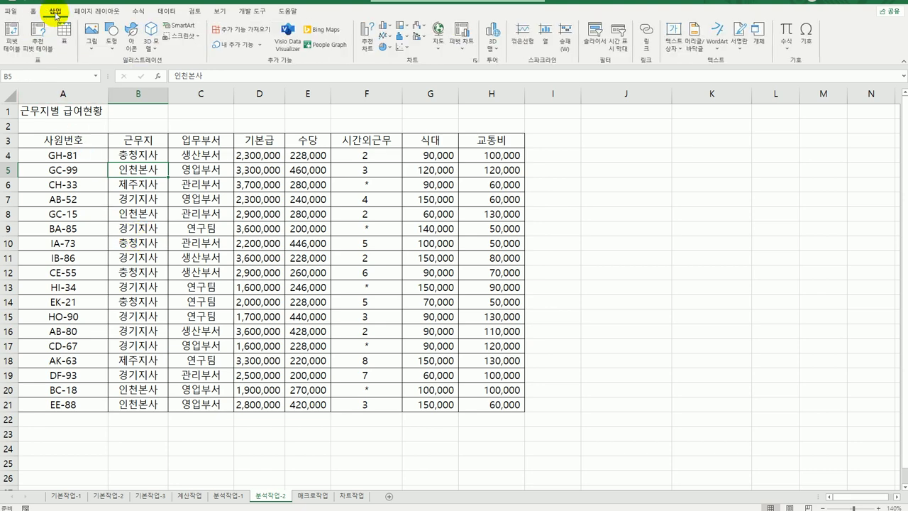
left_click(11, 39)
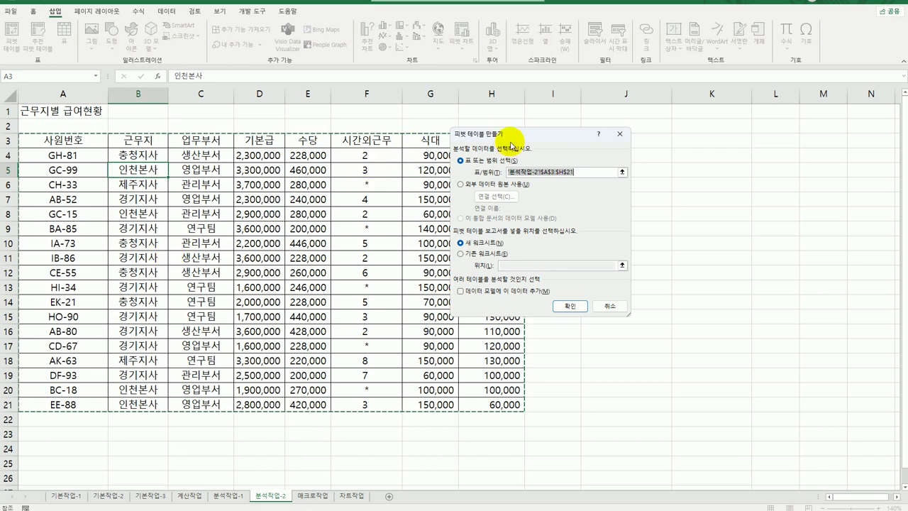
left_click_drag(511, 143, 629, 162)
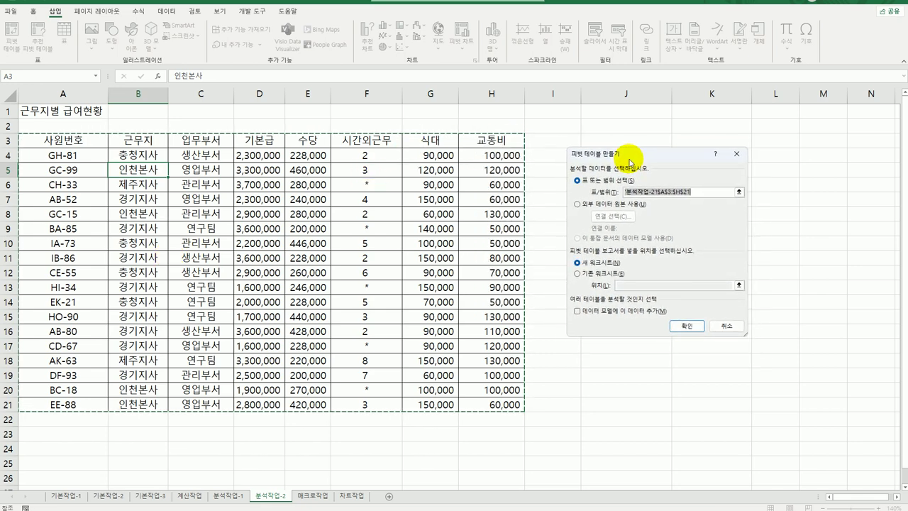
left_click(583, 273)
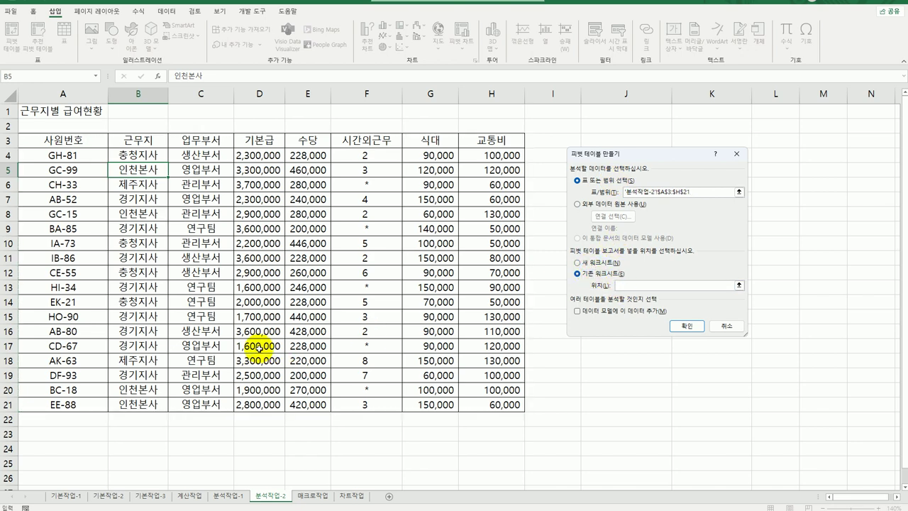
scroll(259, 347, "down", 2)
left_click(63, 391)
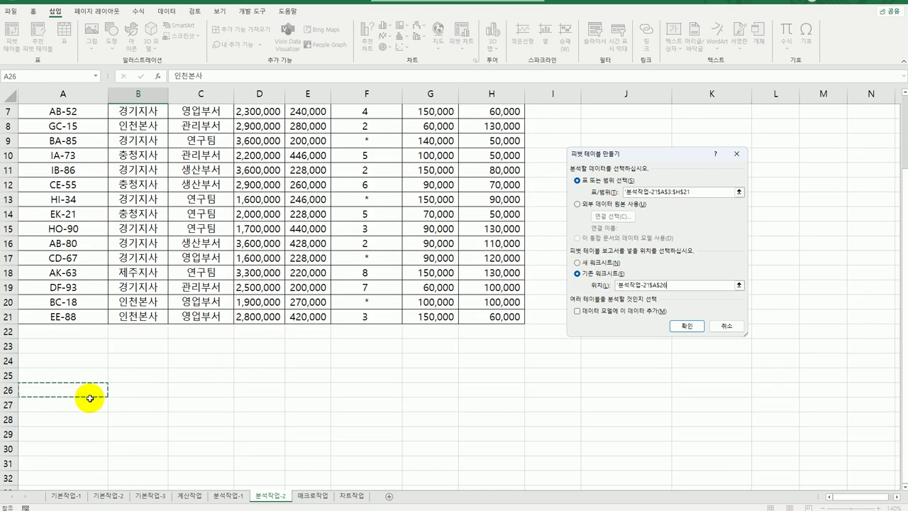
scroll(69, 394, "down", 1)
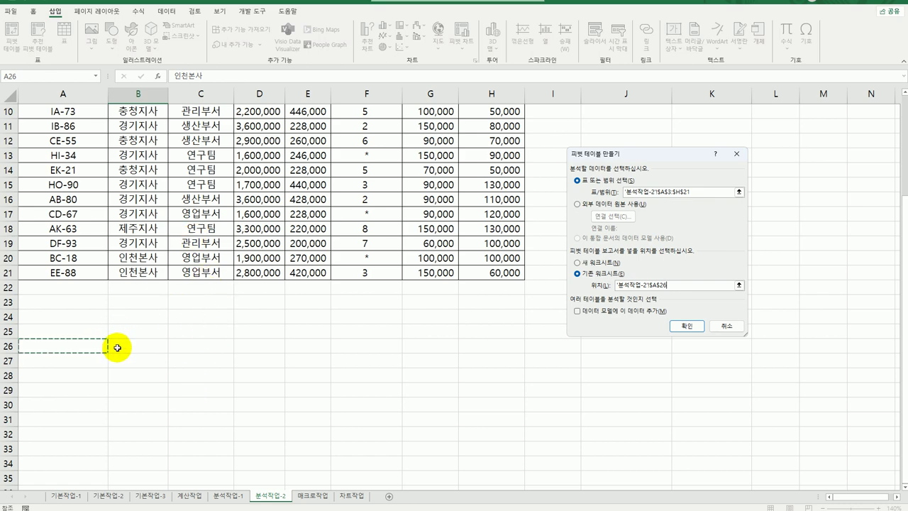
left_click(687, 328)
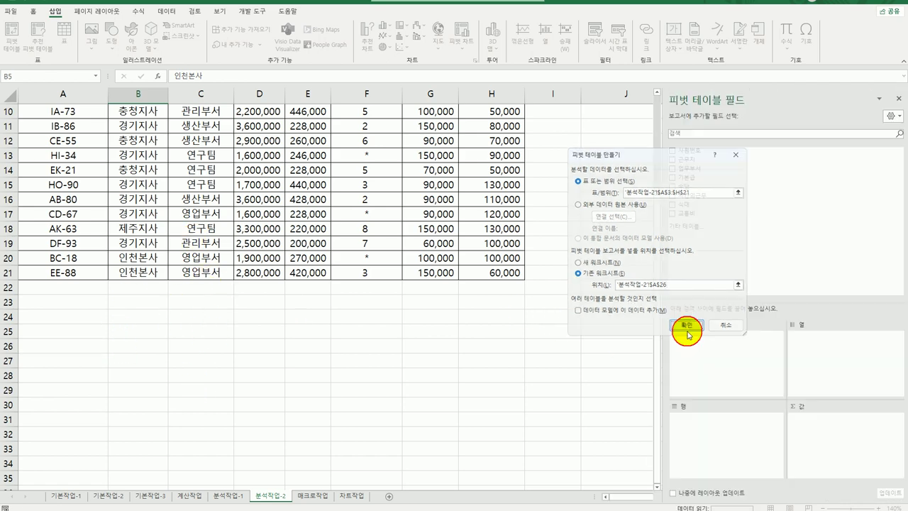
Lay out the pivot table with 업무부서 in rows, 근무지 in columns, and 기본급 and 수당 as values
scroll(540, 360, "down", 4)
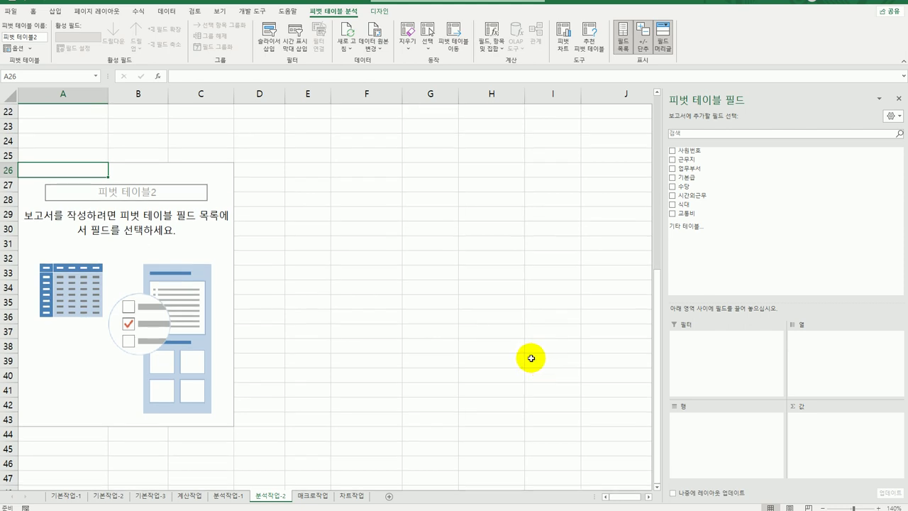
left_click_drag(739, 170, 730, 432)
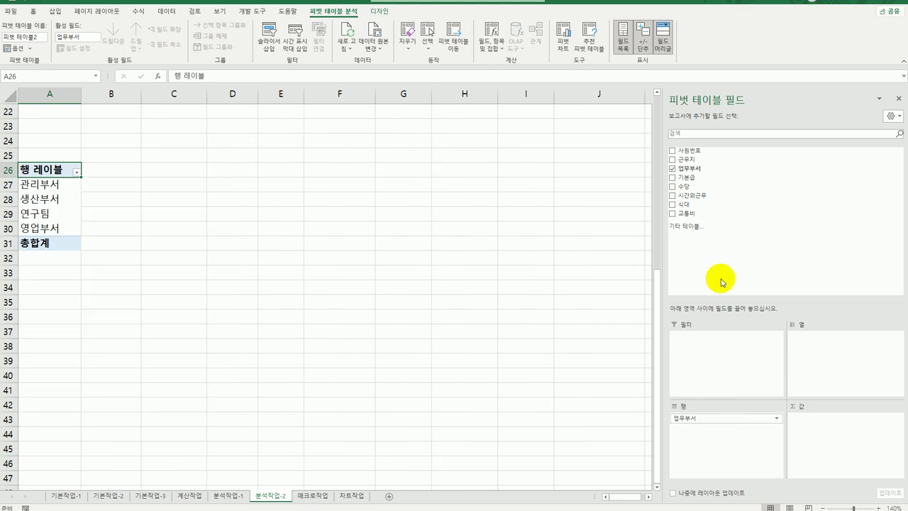
left_click_drag(699, 165, 802, 354)
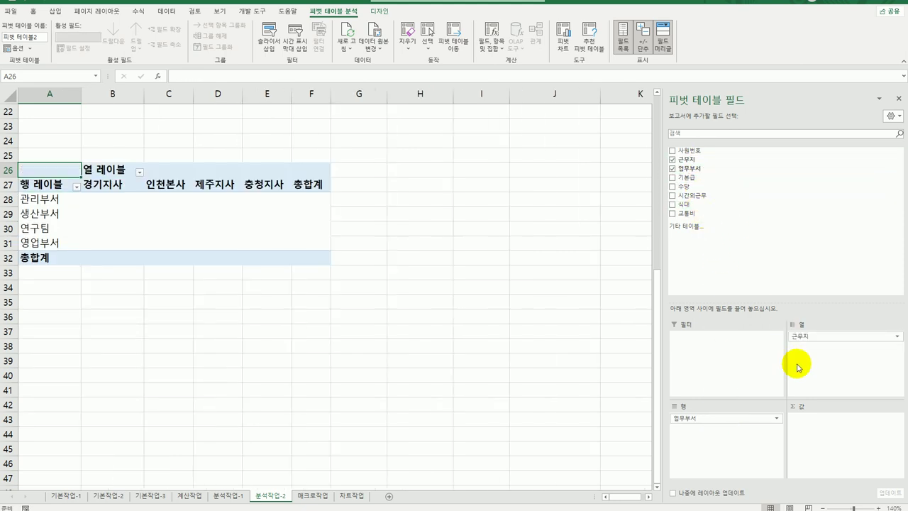
left_click_drag(709, 180, 810, 447)
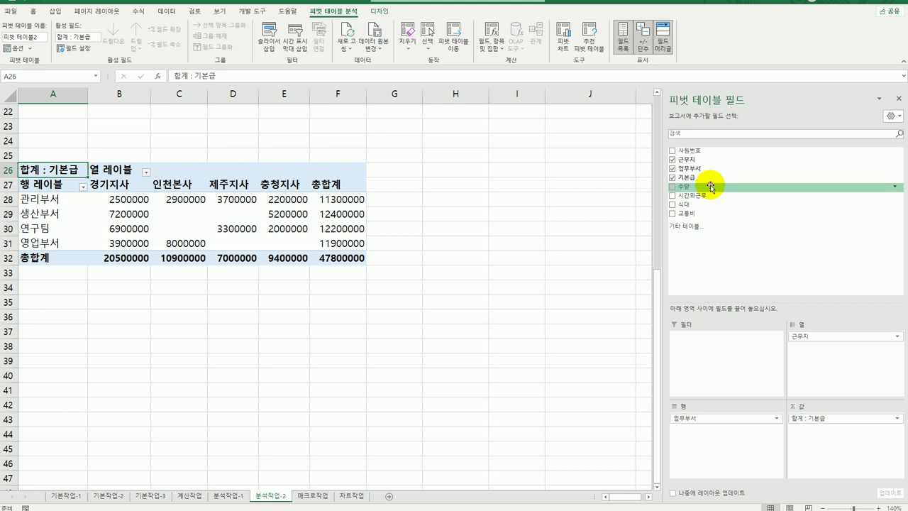
left_click_drag(712, 186, 812, 458)
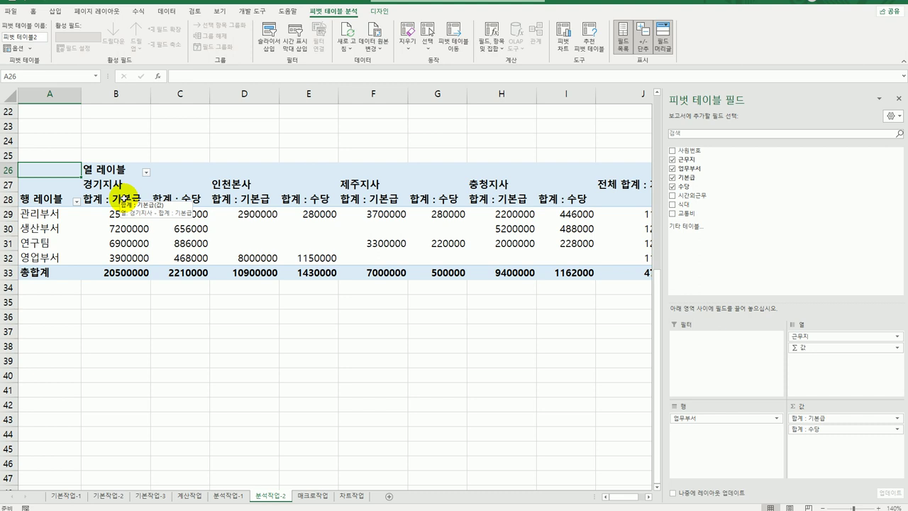
Summarize the pivot table's 기본급 values by average (평균) and move the Σ 값 field from columns to rows
left_click(122, 198)
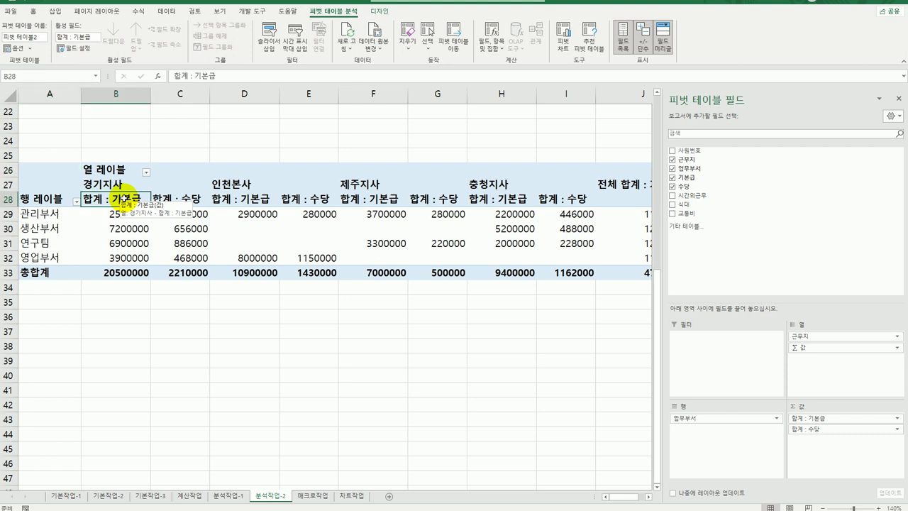
right_click(107, 200)
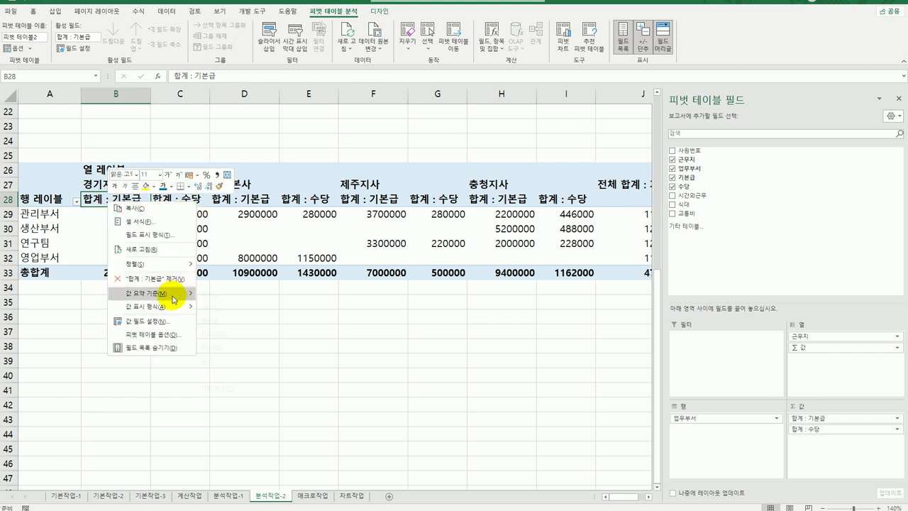
mouse_move(172, 298)
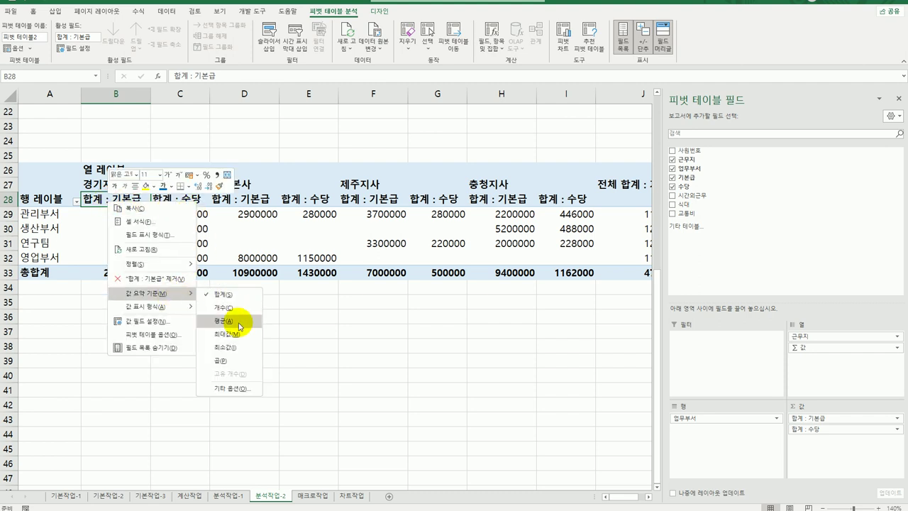
left_click(240, 325)
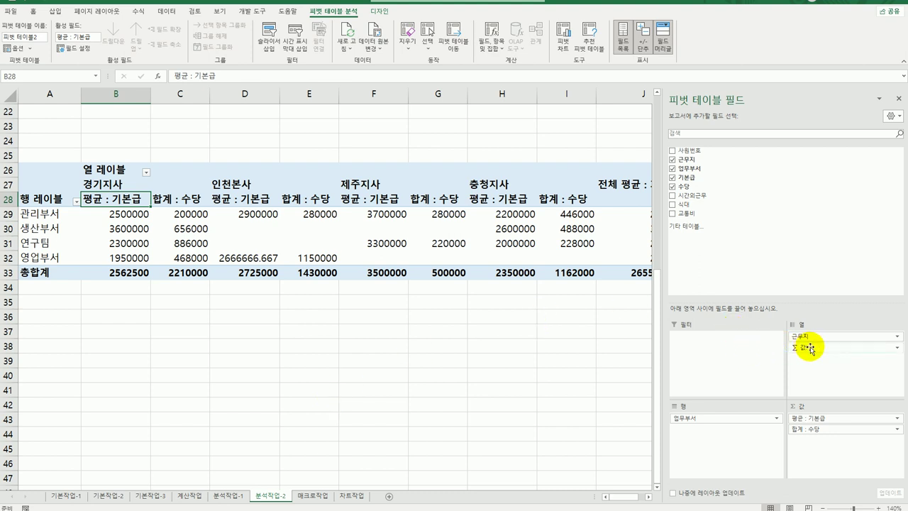
left_click_drag(810, 349, 739, 470)
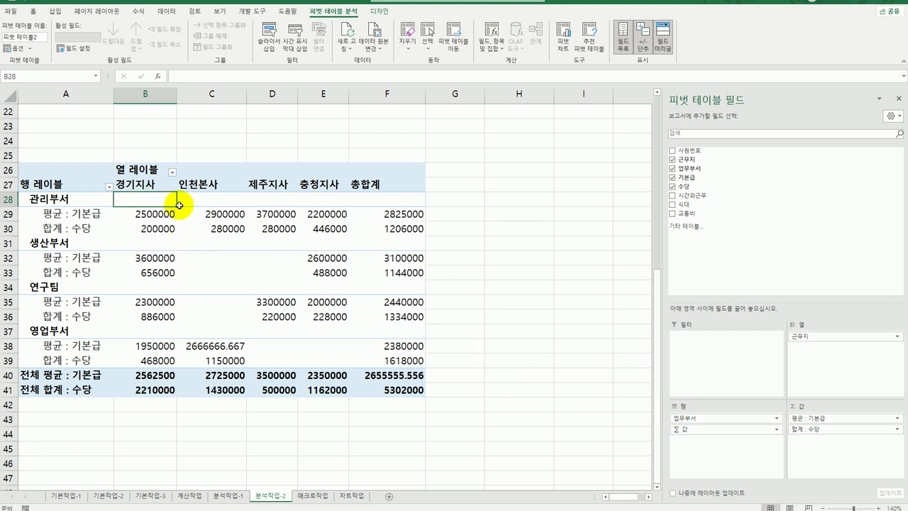
Turn off the pivot table's grand totals for both rows and columns
left_click(379, 12)
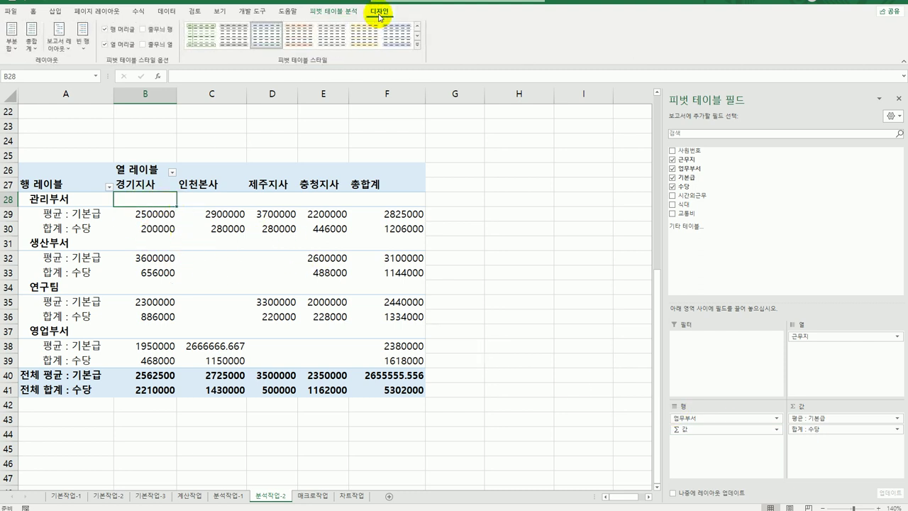
left_click(37, 51)
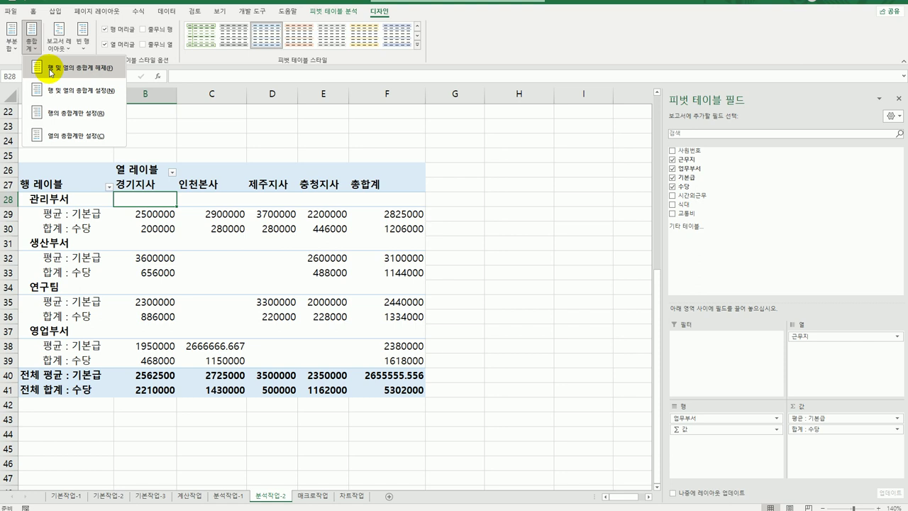
left_click(51, 71)
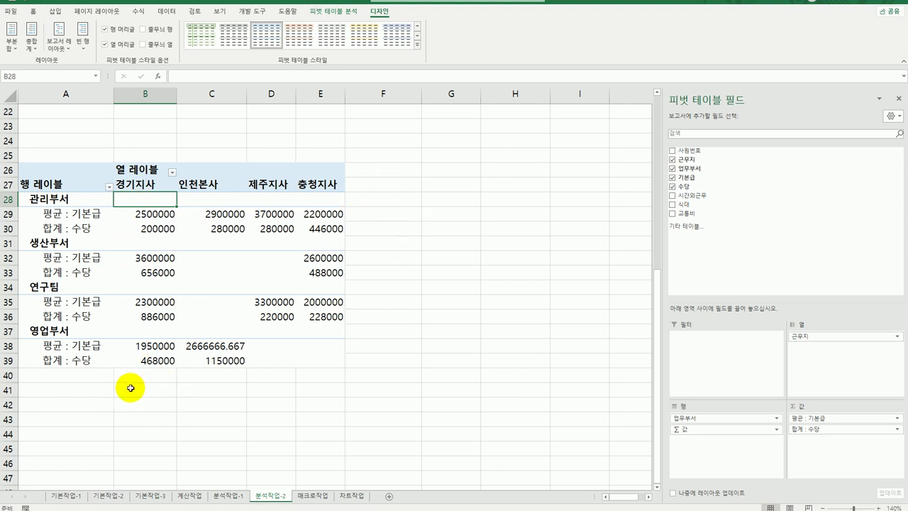
left_click(271, 399)
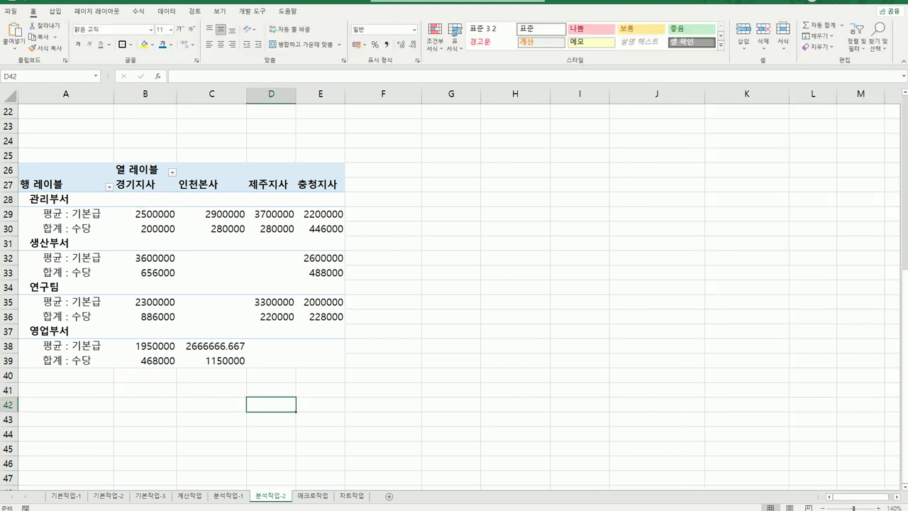
left_click(228, 496)
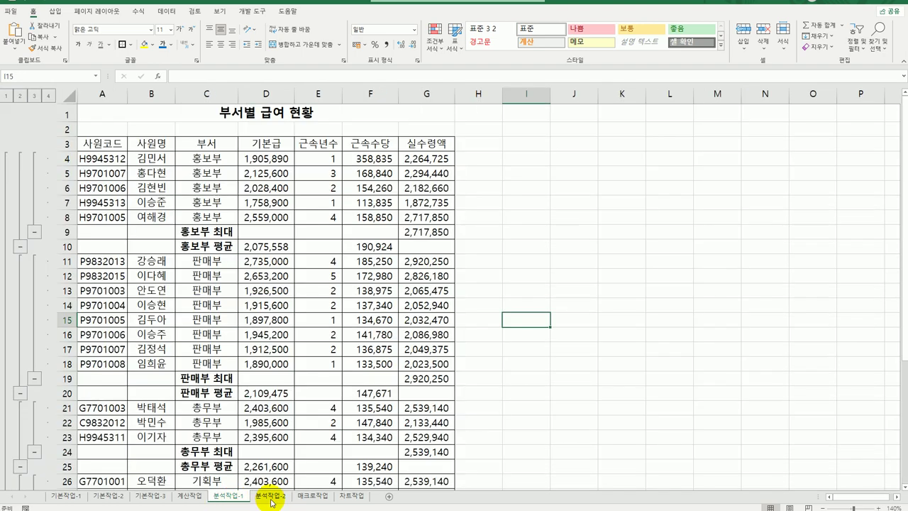
left_click(270, 497)
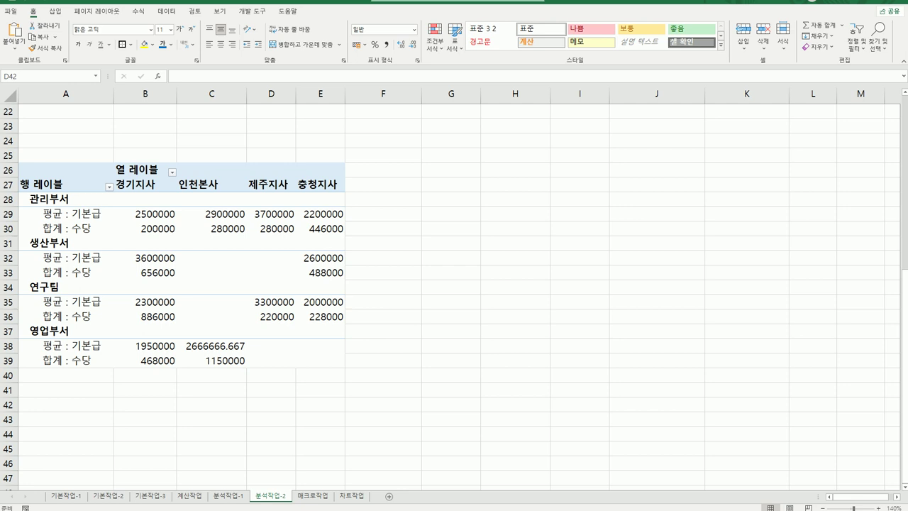
Insert a form-control button covering cells G3:H4 on the 매크로작업 sheet
left_click(323, 499)
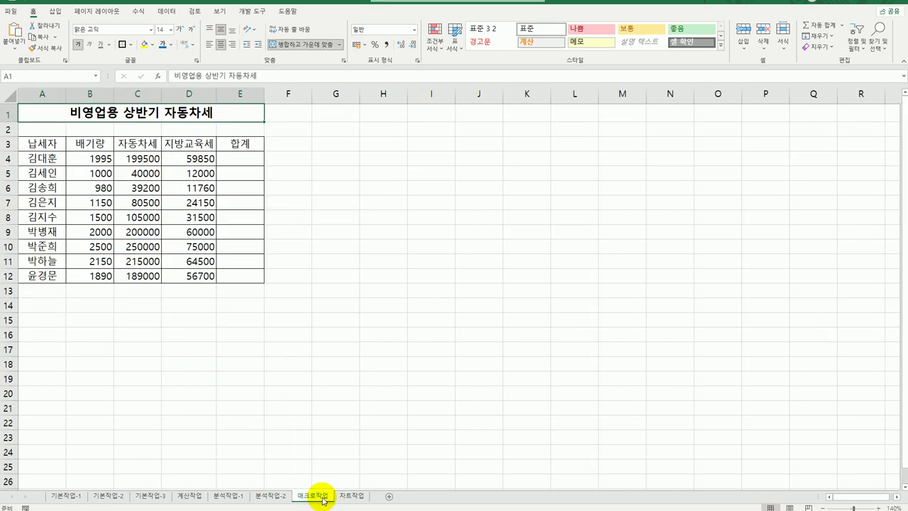
left_click(332, 391)
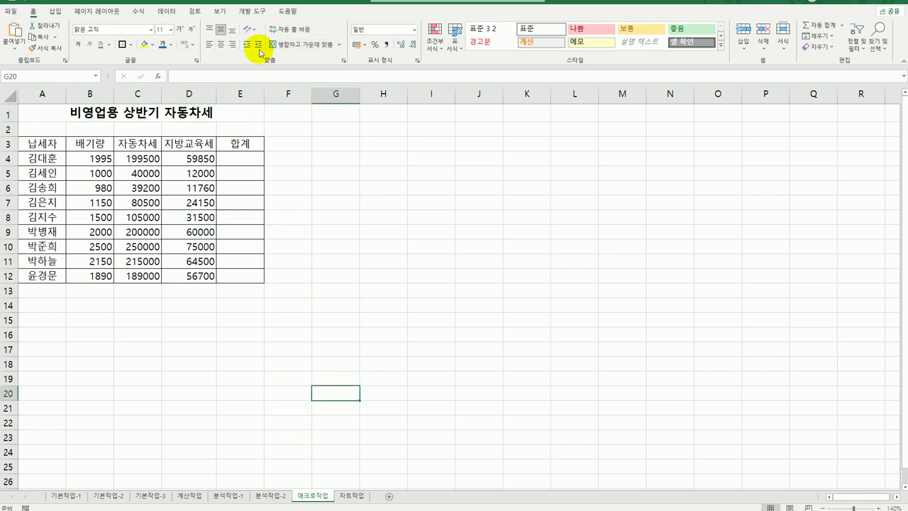
left_click(256, 12)
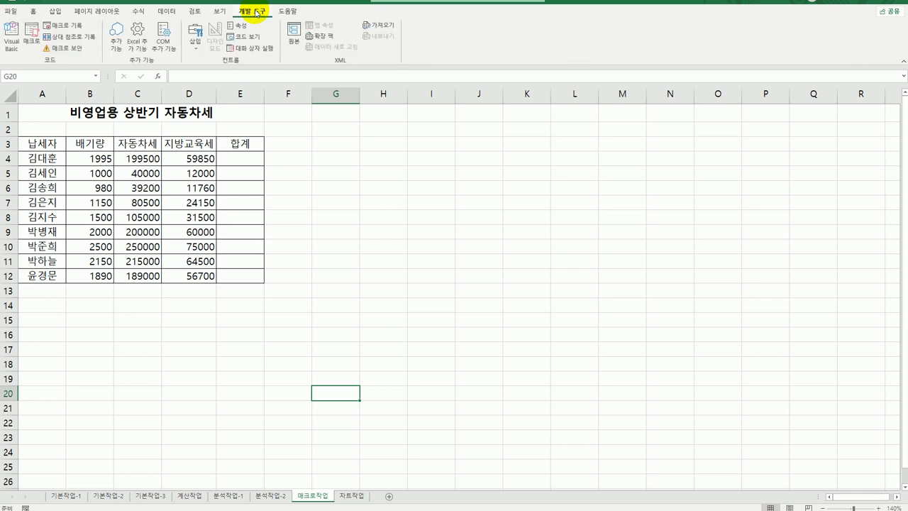
left_click(195, 47)
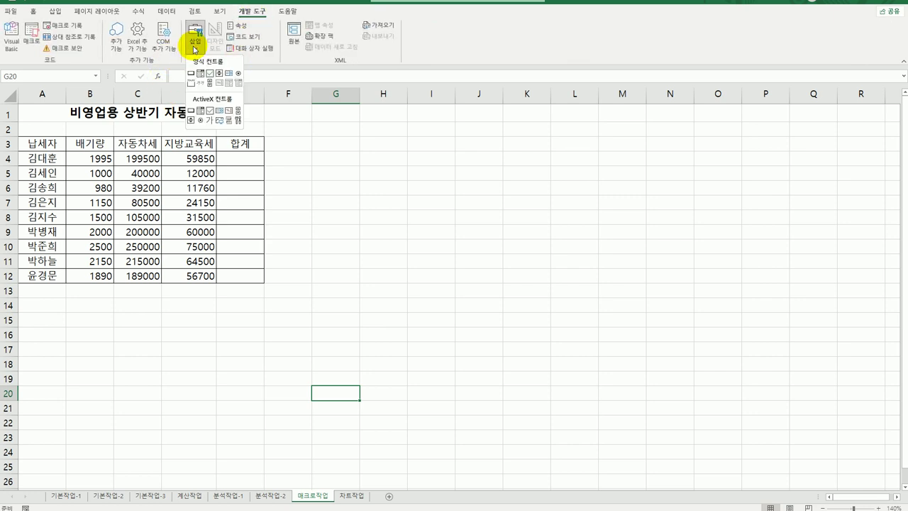
left_click(190, 73)
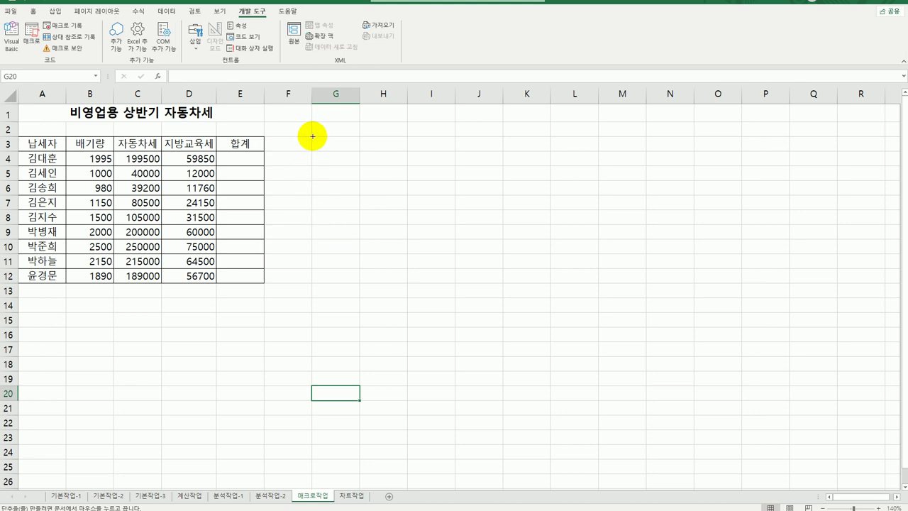
left_click_drag(313, 135, 399, 165)
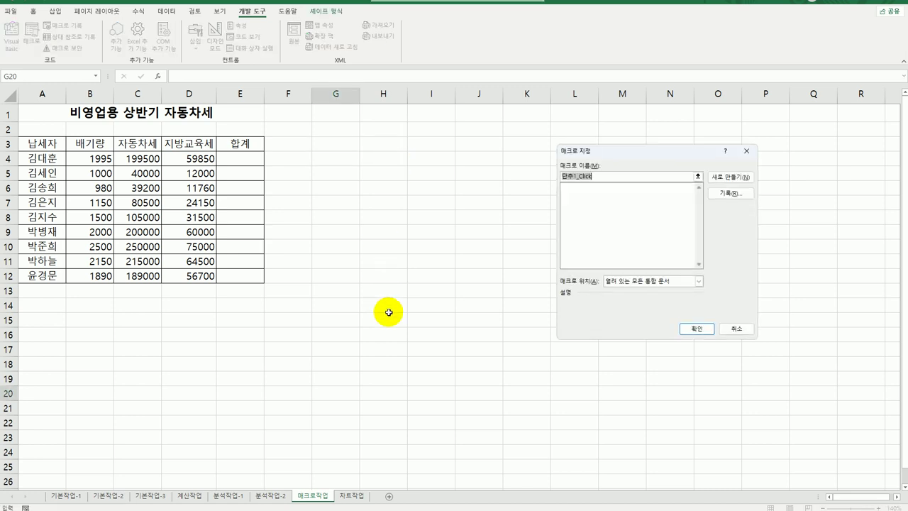
Assign the button a new macro named 합계, stored in the current workbook, and start recording it
type("g")
key("BackSpace")
key("BackSpace")
type("gkqrP")
left_click(722, 195)
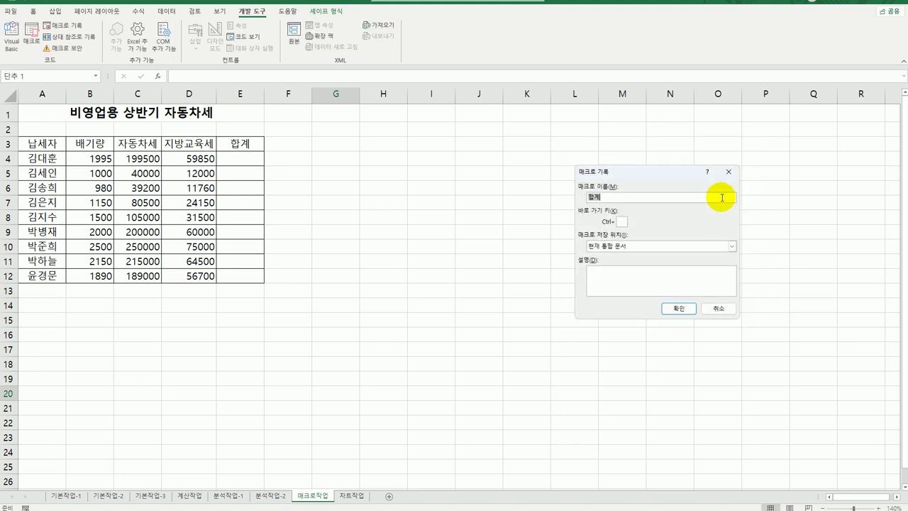
left_click_drag(630, 172, 529, 167)
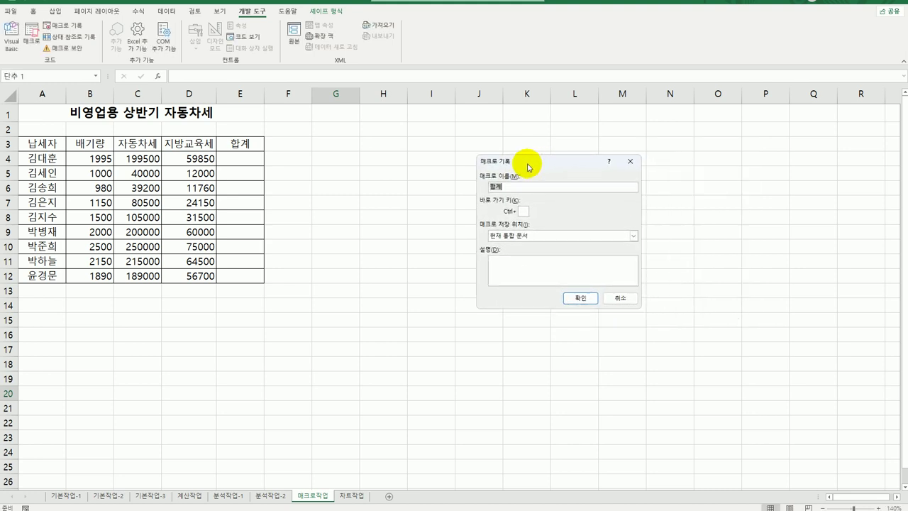
left_click(582, 296)
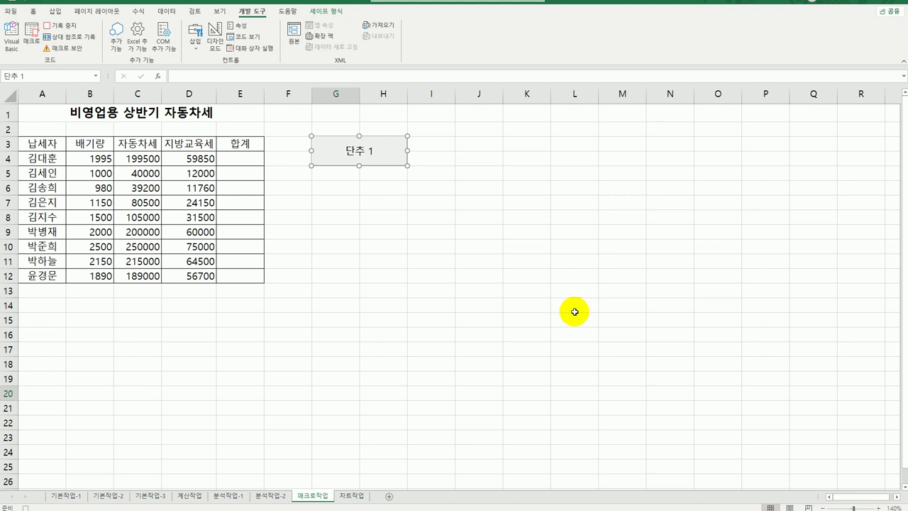
Enter the formula =C4+D4 in cell E4 to add 자동차세 and 지방교육세 for the first row
left_click(246, 163)
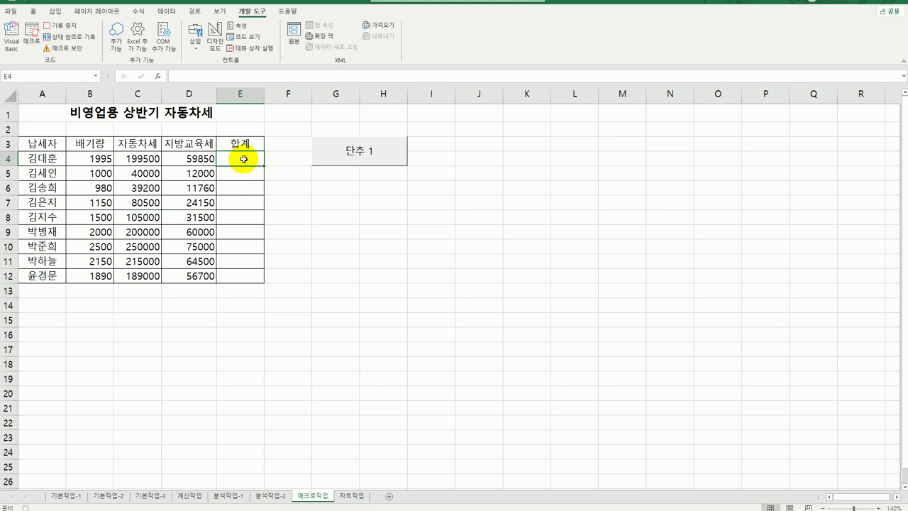
type("=")
left_click(139, 159)
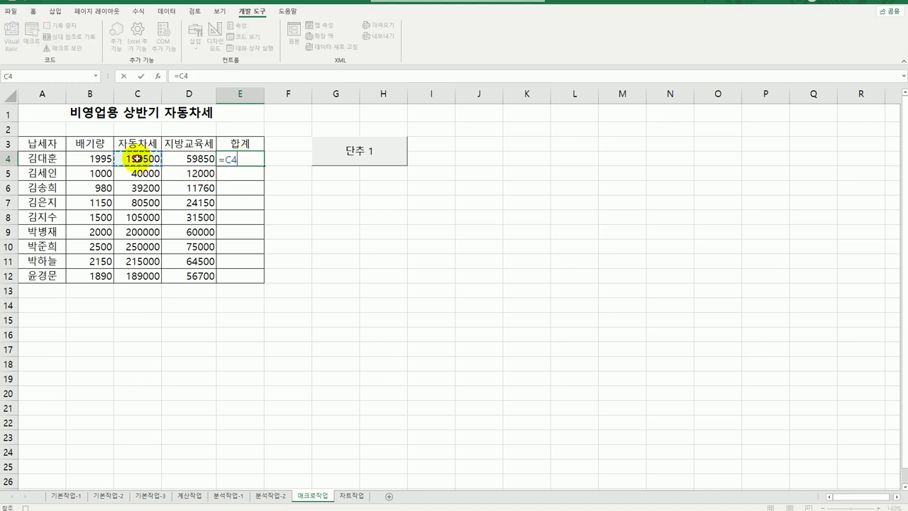
type("+")
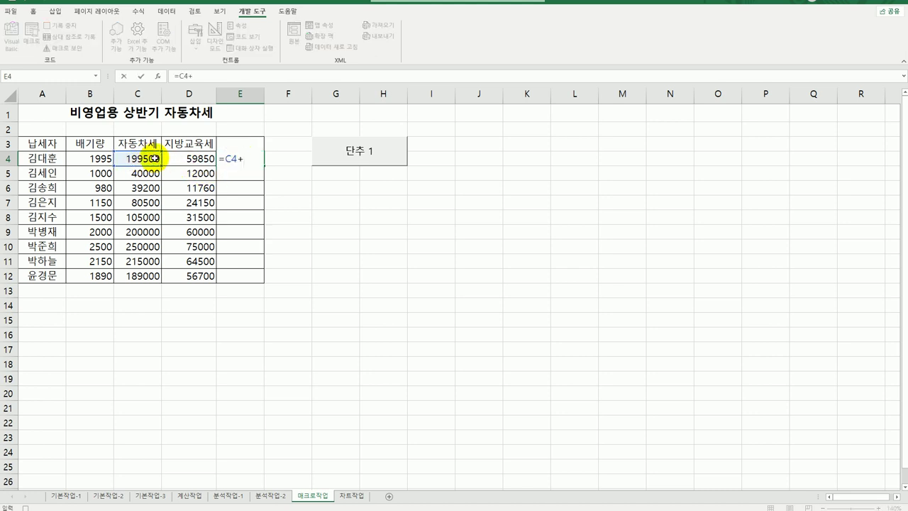
left_click(185, 157)
key("Return")
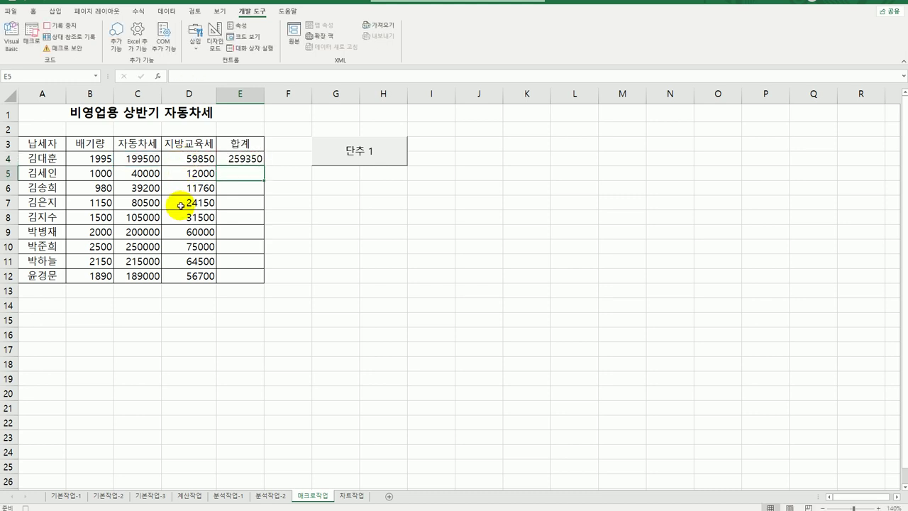
Fill the 합계 formula from E4 down to E12 and stop recording the macro
left_click(238, 162)
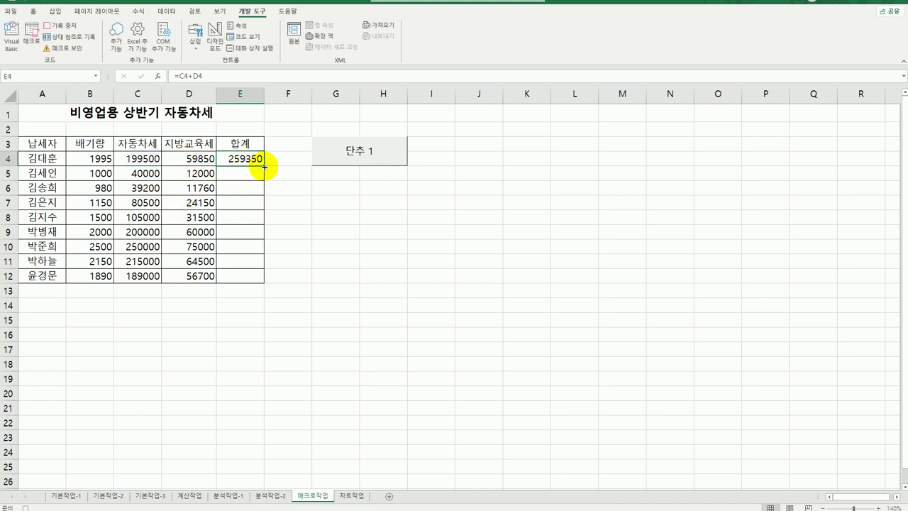
left_click_drag(263, 165, 248, 280)
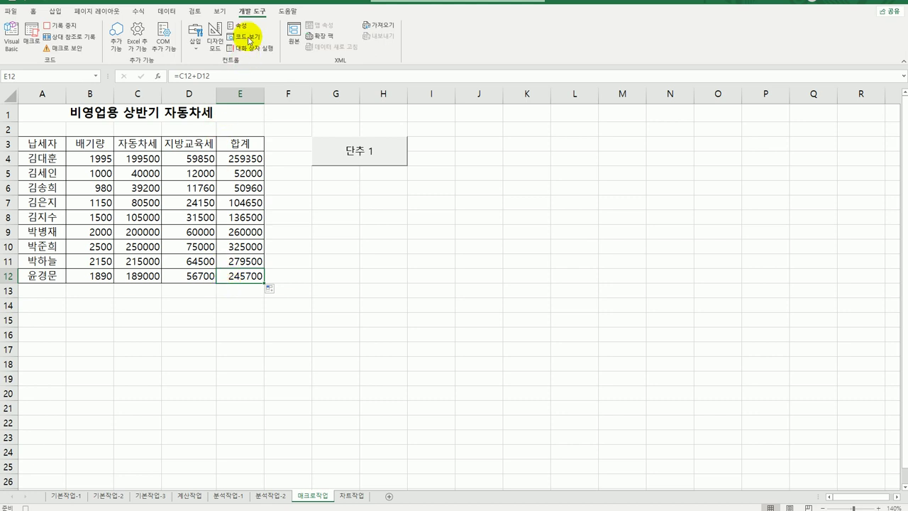
left_click(60, 27)
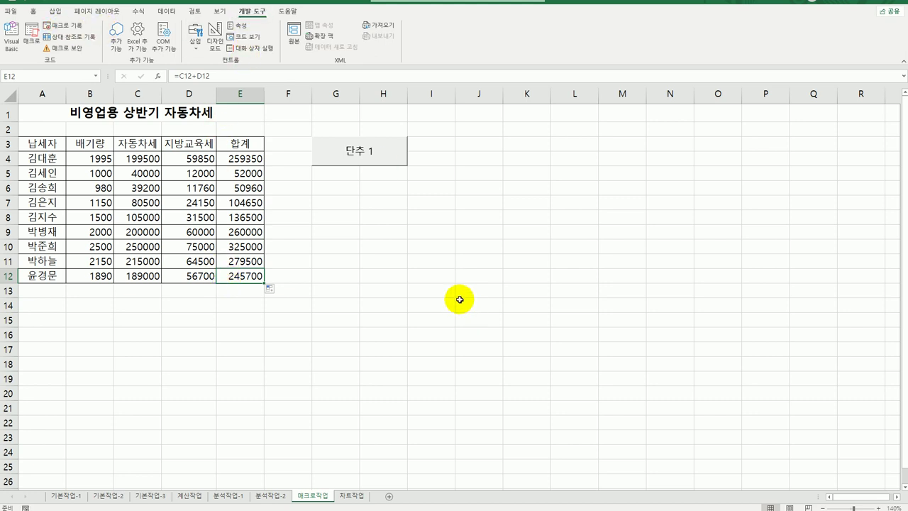
Change the caption of the form-control button to 합계
right_click(358, 158)
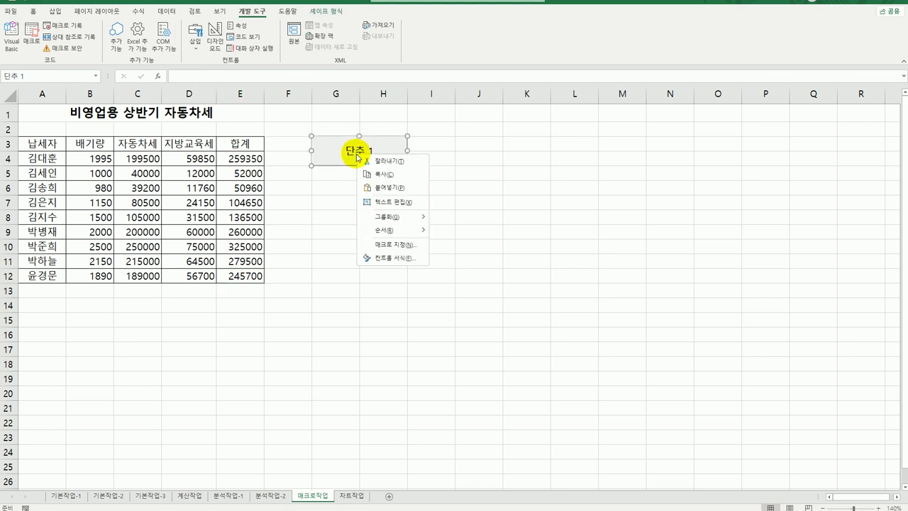
left_click(393, 205)
key("ctrl+a")
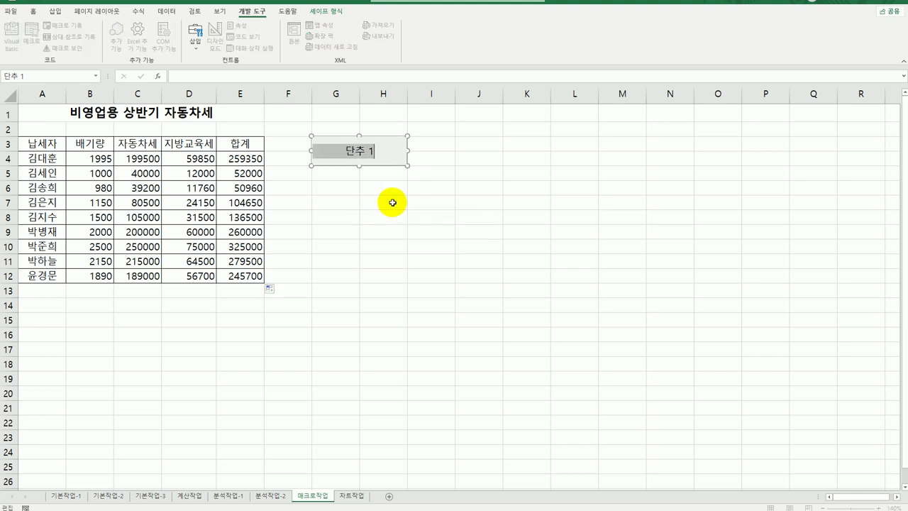
type("합ㄱ")
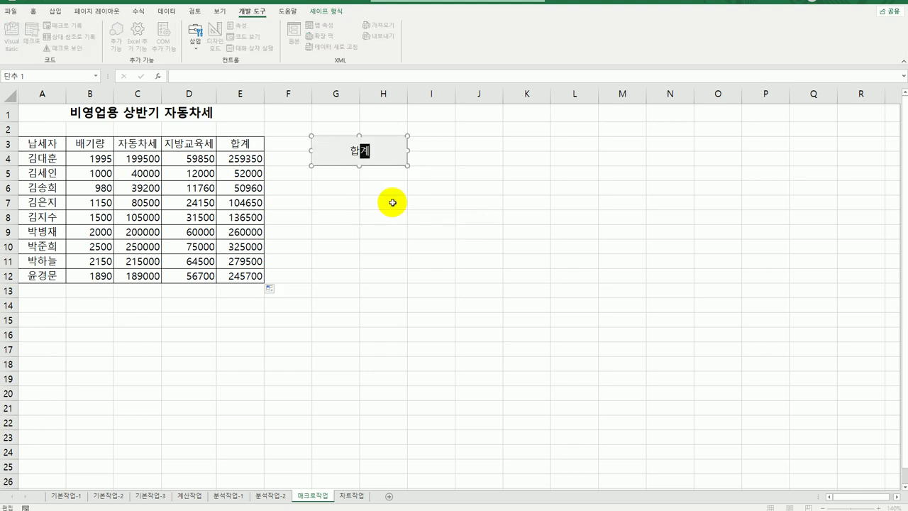
left_click(442, 277)
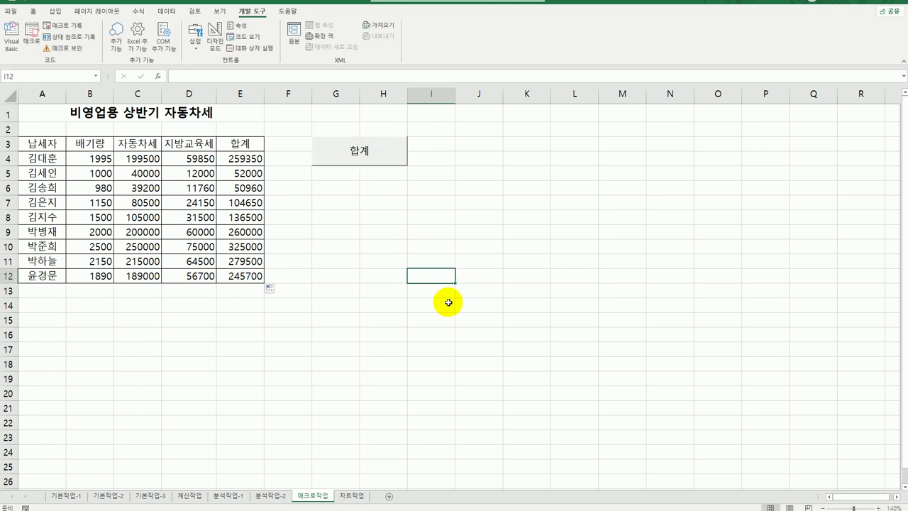
Insert a rounded rectangle covering cells G6:H7 and label it 서식
left_click(58, 12)
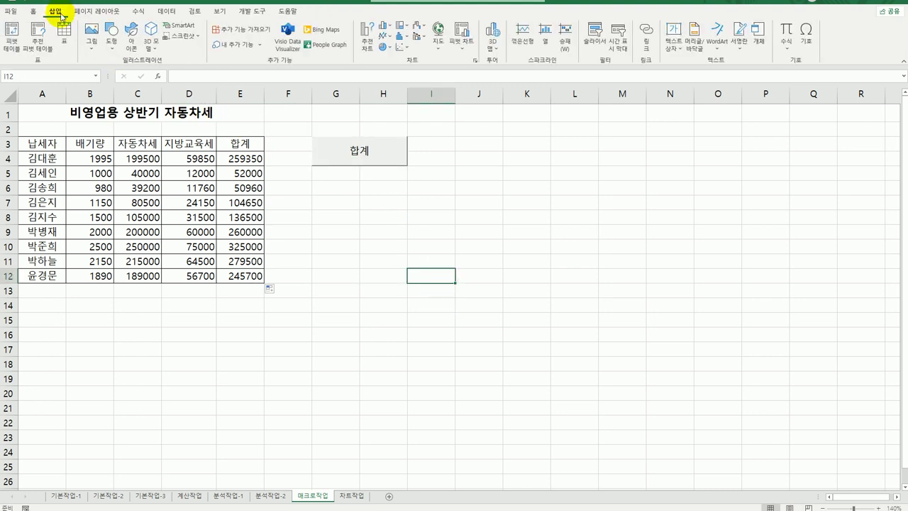
left_click(112, 44)
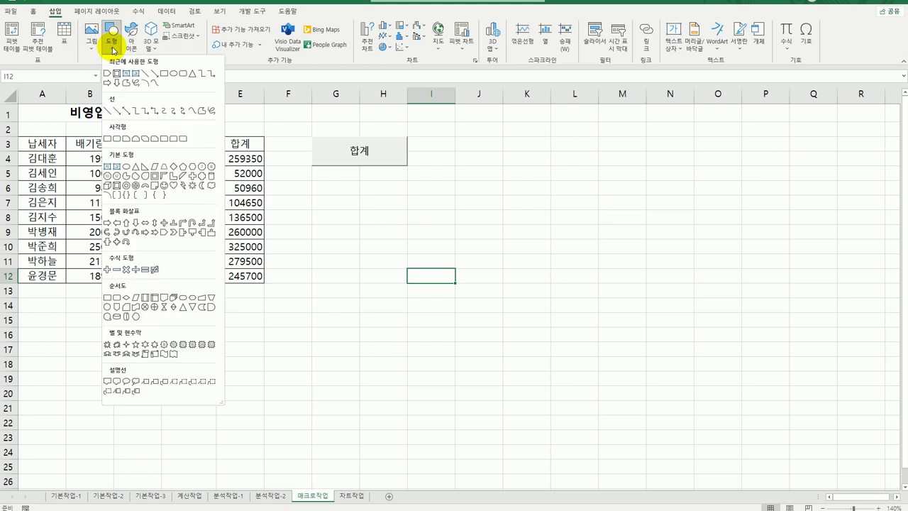
left_click(123, 142)
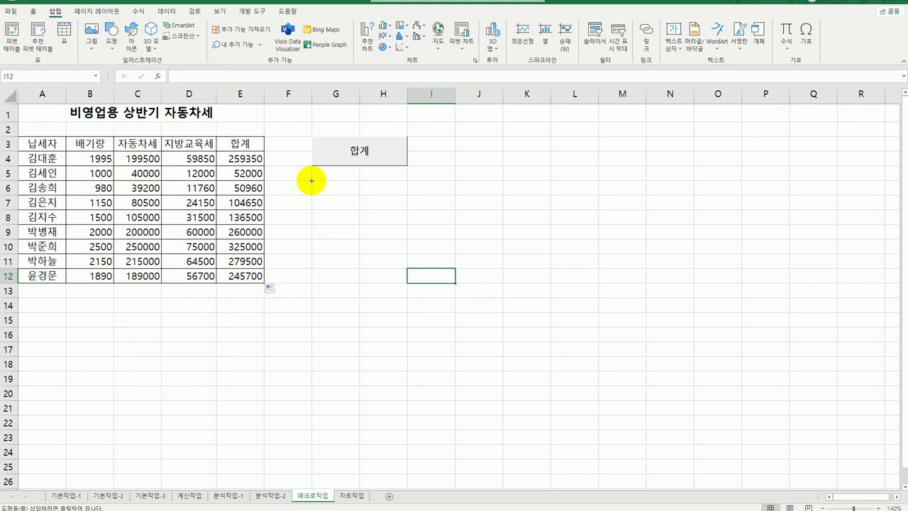
left_click_drag(311, 181, 407, 209)
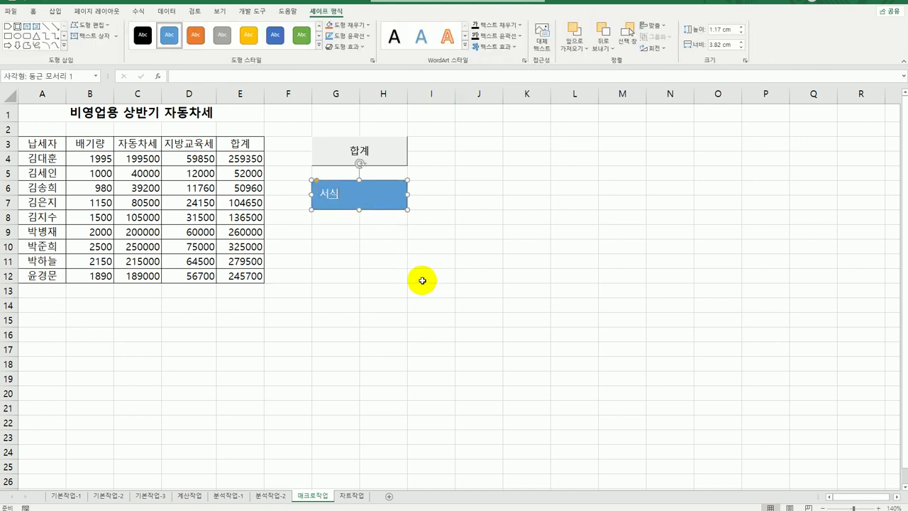
Assign the rounded rectangle a new macro named 서식, stored in the current workbook, and start recording it
right_click(373, 189)
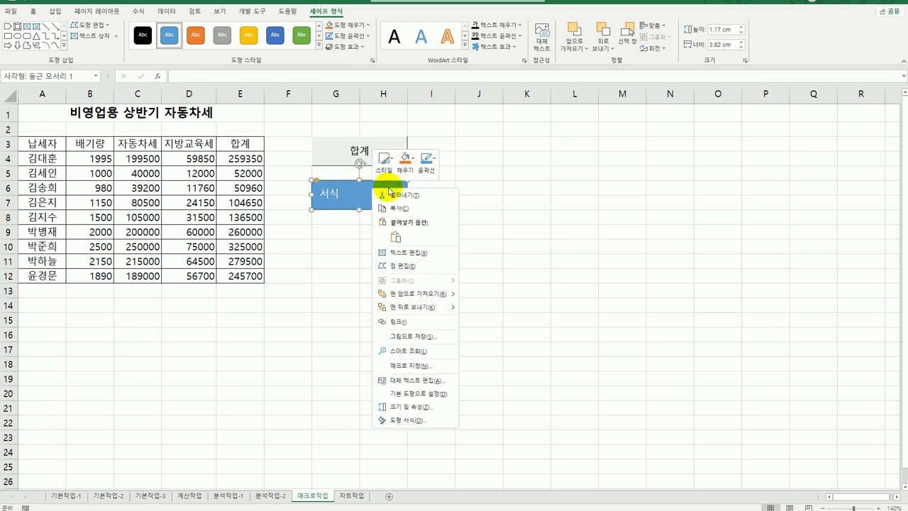
left_click(438, 373)
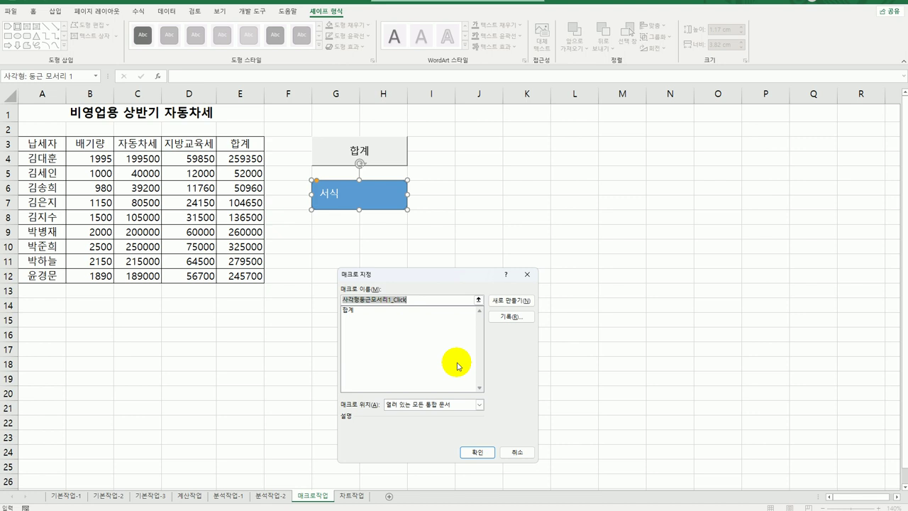
type("ㅅ")
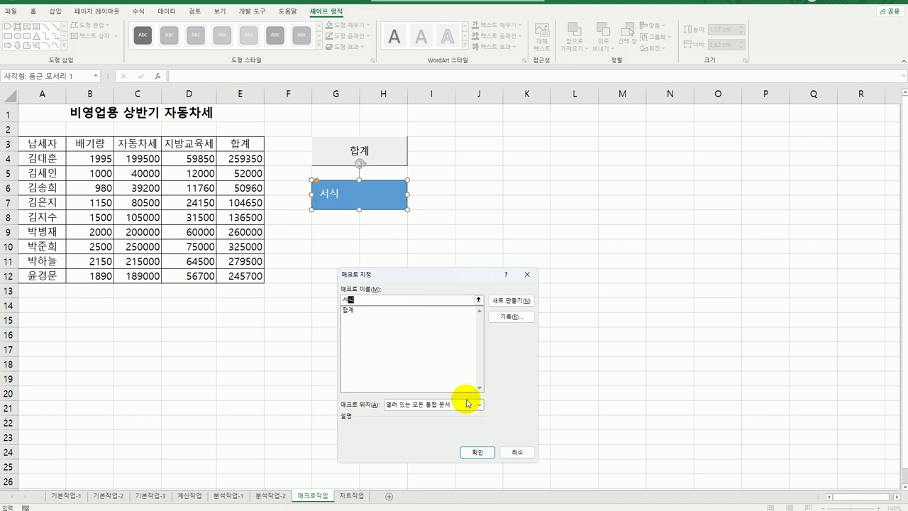
left_click(511, 317)
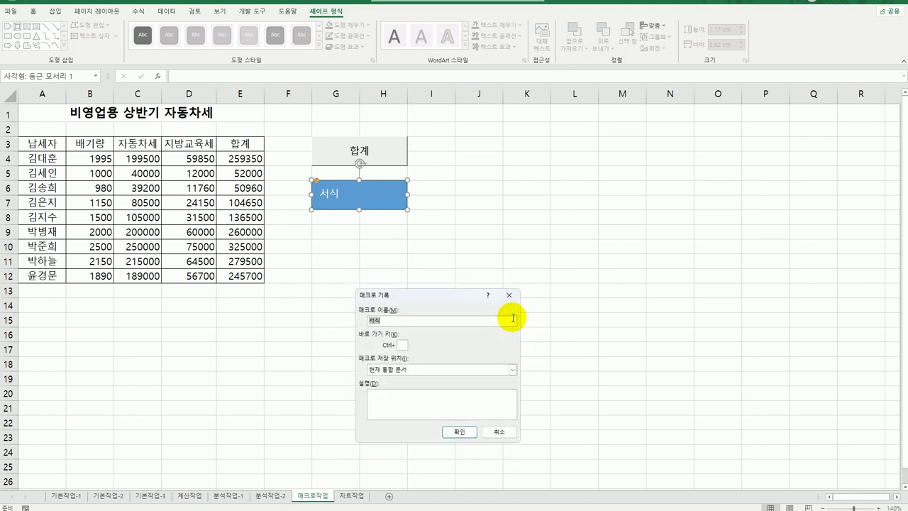
left_click_drag(427, 301, 496, 166)
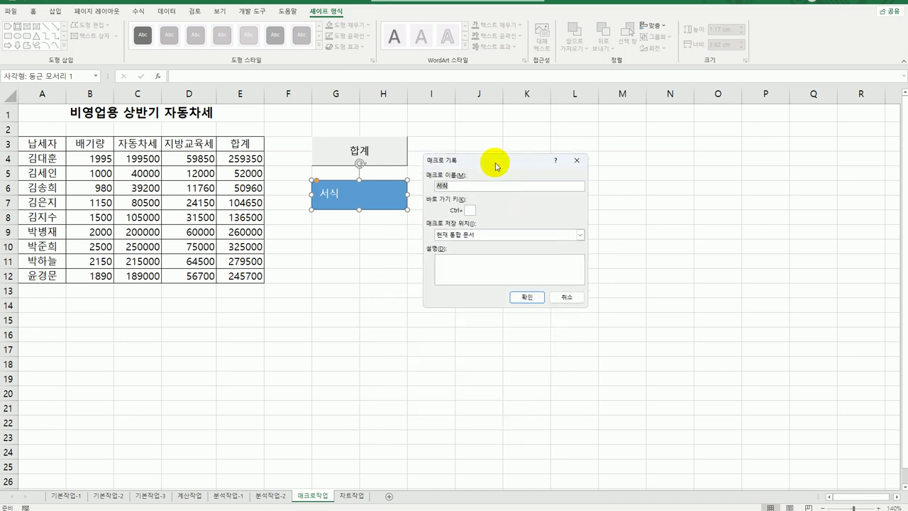
left_click(524, 298)
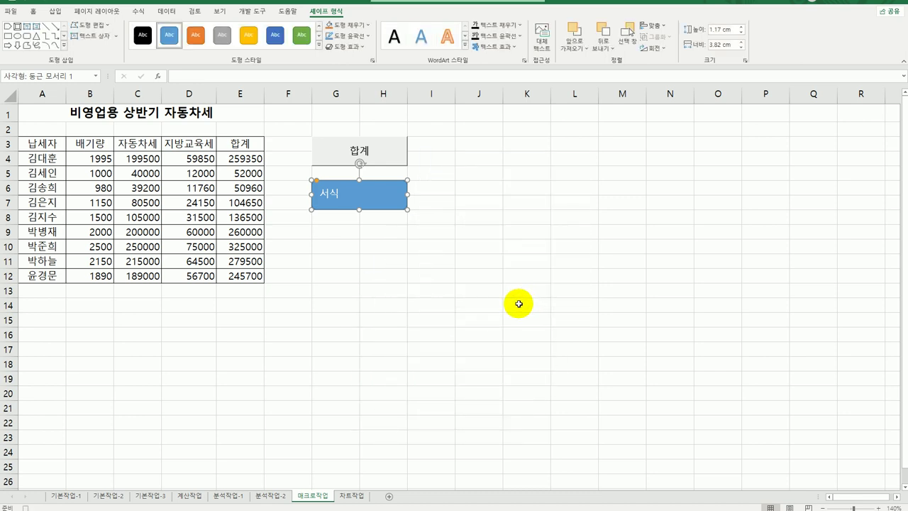
Apply the comma style to cells B4:E12 and stop recording the 서식 macro
left_click_drag(98, 158, 236, 267)
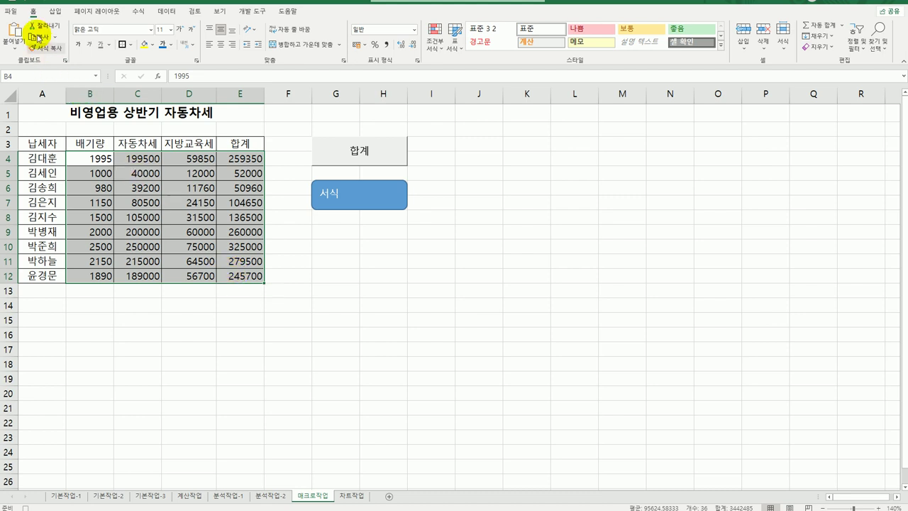
left_click(387, 46)
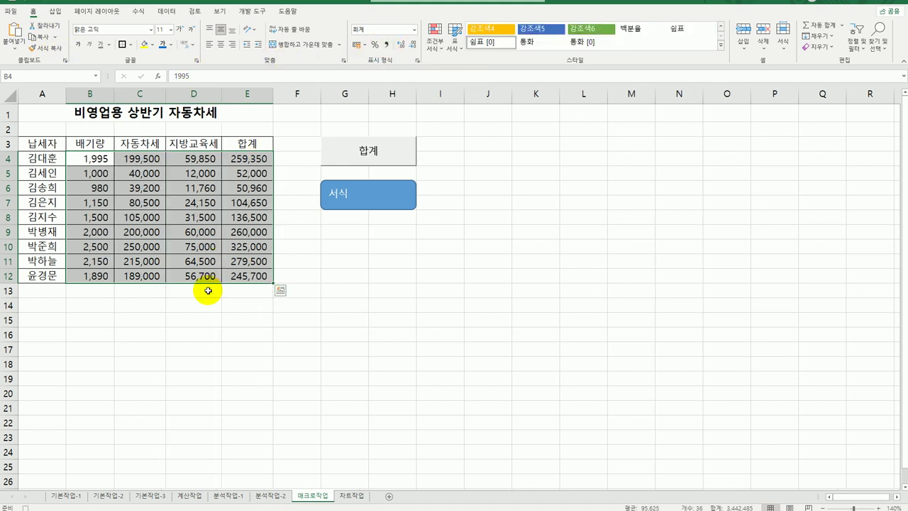
left_click(247, 276)
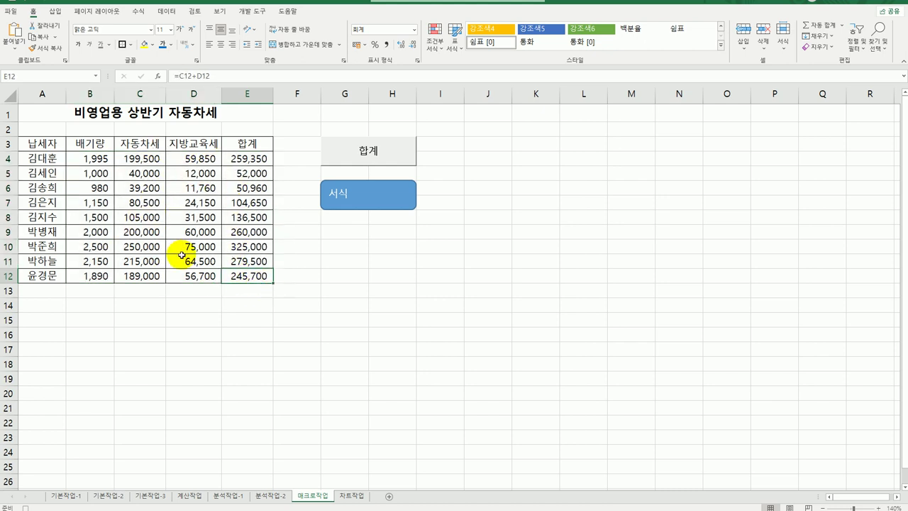
left_click(250, 13)
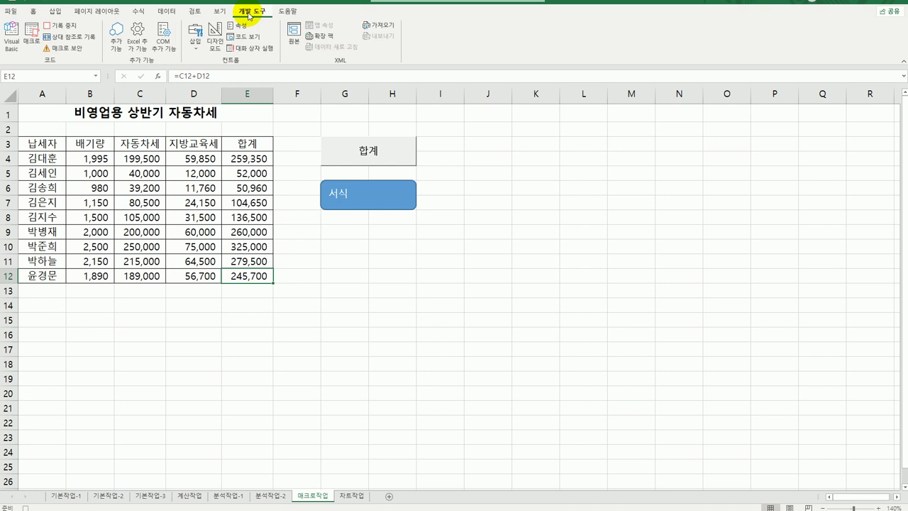
left_click(61, 25)
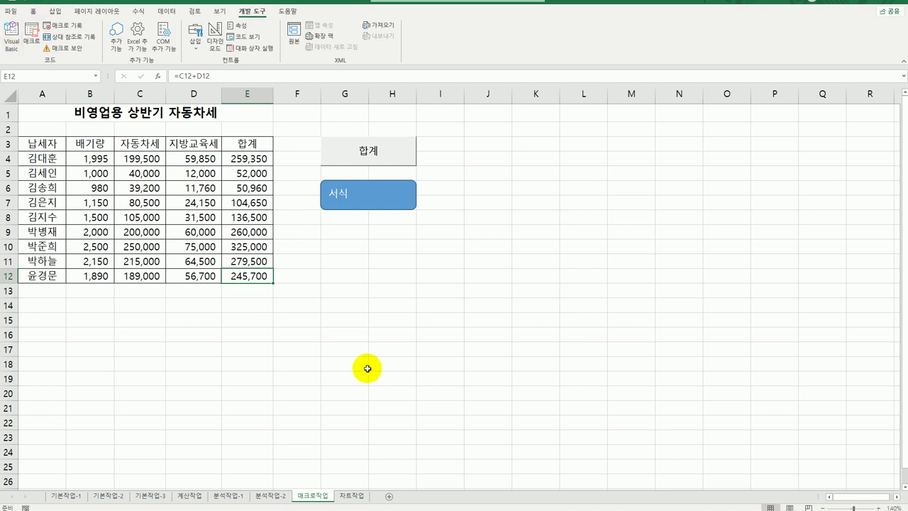
left_click(421, 384)
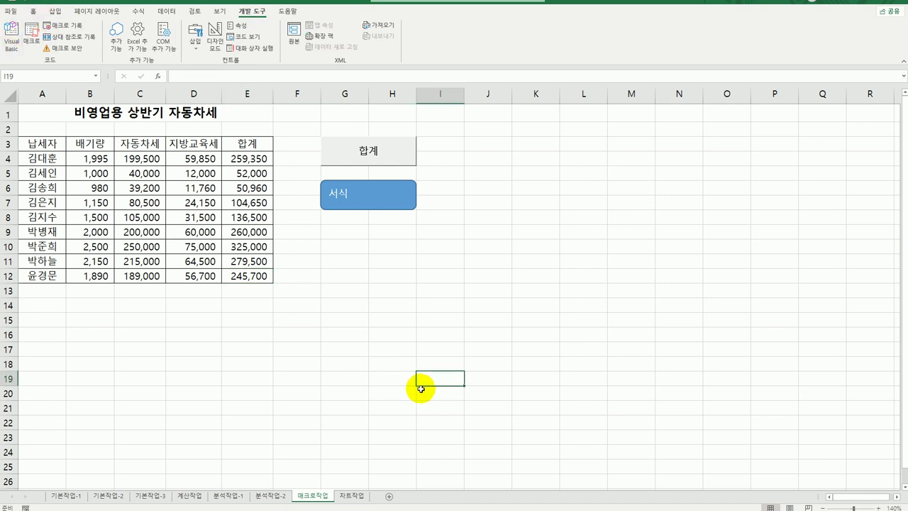
Clear the totals in E4:E12 and run the 합계 macro from its button to test it
left_click_drag(251, 156, 250, 275)
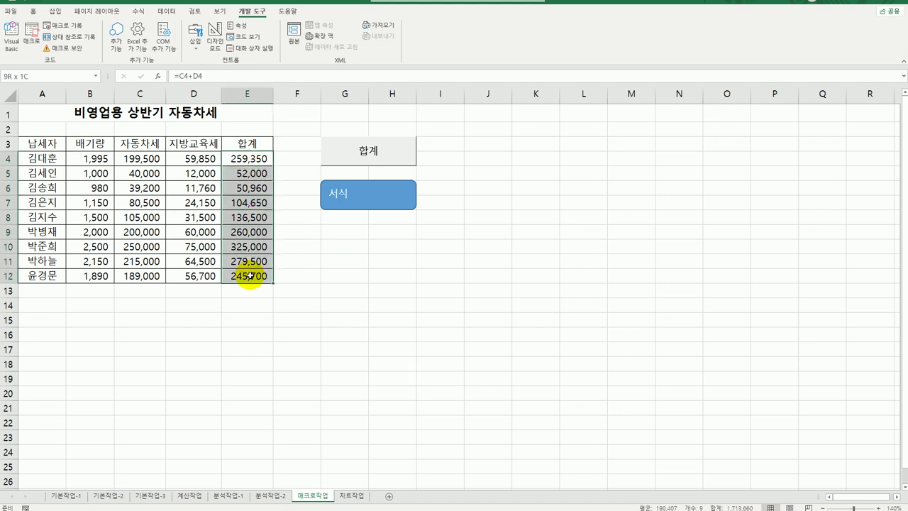
key("Delete")
left_click(478, 351)
left_click(375, 153)
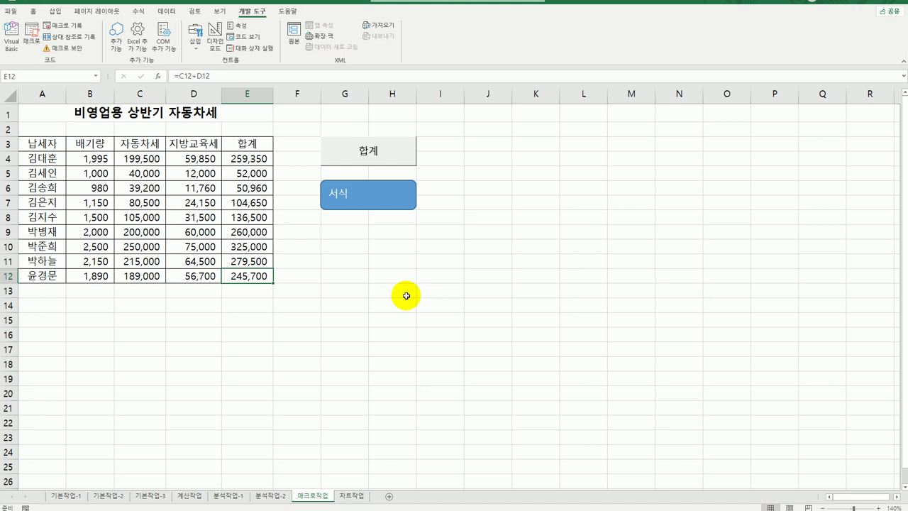
left_click(406, 296)
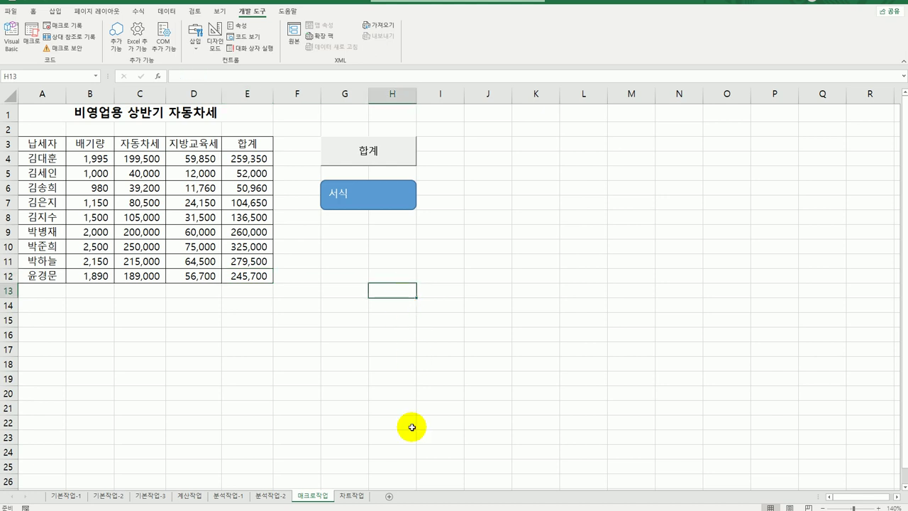
On the 차트작업 sheet, change the chart's data range to A3:B9 and D3:D9 so it plots only 지원액 and 미회수액
left_click(352, 495)
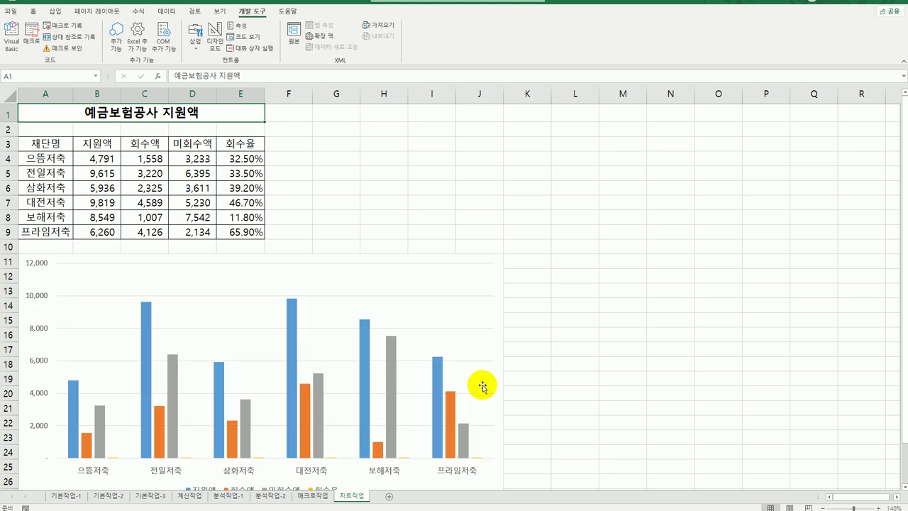
scroll(483, 383, "down", 2)
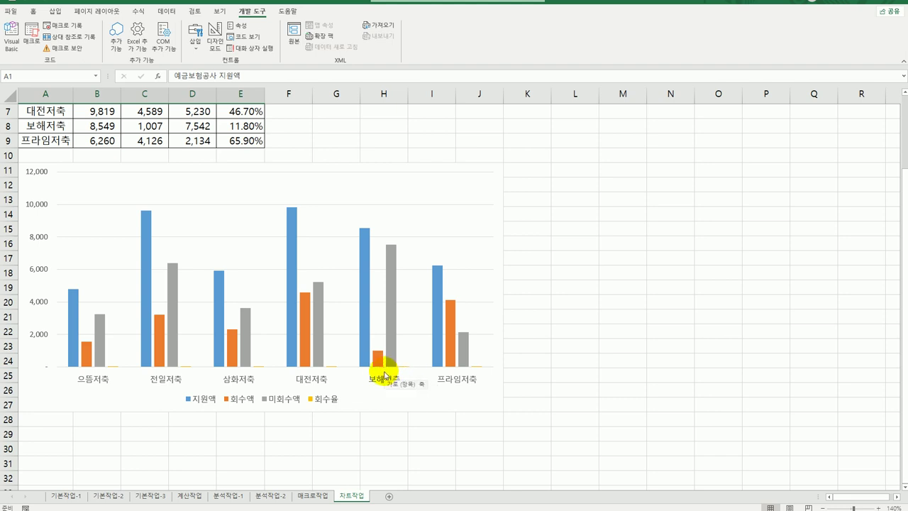
right_click(386, 191)
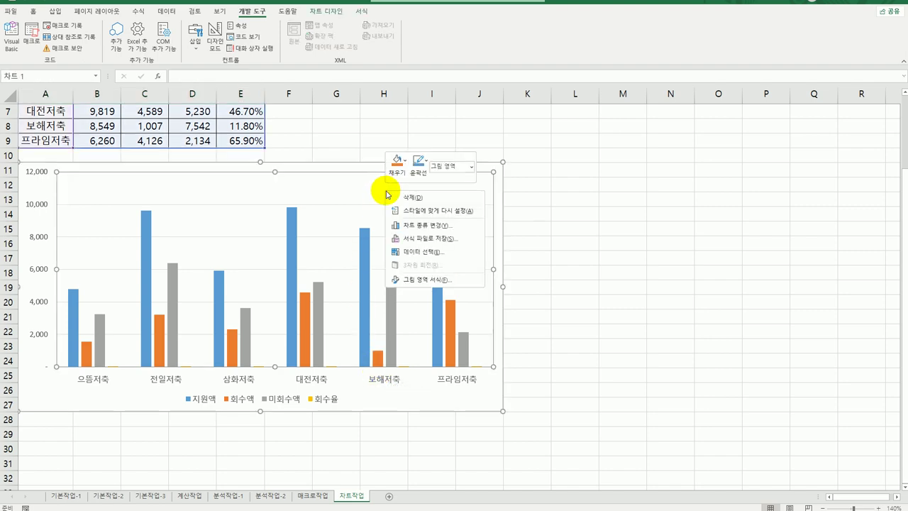
left_click(432, 251)
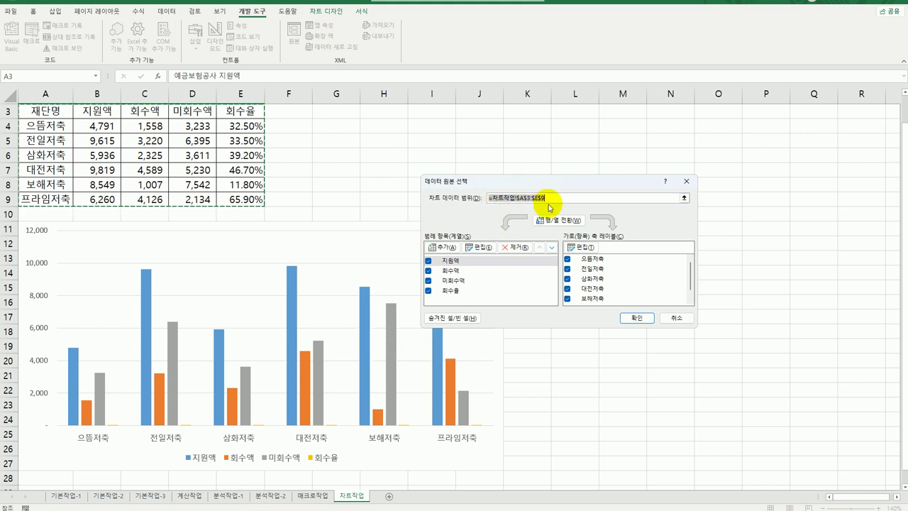
key("Delete")
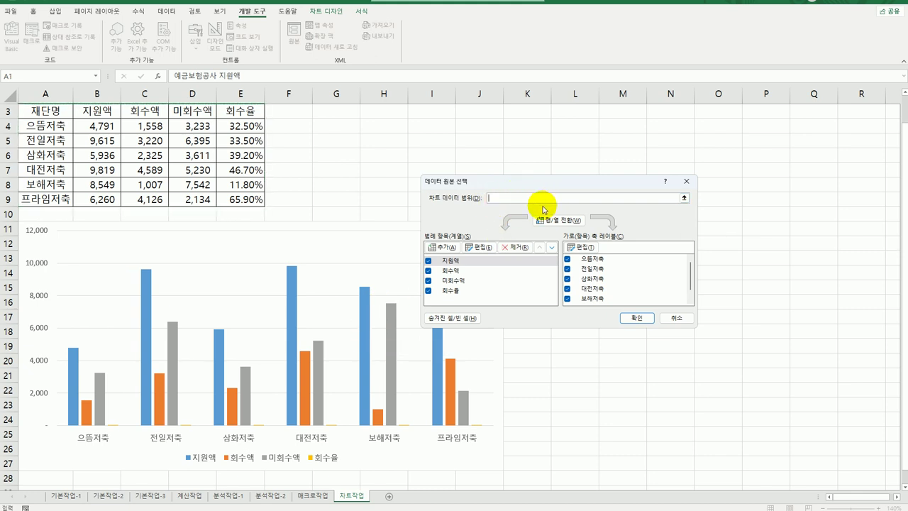
left_click_drag(61, 112, 60, 199)
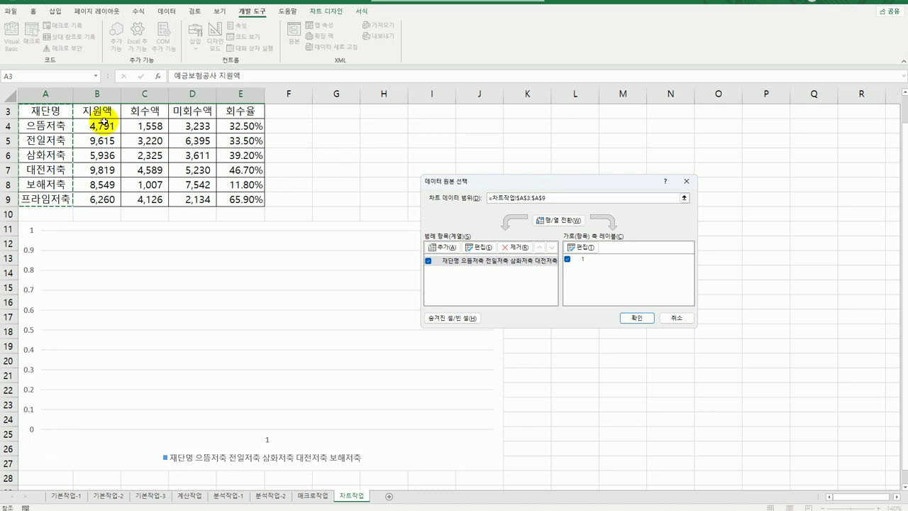
left_click_drag(98, 113, 92, 199)
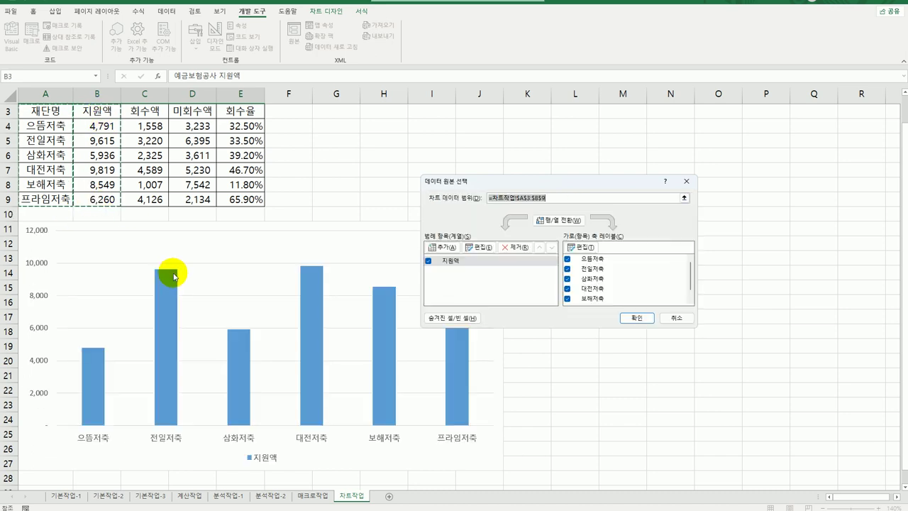
left_click_drag(183, 111, 183, 199)
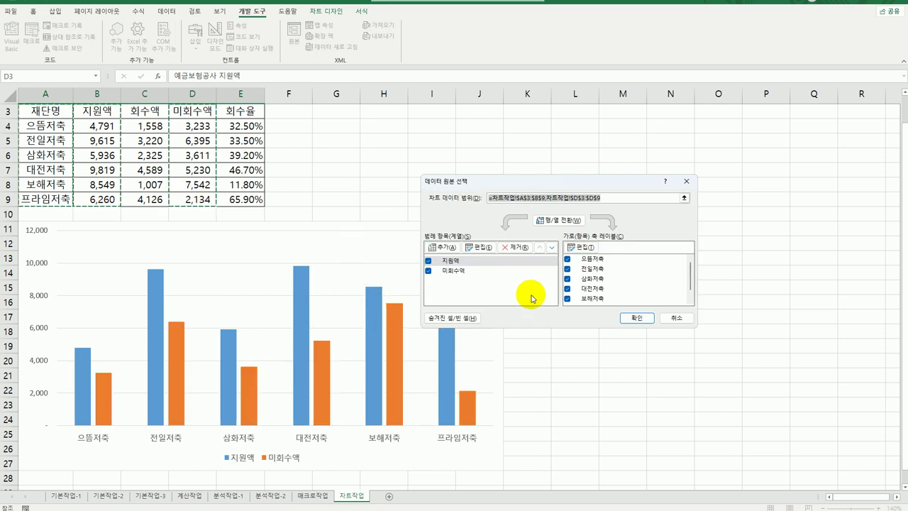
left_click(635, 319)
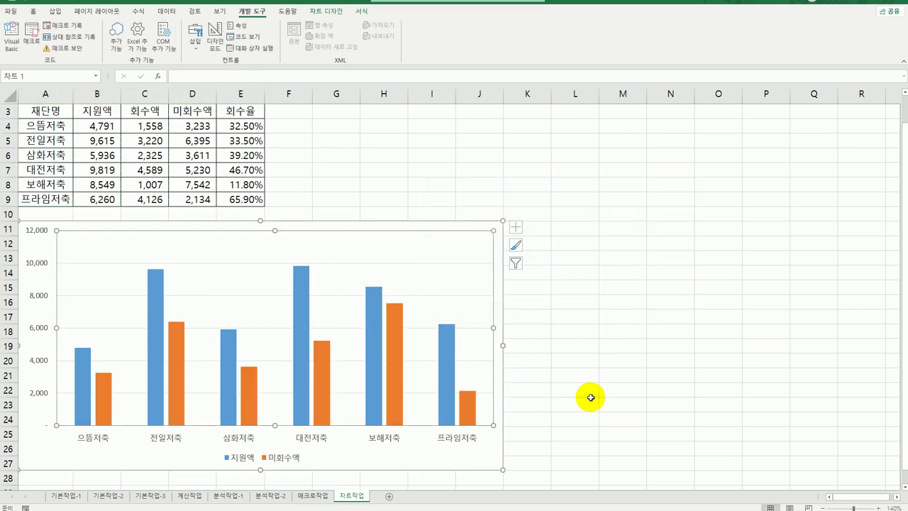
Add a chart title reading 재단별 지원액/미회수액
left_click(520, 230)
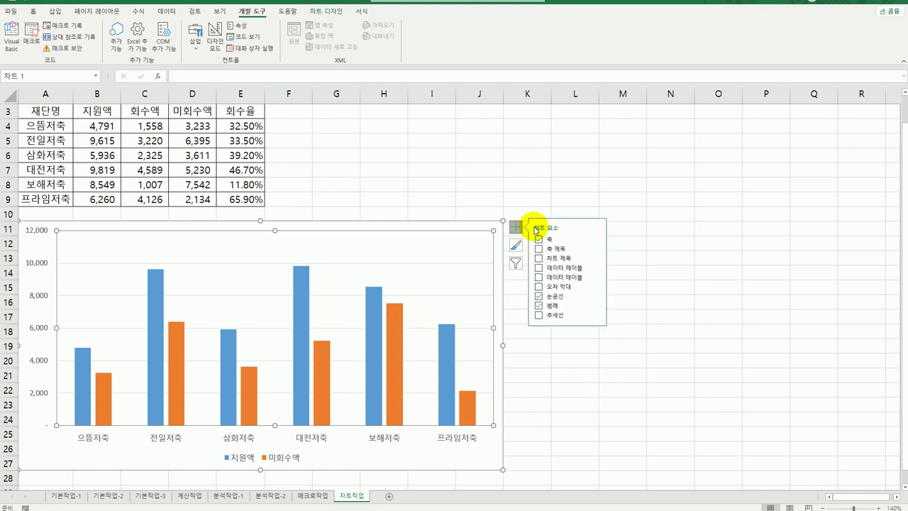
left_click(556, 259)
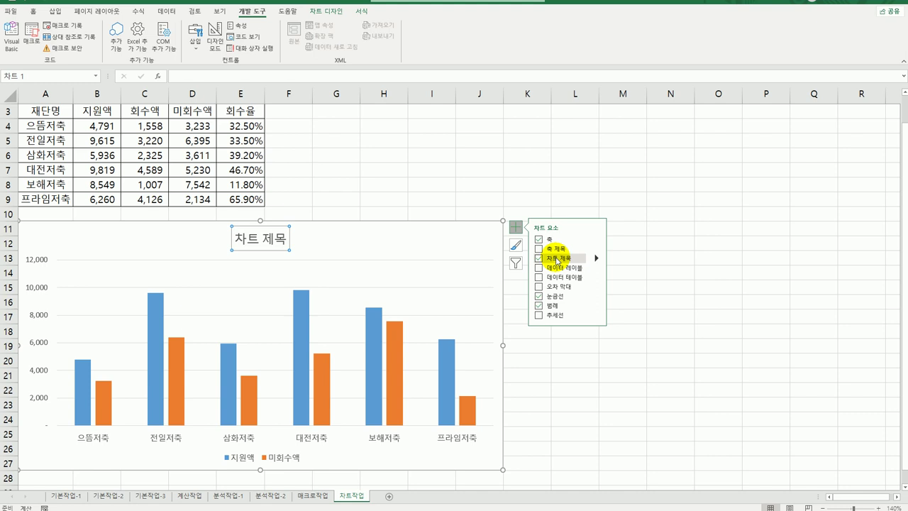
left_click(261, 238)
left_click_drag(235, 239, 294, 238)
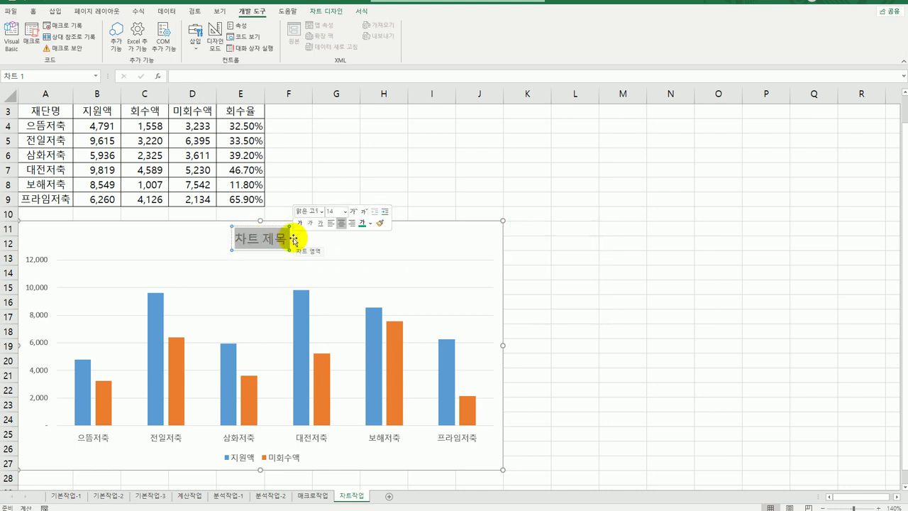
type("재단")
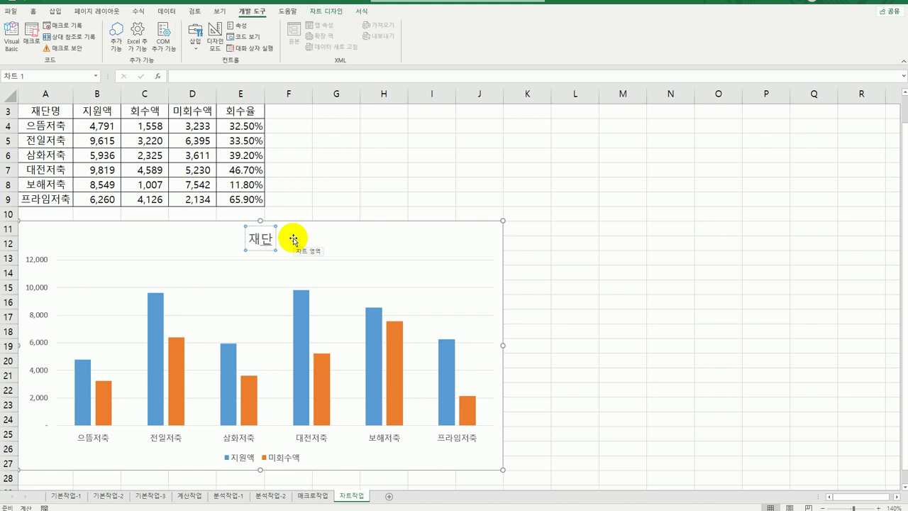
type("별 지")
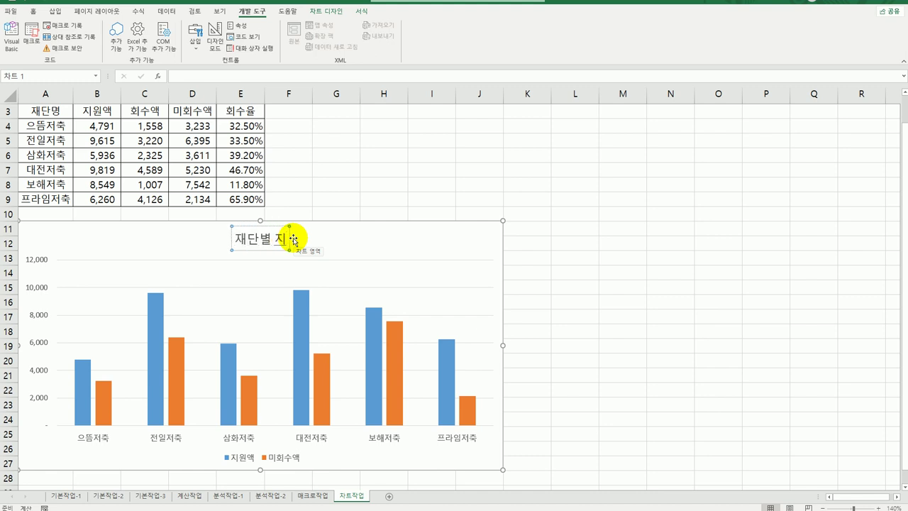
type("원액")
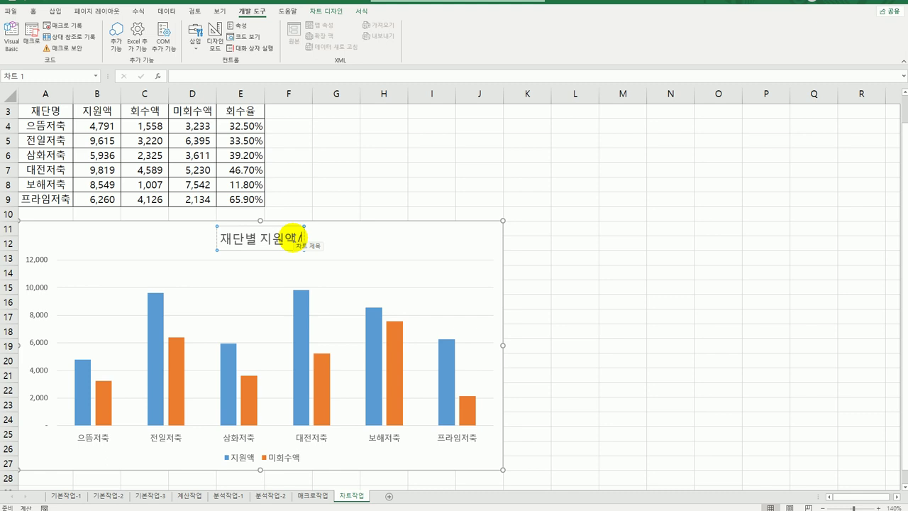
type("/미회수해")
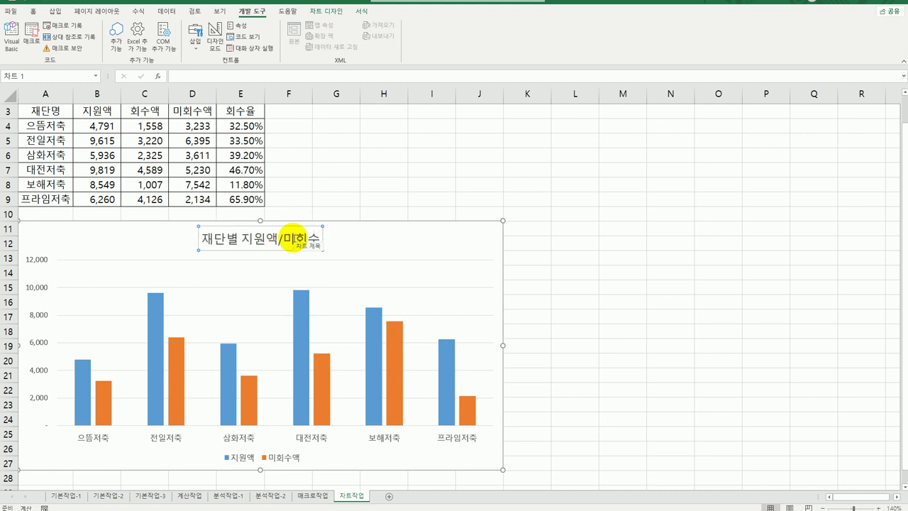
key("BackSpace")
type("애")
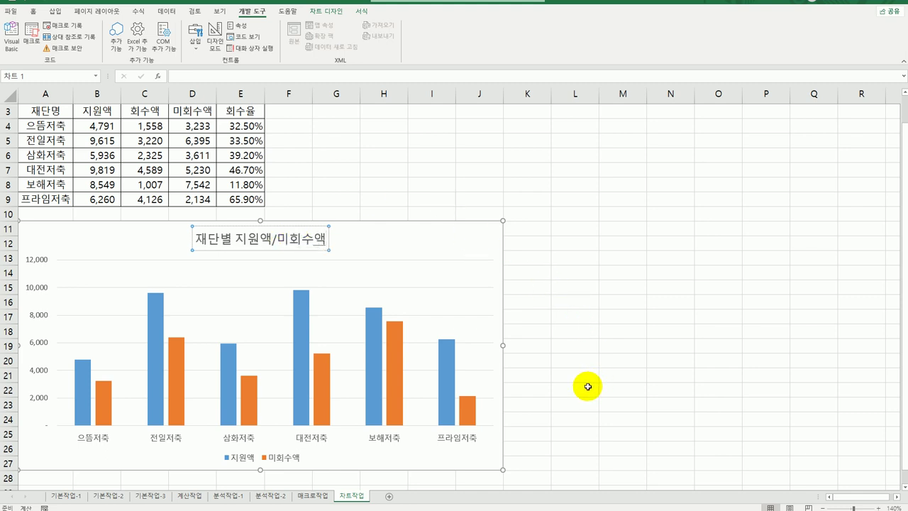
left_click(482, 246)
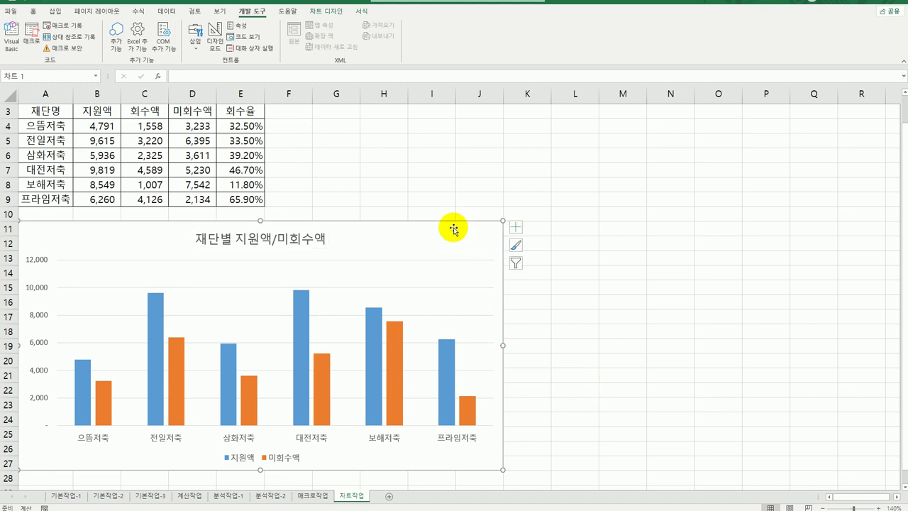
Place the chart's legend above the plot area with the 위쪽 option
left_click(516, 228)
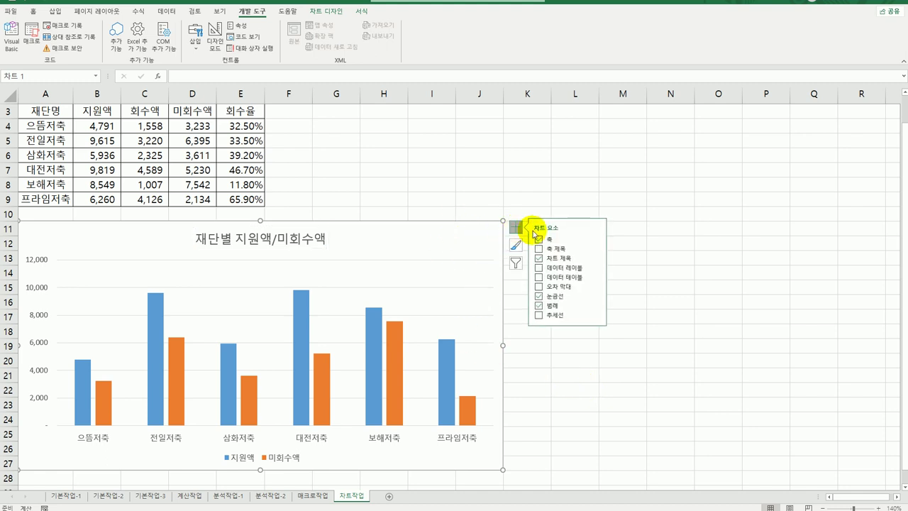
left_click(596, 305)
left_click(627, 320)
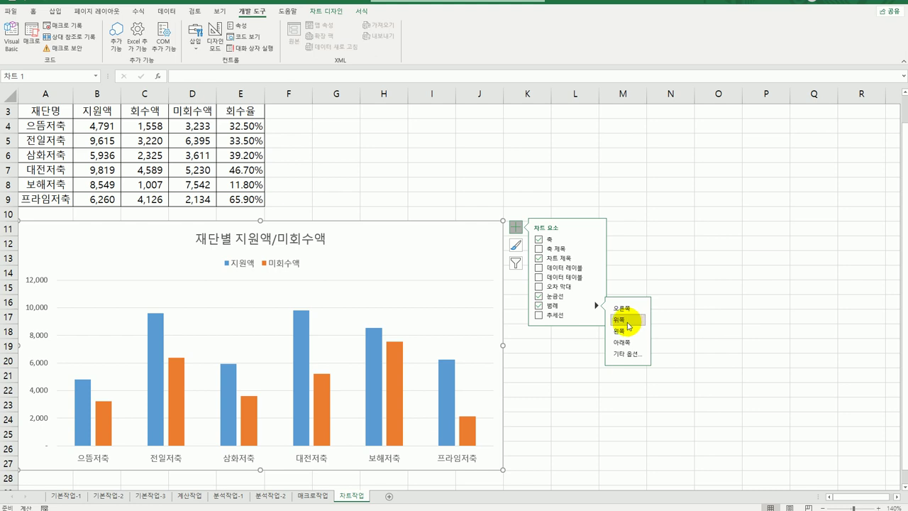
Set the major unit of the chart's vertical value axis to 1000
left_click(37, 307)
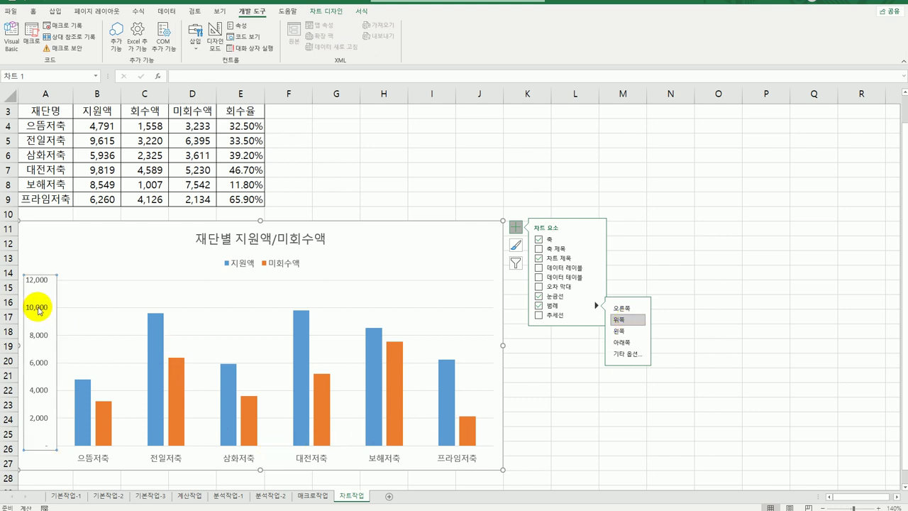
right_click(37, 308)
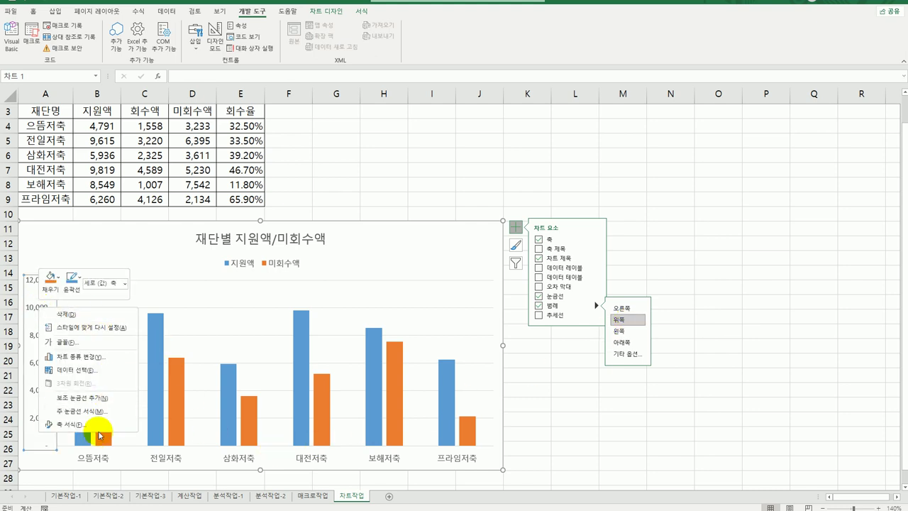
left_click(99, 426)
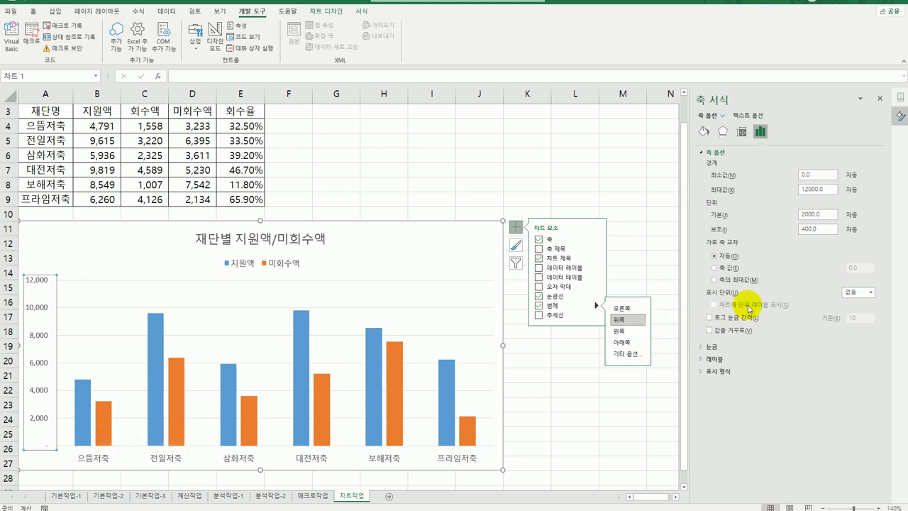
left_click_drag(823, 213, 760, 213)
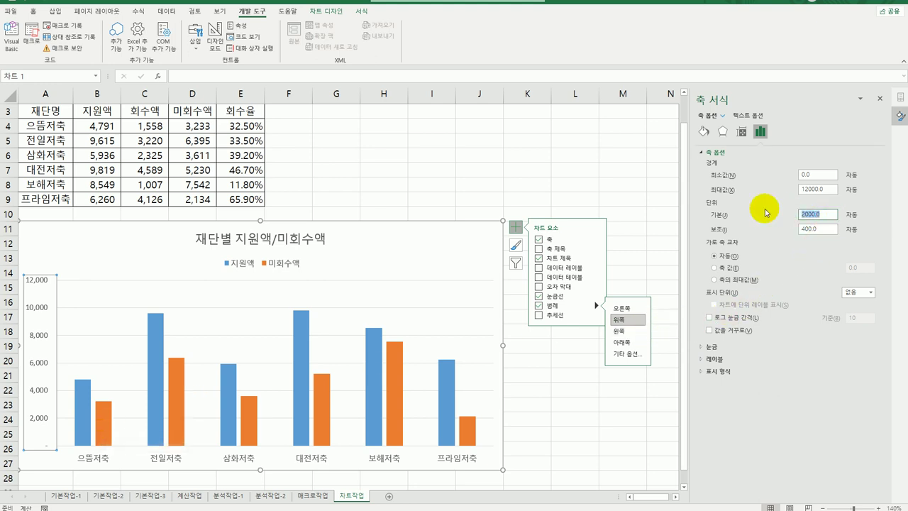
type("10")
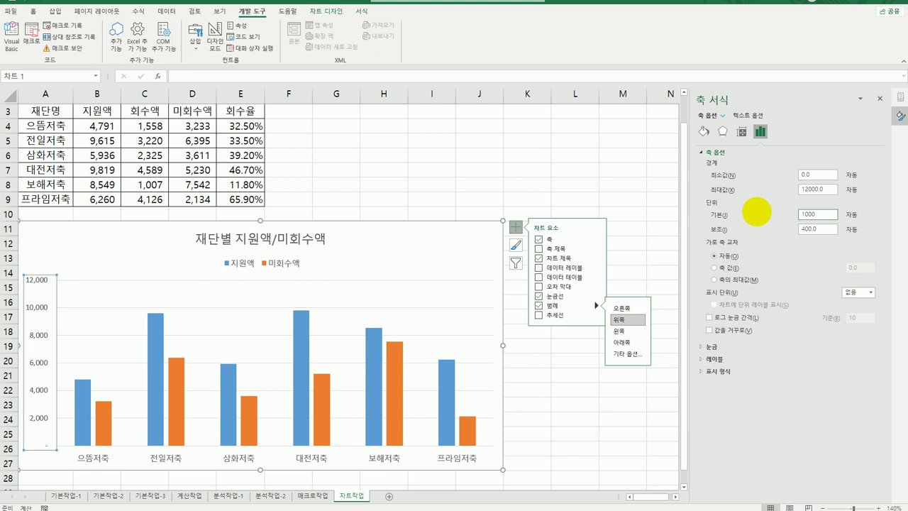
type("00")
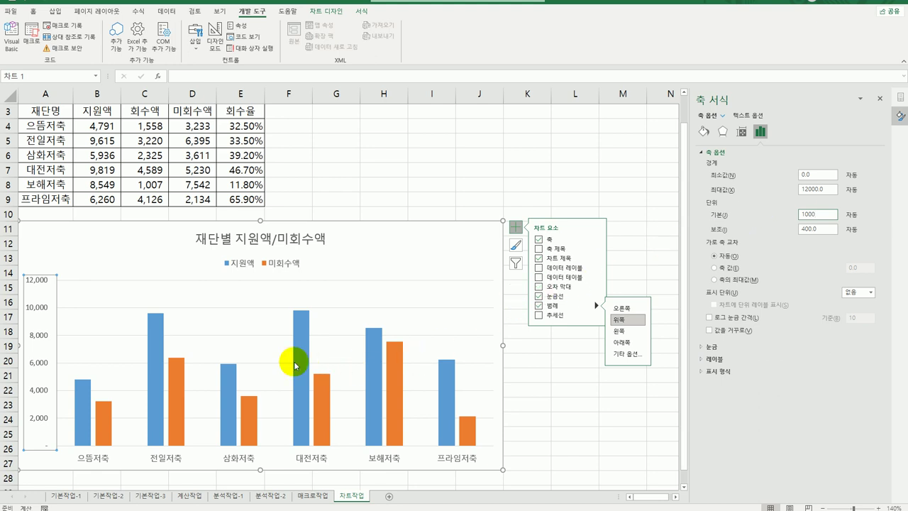
Add a trendline to the 지원액 series and set its type to exponential (지수)
left_click(155, 332)
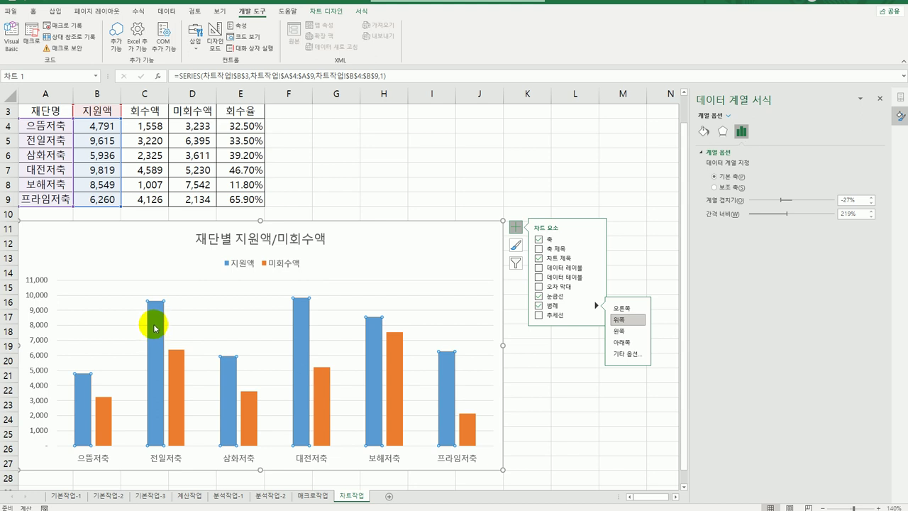
right_click(156, 320)
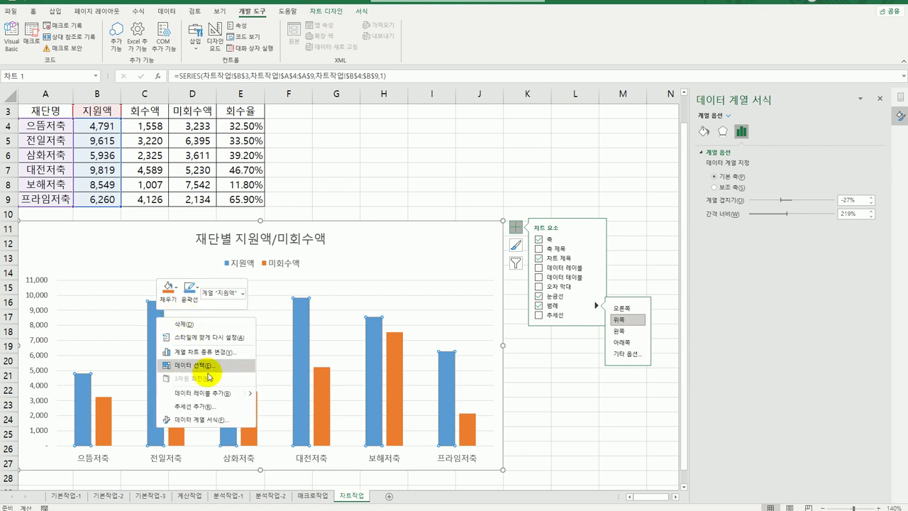
left_click(205, 406)
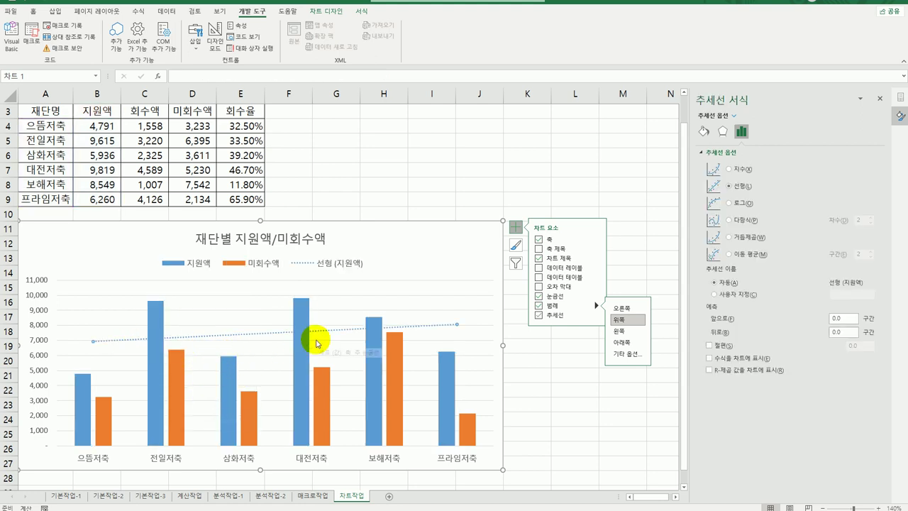
mouse_move(297, 342)
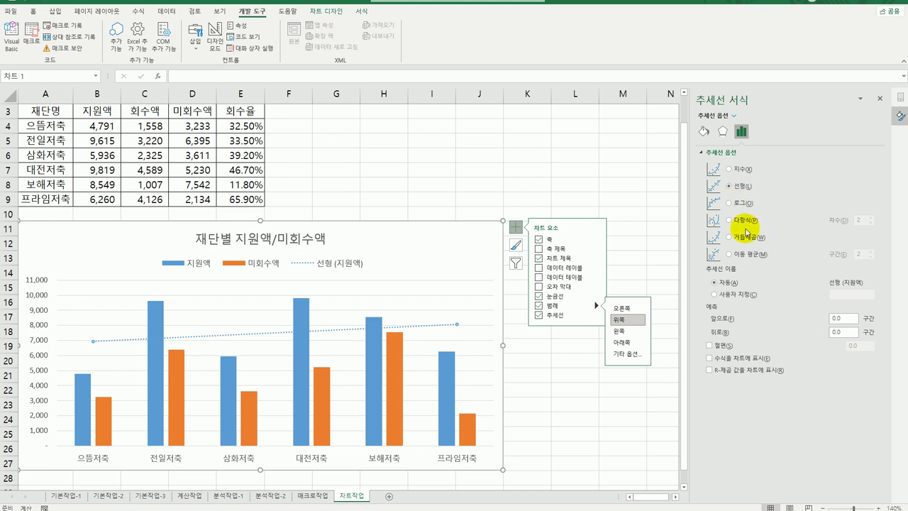
left_click(743, 174)
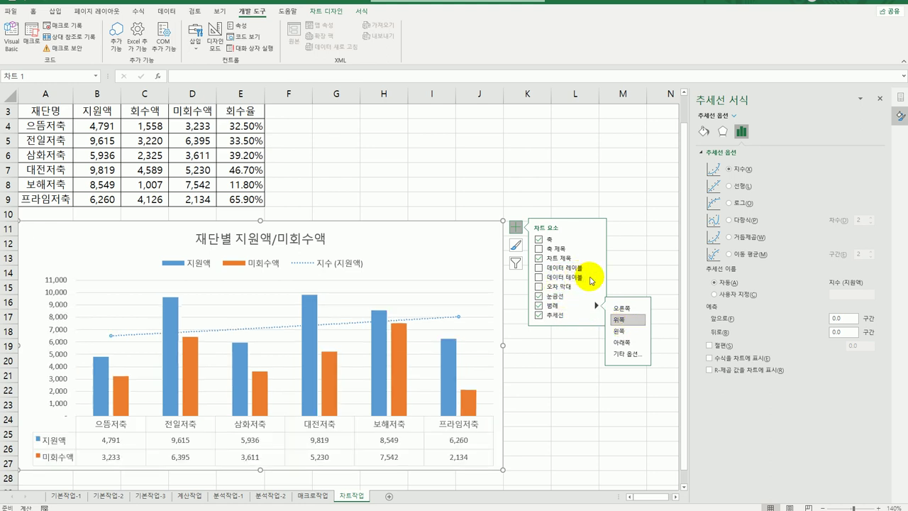
Add a data table without legend keys (범례 표지 없음) to the chart and deselect the chart
left_click(597, 277)
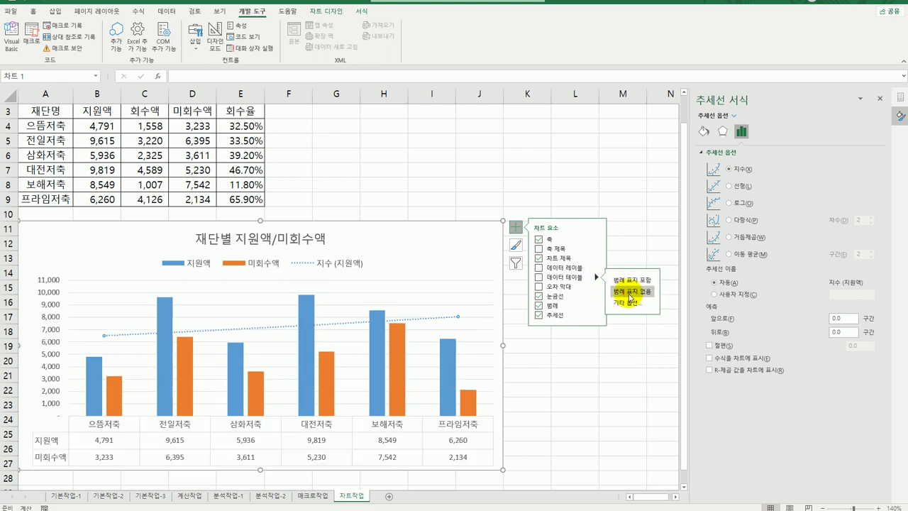
left_click(630, 292)
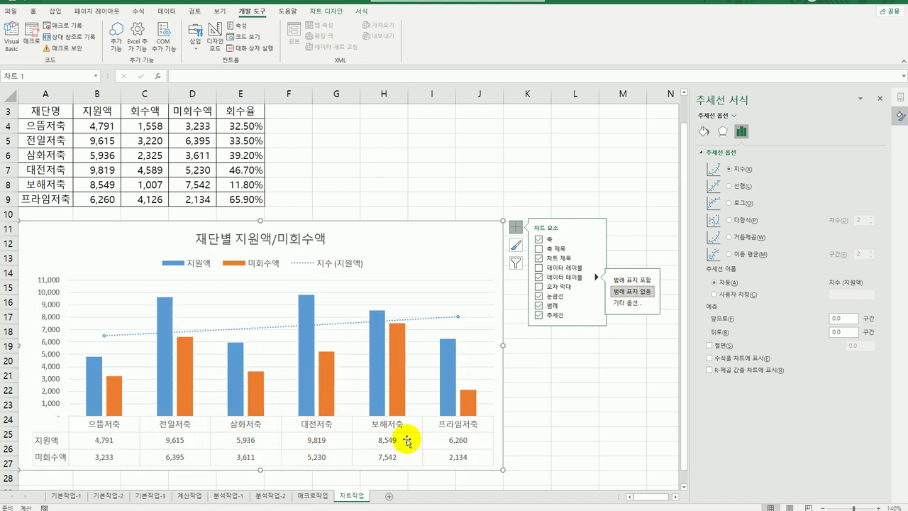
left_click(579, 437)
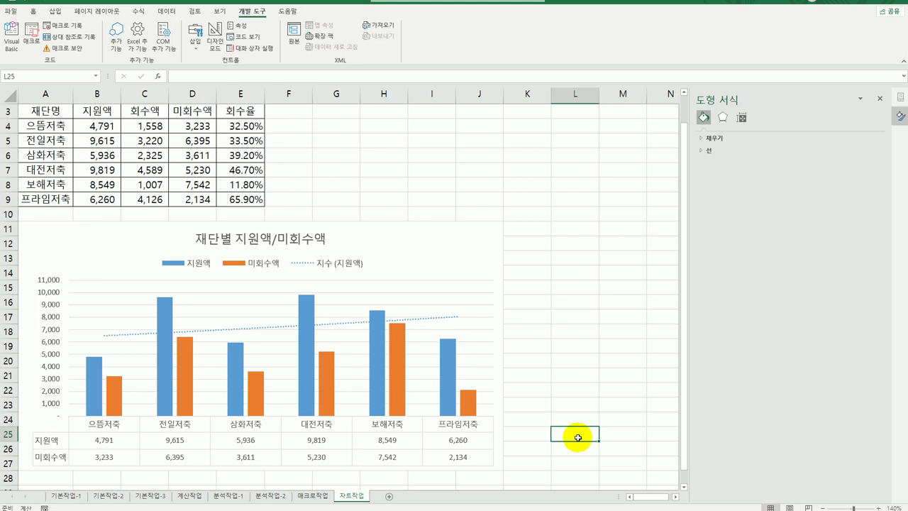